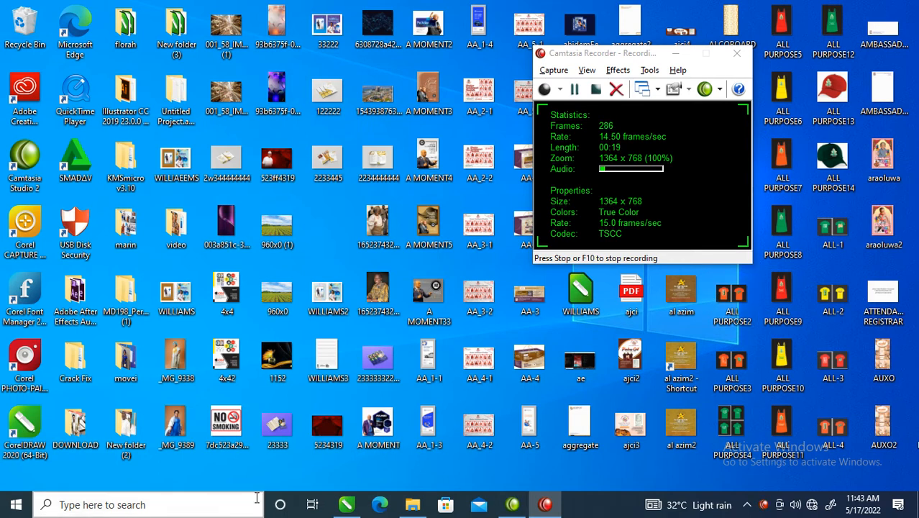
# - Switch to the open CorelDRAW document and set the page size to A4
pyautogui.click(347, 505)
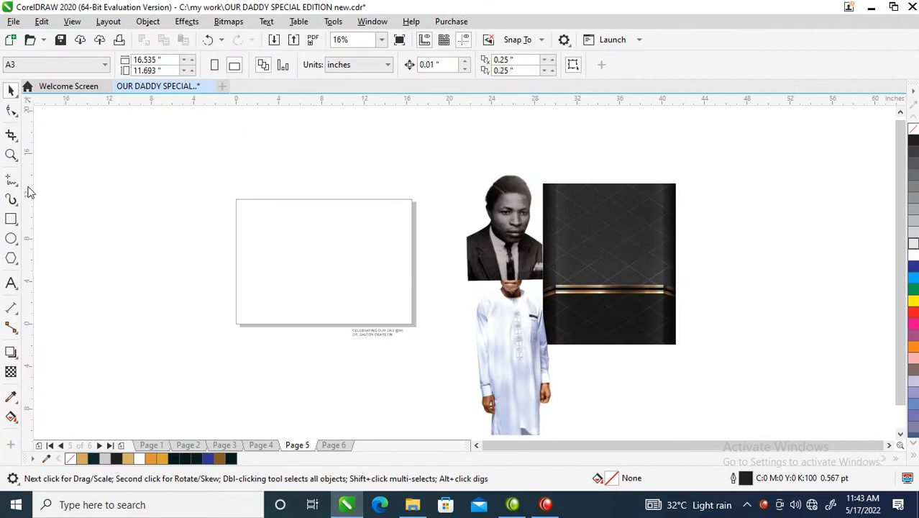
pyautogui.click(44, 65)
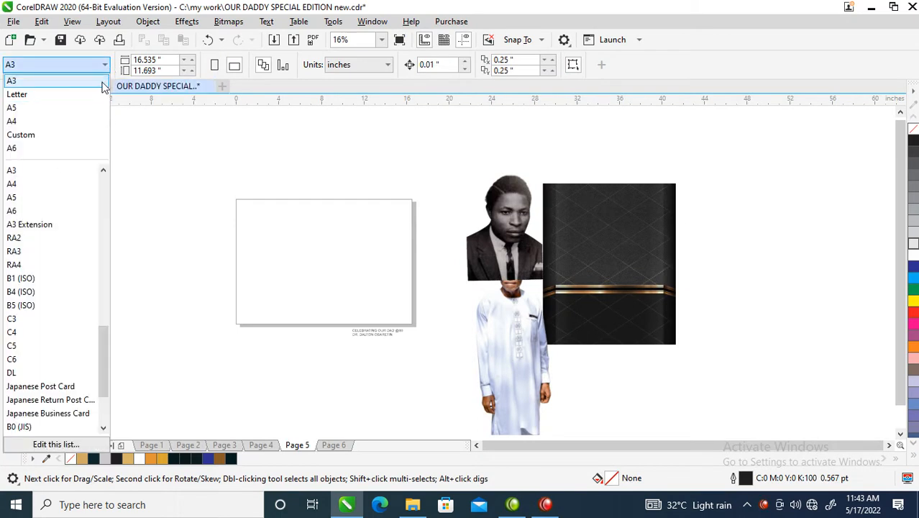
pyautogui.click(17, 122)
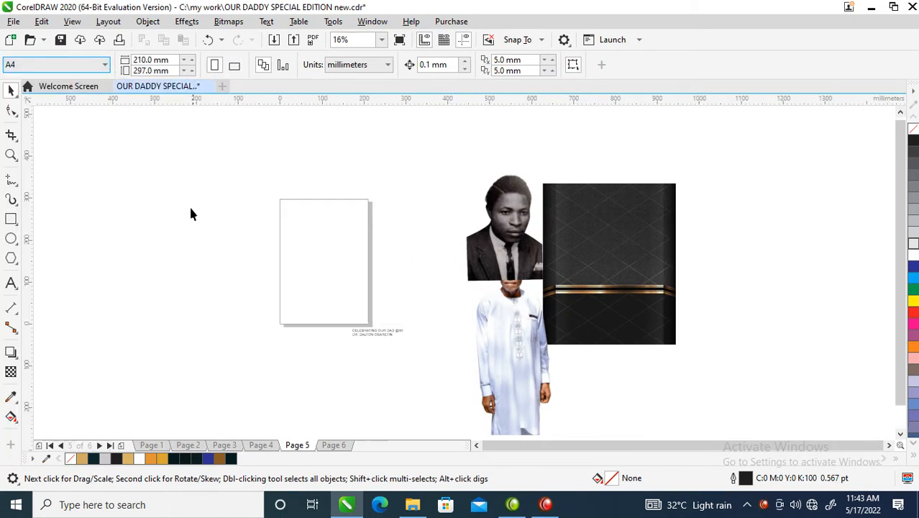
# - Add an A4 page-sized rectangle and mirror a copy of it flush against its left edge
pyautogui.doubleClick(11, 219)
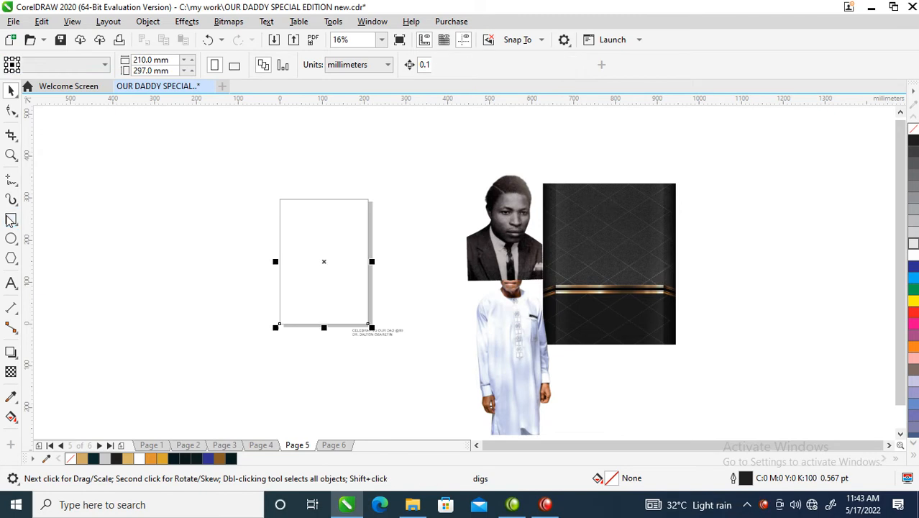
pyautogui.press('space')
pyautogui.moveTo(371, 261); pyautogui.dragTo(265, 260)
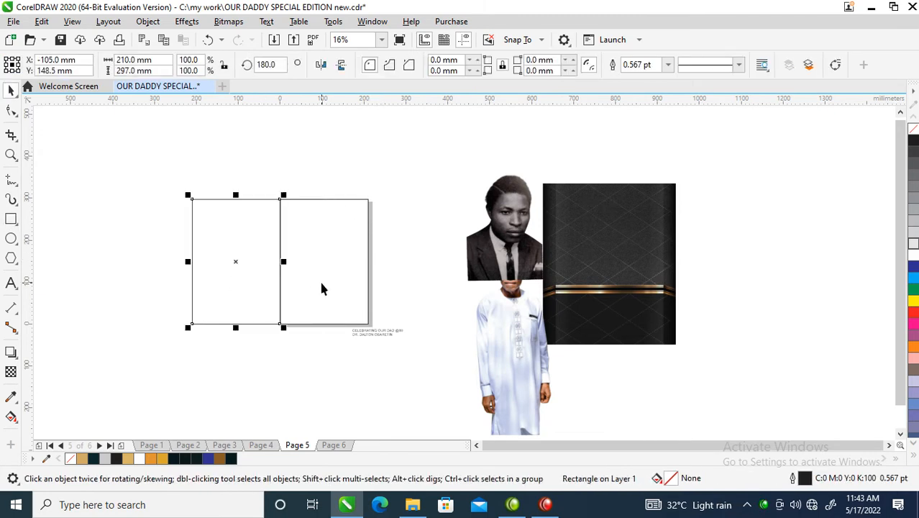
pyautogui.click(98, 176)
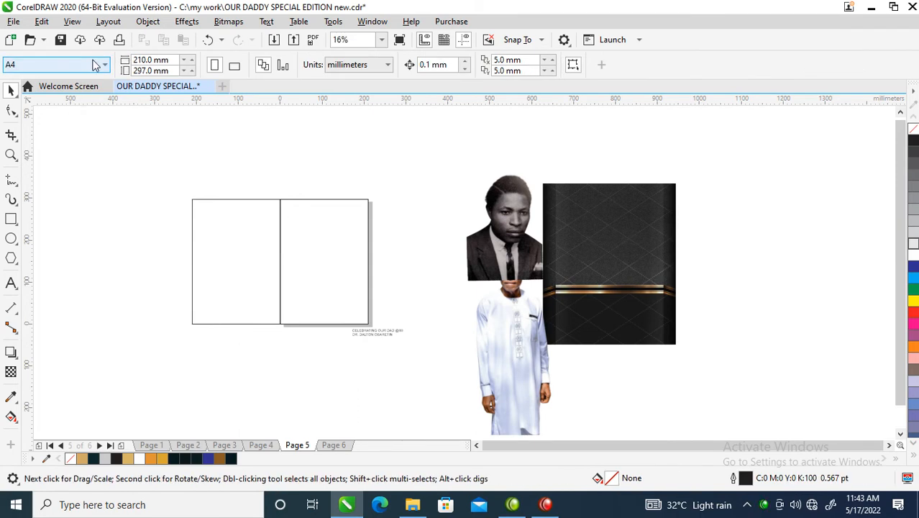
# - Set the page size to A3 in landscape orientation
pyautogui.click(95, 65)
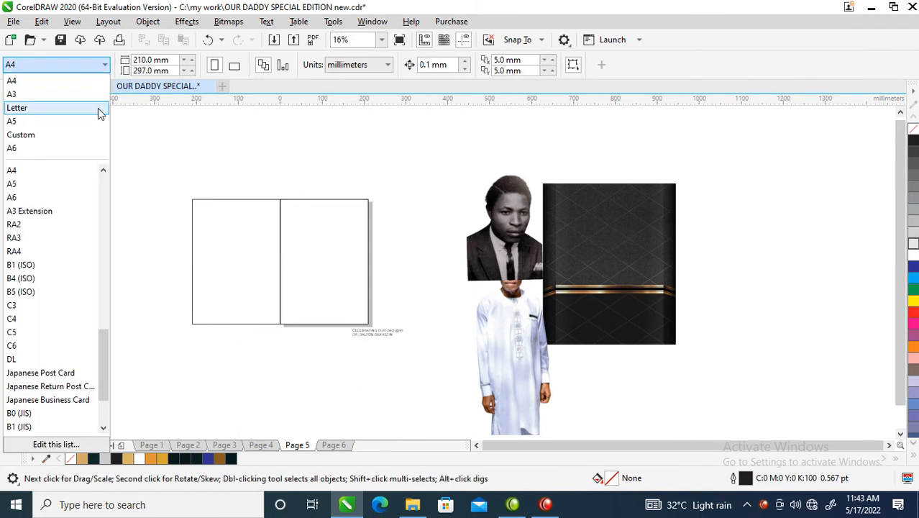
pyautogui.click(21, 94)
pyautogui.click(234, 65)
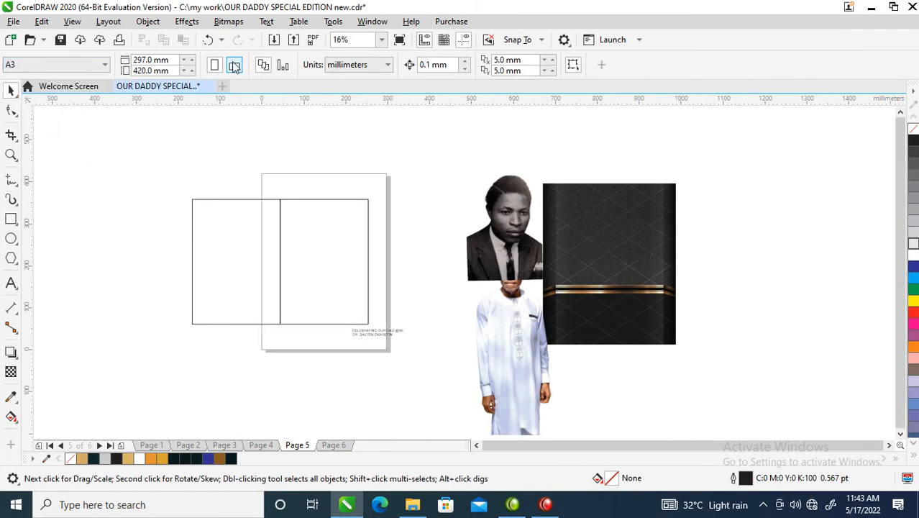
# - Group the two rectangles to centre them on the page, and ungroup them in that position
pyautogui.click(244, 277)
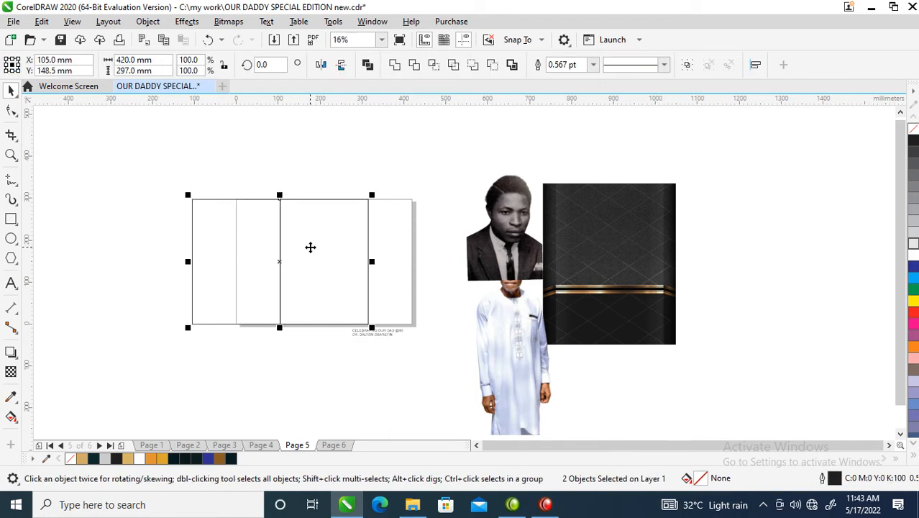
pyautogui.hotkey('ctrl', 'g')
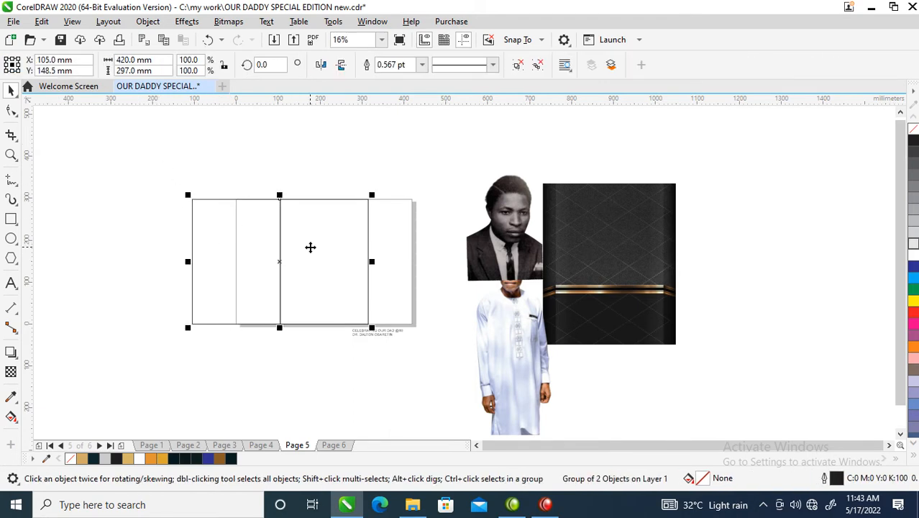
pyautogui.press('p')
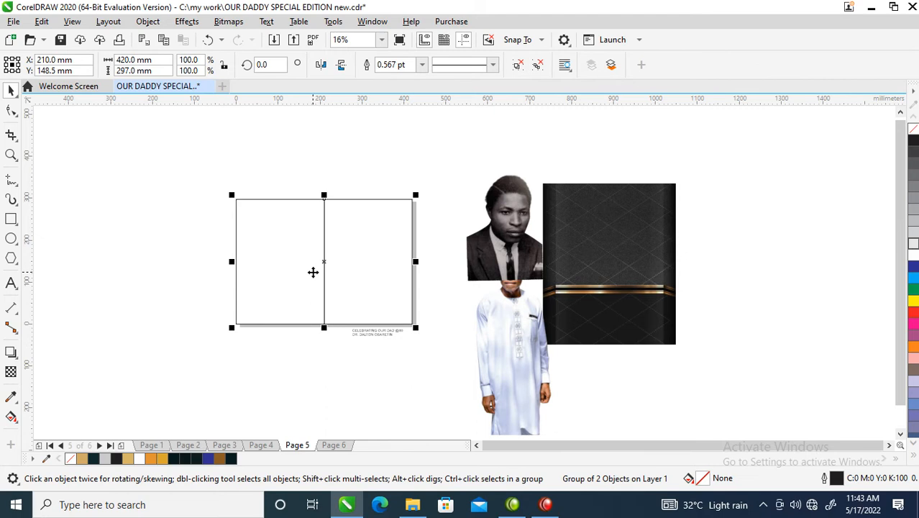
pyautogui.click(538, 65)
pyautogui.click(317, 246)
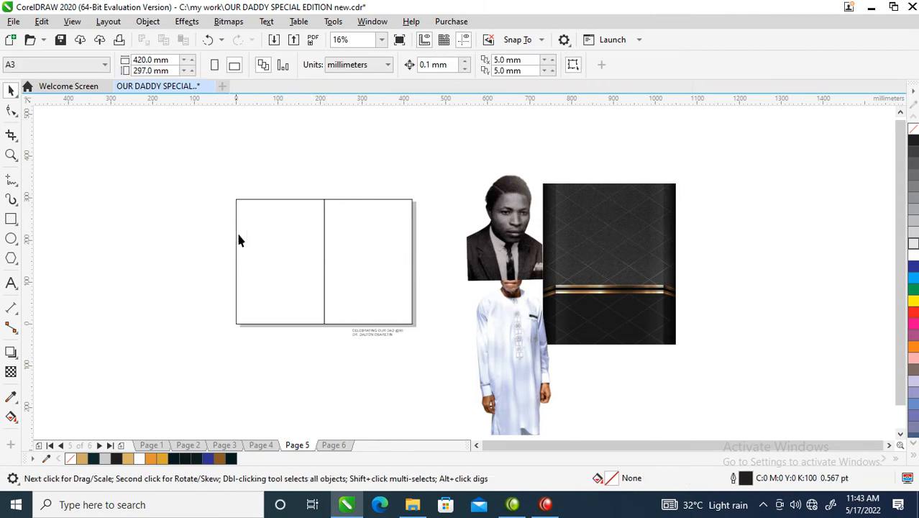
# - Move the black-and-white portrait to the empty area right of the dark background image
pyautogui.press('z')
pyautogui.moveTo(187, 147); pyautogui.dragTo(756, 382)
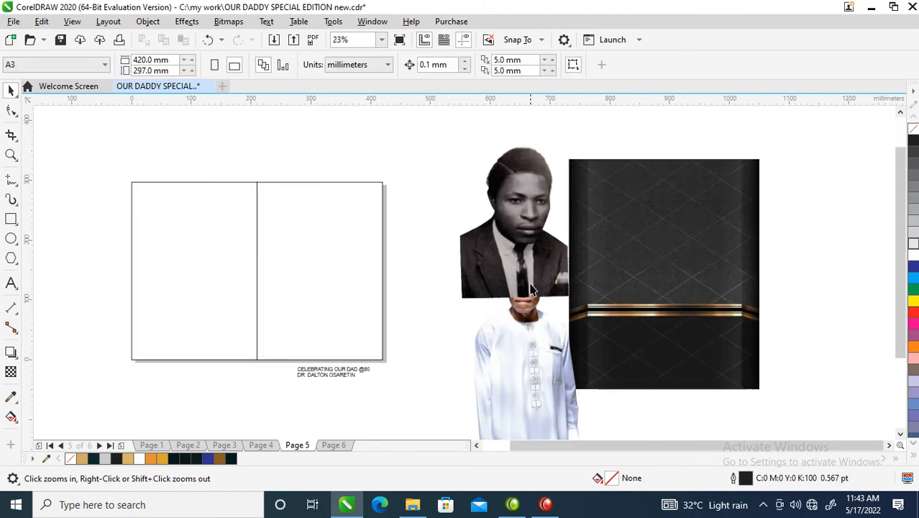
pyautogui.press('space')
pyautogui.moveTo(492, 210); pyautogui.dragTo(811, 251)
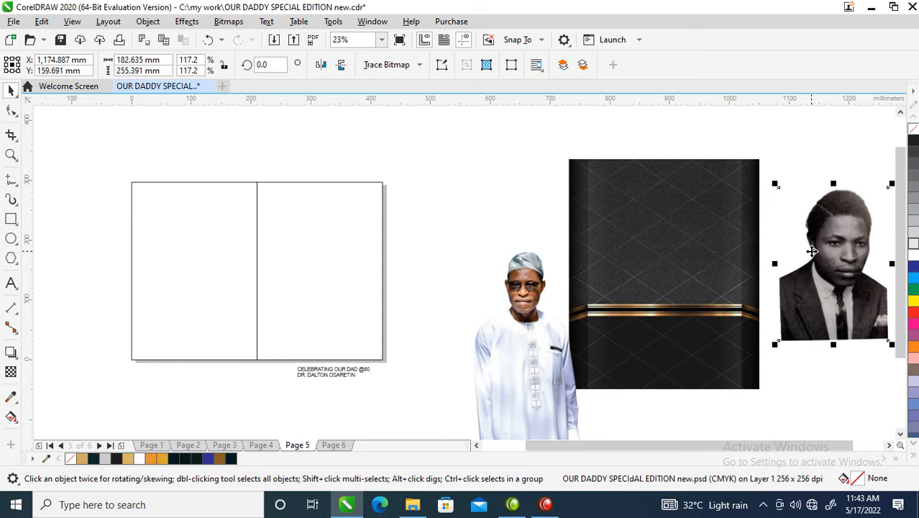
# - PowerClip the dark background image with gold stripes inside the right-hand rectangle
pyautogui.click(639, 202)
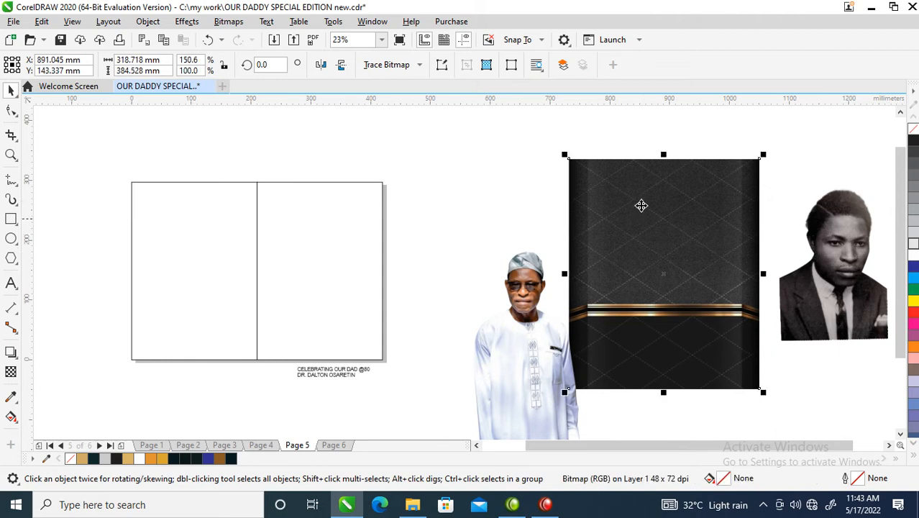
pyautogui.click(285, 205)
pyautogui.moveTo(735, 231); pyautogui.dragTo(371, 241)
pyautogui.press('Escape')
pyautogui.click(655, 225)
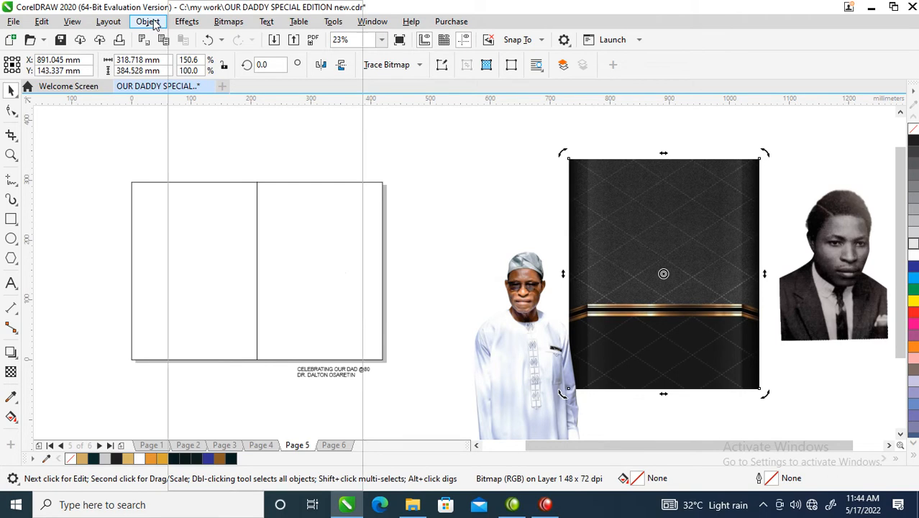
pyautogui.click(149, 22)
pyautogui.moveTo(207, 46)
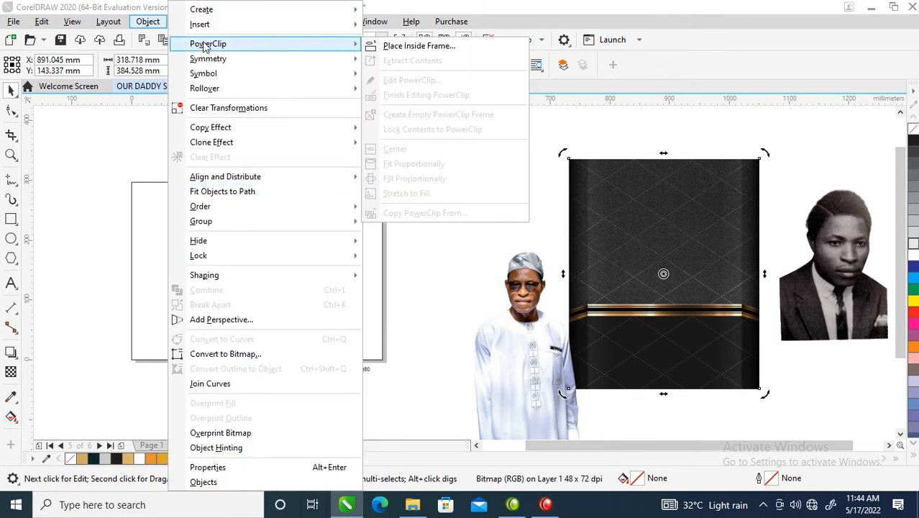
pyautogui.click(420, 46)
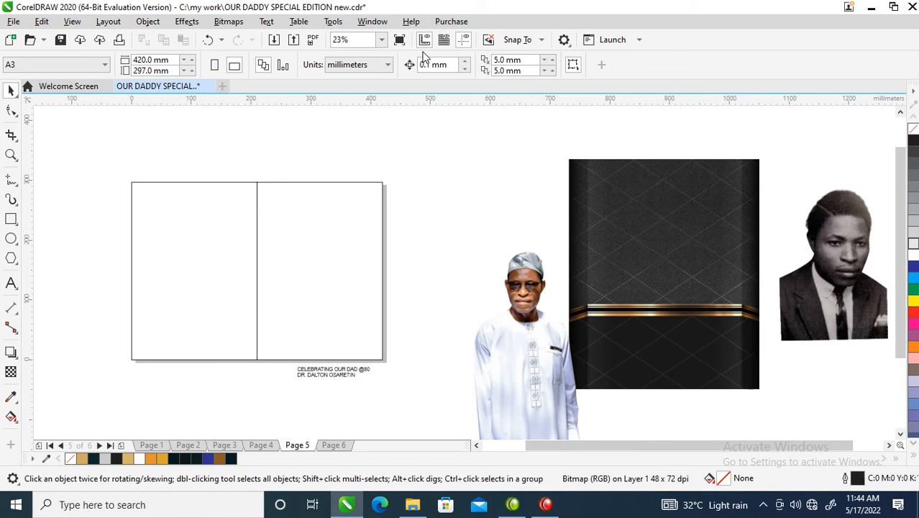
pyautogui.click(301, 238)
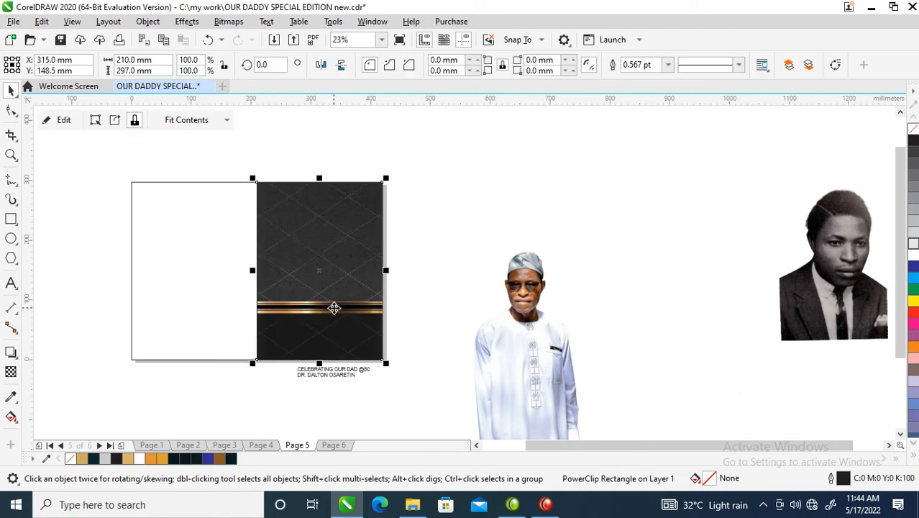
# - Adjust the background inside the right-hand frame so its gold stripes sit lower on the panel
pyautogui.press('z')
pyautogui.moveTo(72, 157); pyautogui.dragTo(629, 409)
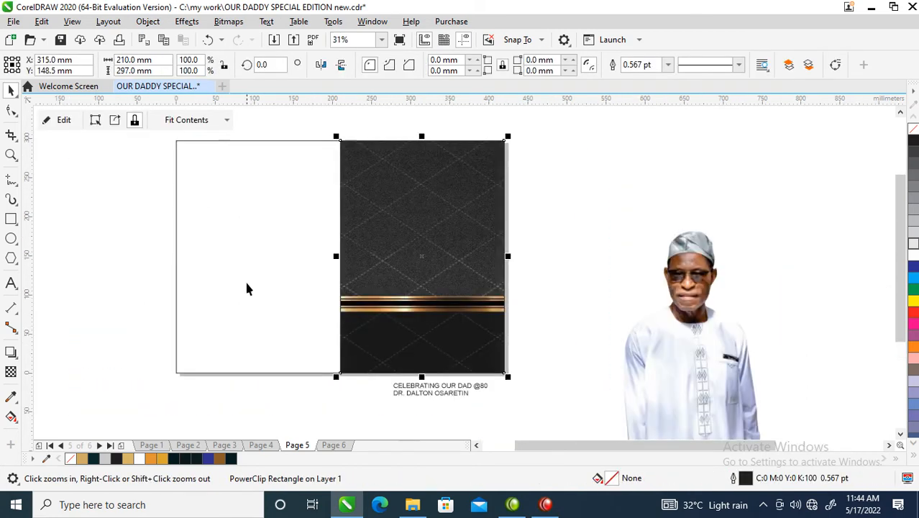
pyautogui.moveTo(433, 242); pyautogui.dragTo(446, 256)
pyautogui.moveTo(421, 117); pyautogui.dragTo(421, 109)
pyautogui.moveTo(461, 369); pyautogui.dragTo(461, 362)
pyautogui.scroll(-2, 519, 179)
pyautogui.moveTo(539, 143); pyautogui.dragTo(538, 169)
# - Place the cut-out photo of the man in white inside the right-hand frame, in front of the background and towards its lower left
pyautogui.click(569, 263)
pyautogui.press('F2')
pyautogui.moveTo(285, 161); pyautogui.dragTo(708, 381)
pyautogui.moveTo(636, 323); pyautogui.dragTo(407, 265)
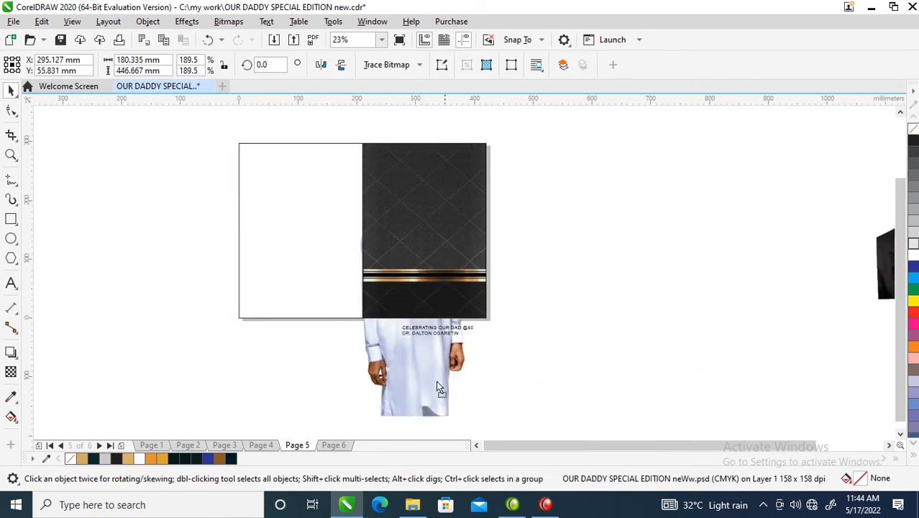
pyautogui.moveTo(426, 379); pyautogui.dragTo(722, 356)
pyautogui.moveTo(727, 290); pyautogui.dragTo(421, 289)
pyautogui.click(461, 274)
pyautogui.keyDown('ctrl'); pyautogui.click(434, 209); pyautogui.keyUp('ctrl')
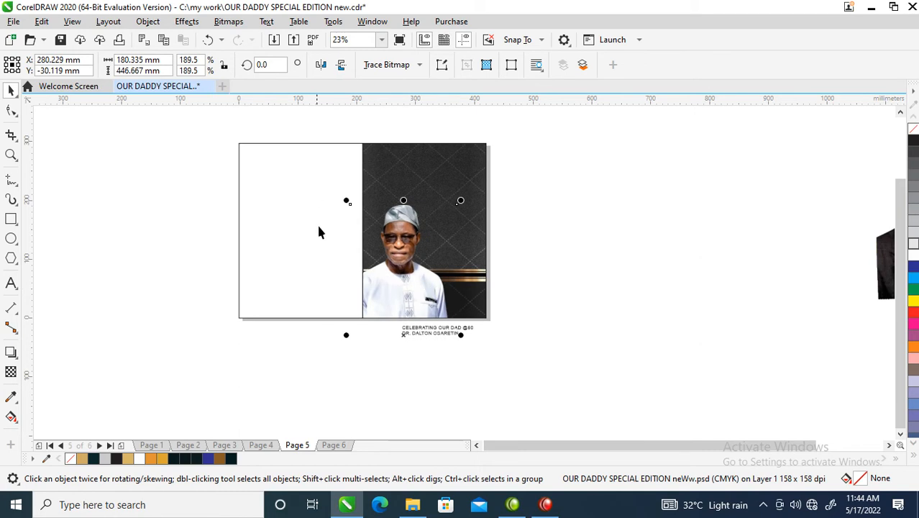
# - Add a drop shadow to the man's cut-out photo, offset about 1.9 mm horizontally and 0.1 mm vertically
pyautogui.press('z')
pyautogui.moveTo(313, 158); pyautogui.dragTo(502, 335)
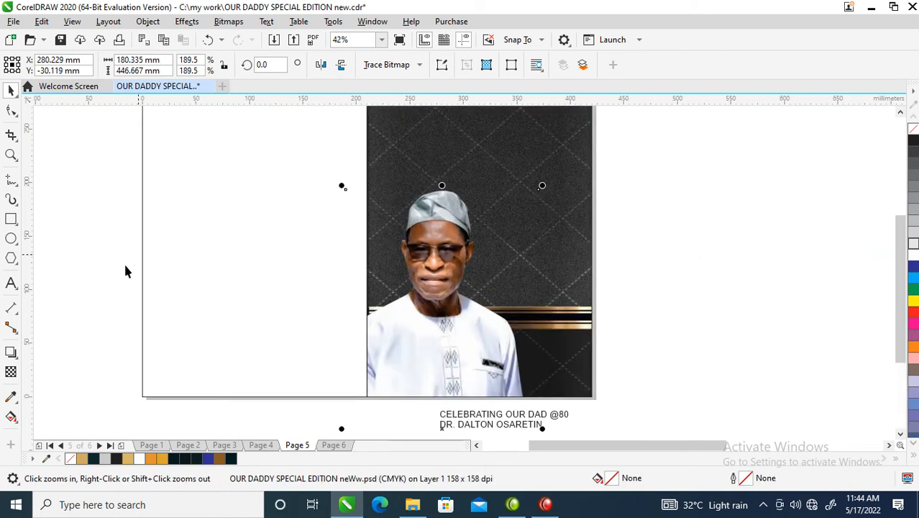
pyautogui.click(11, 352)
pyautogui.moveTo(442, 429); pyautogui.dragTo(566, 375)
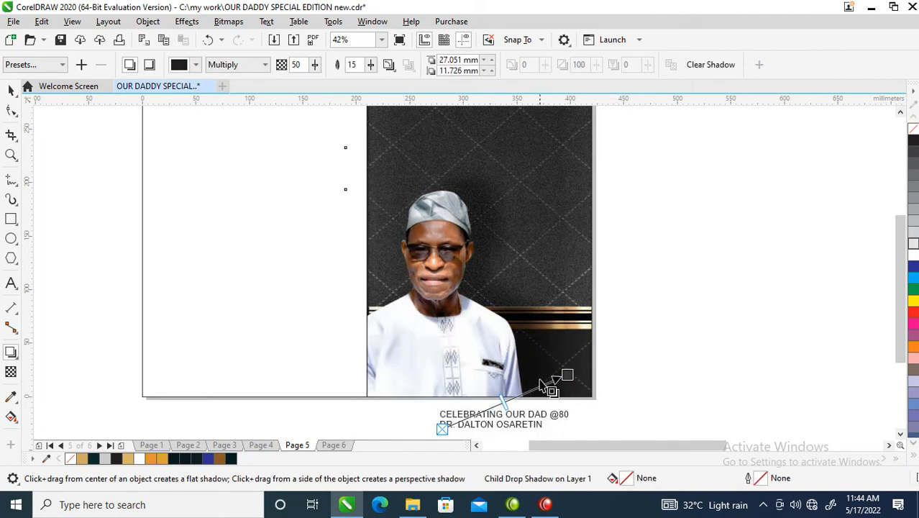
pyautogui.moveTo(454, 352); pyautogui.dragTo(540, 420)
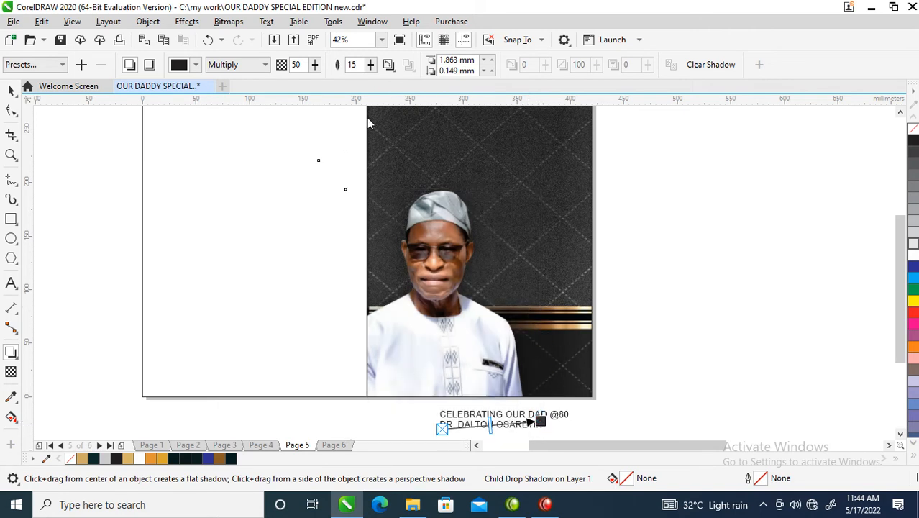
# - Set the shadow's opacity to 90 and change its offset to about 17 mm horizontally and -1.5 mm vertically
pyautogui.doubleClick(302, 66)
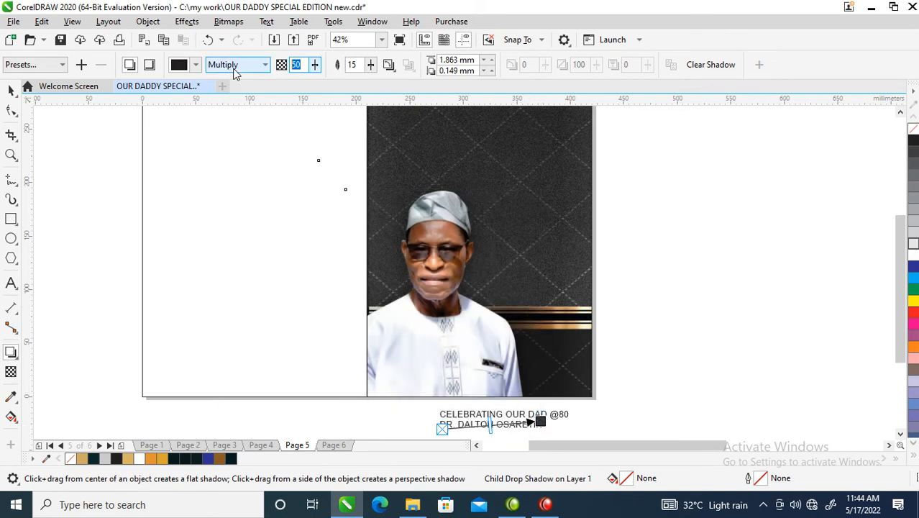
pyautogui.write('90')
pyautogui.press('Return')
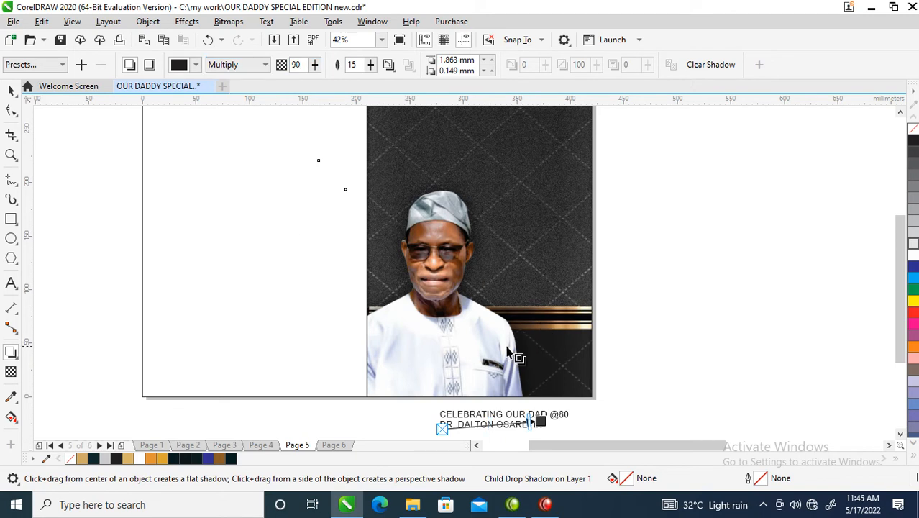
pyautogui.scroll(-3, 903, 430)
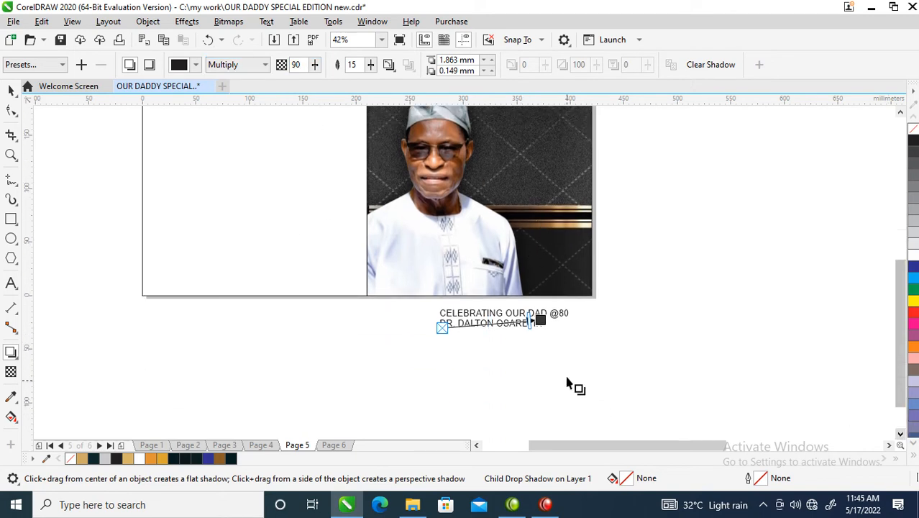
pyautogui.moveTo(547, 320); pyautogui.dragTo(557, 338)
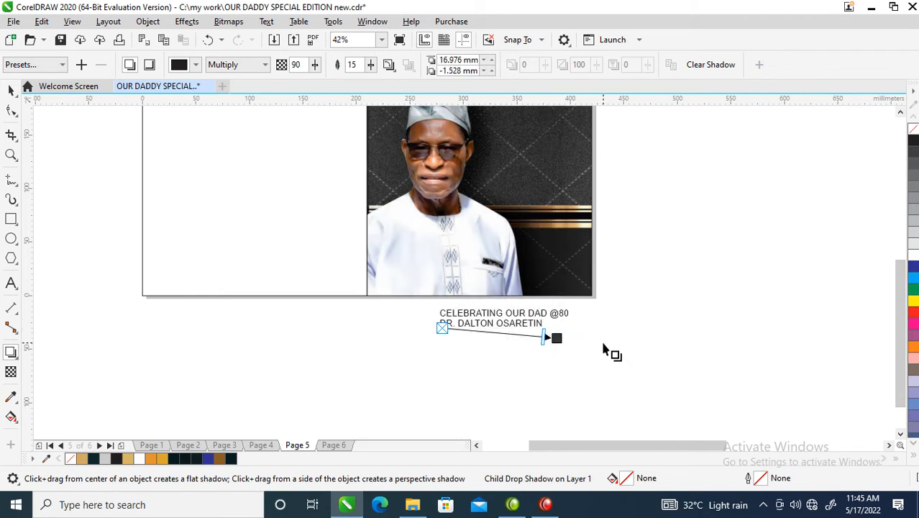
pyautogui.click(902, 117)
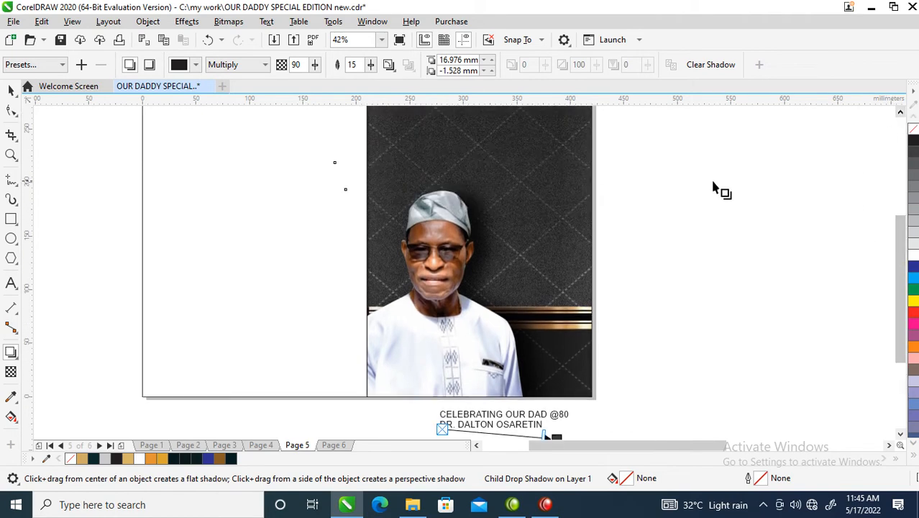
# - Break the drop shadow apart from the man's cut-out photo
pyautogui.click(147, 21)
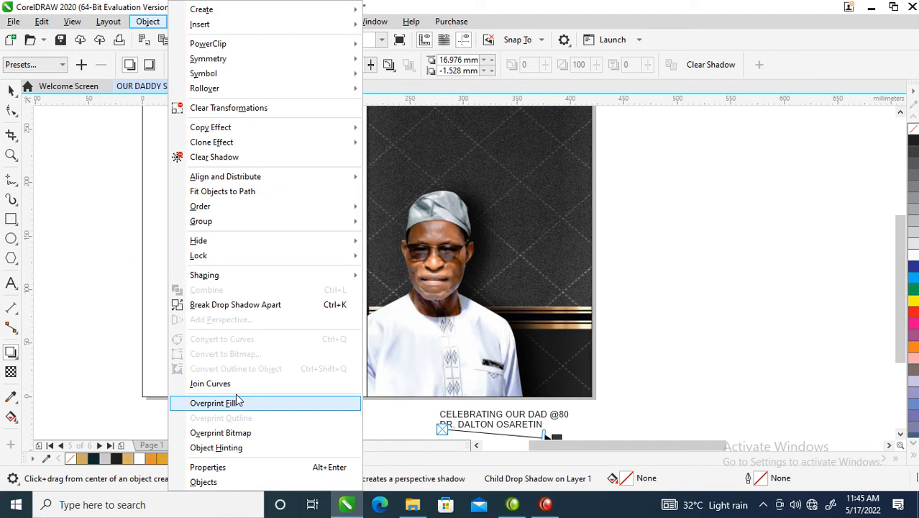
pyautogui.click(227, 305)
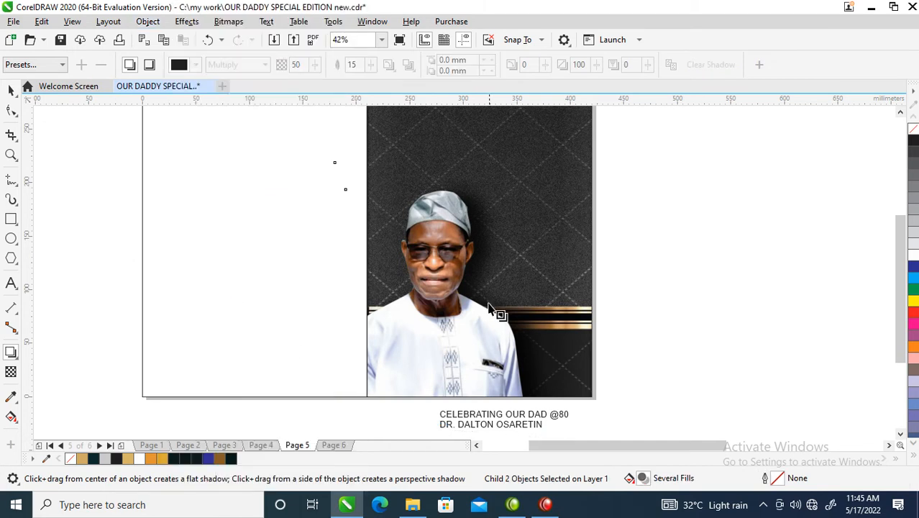
pyautogui.press('space')
# - Move the black-and-white portrait to just outside the right edge of the page
pyautogui.scroll(-1, 489, 255)
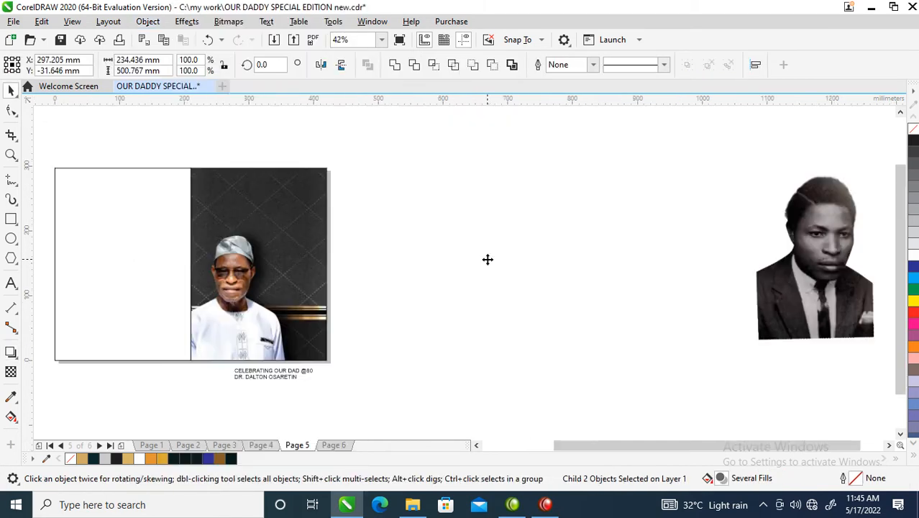
pyautogui.scroll(-1, 297, 234)
pyautogui.press('z')
pyautogui.moveTo(160, 164); pyautogui.dragTo(356, 274)
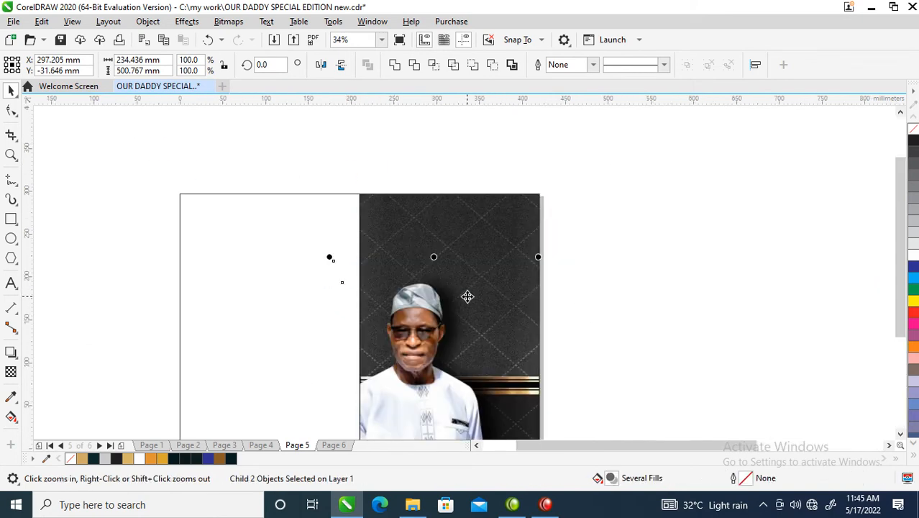
pyautogui.scroll(-1, 470, 295)
pyautogui.moveTo(251, 202); pyautogui.dragTo(867, 403)
pyautogui.press('space')
pyautogui.moveTo(776, 324); pyautogui.dragTo(482, 304)
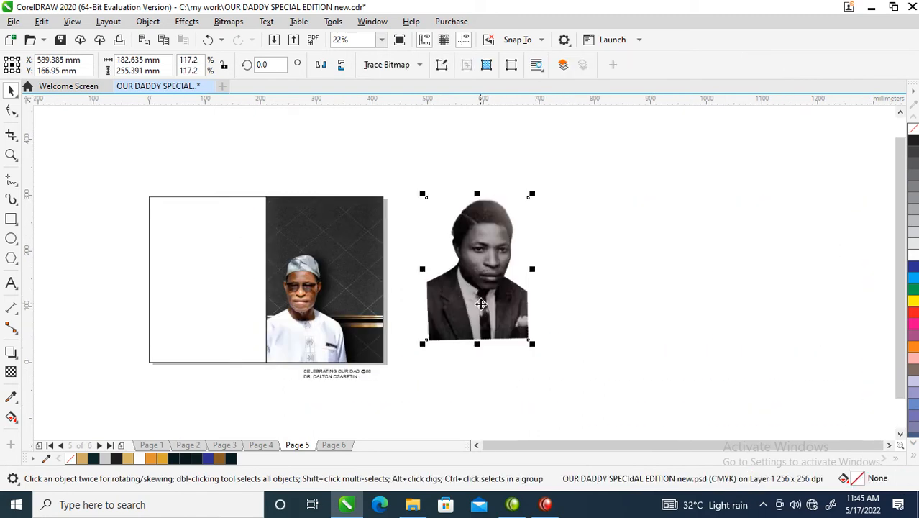
# - Fill the blank left-panel rectangle with the grey sampled from the black-and-white portrait (C47 M44 Y40 K10)
pyautogui.click(237, 225)
pyautogui.moveTo(99, 170); pyautogui.dragTo(595, 371)
pyautogui.click(11, 393)
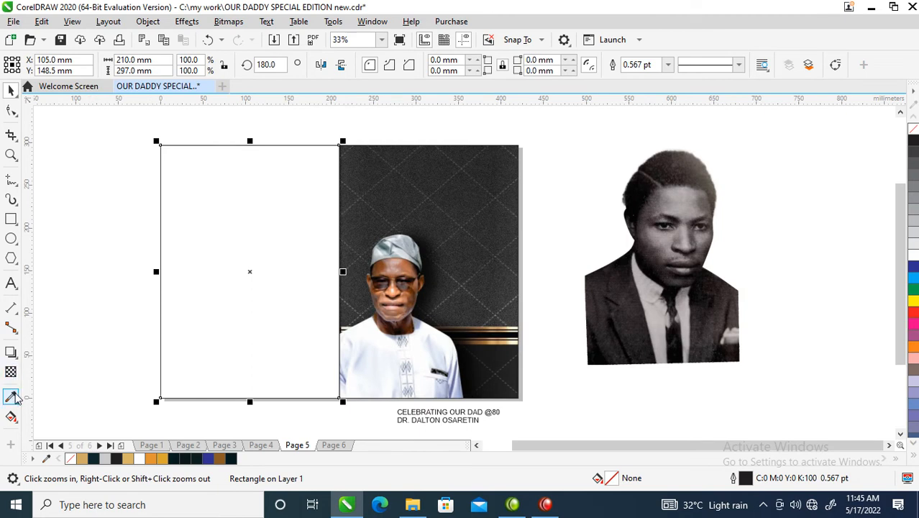
pyautogui.click(672, 197)
pyautogui.click(237, 209)
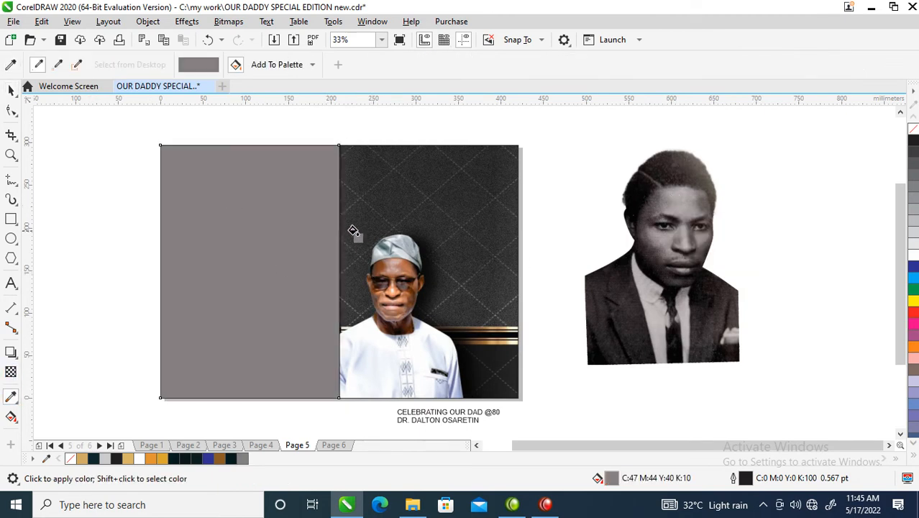
# - Make a smaller centred copy of the grey panel rectangle, about 155 mm wide by 219 mm high
pyautogui.press('space')
pyautogui.moveTo(345, 138); pyautogui.dragTo(323, 172)
pyautogui.rightClick(323, 172)
pyautogui.click(278, 215)
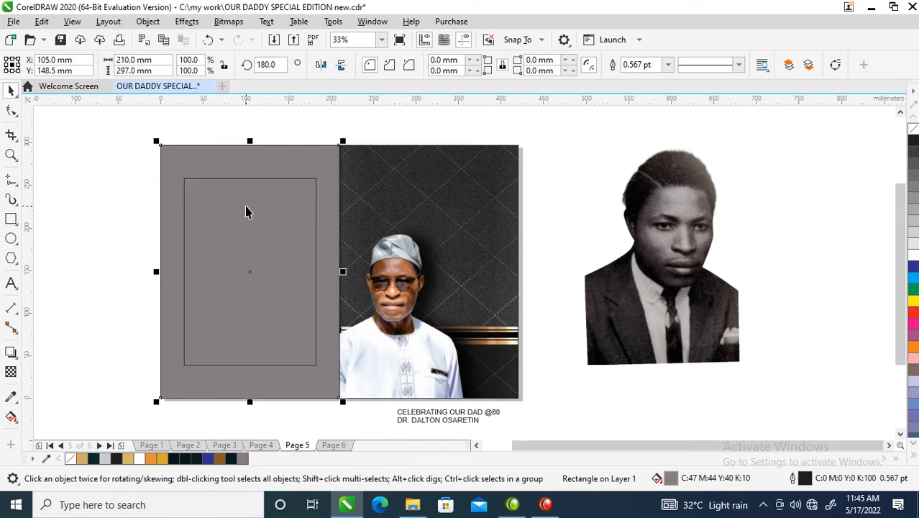
# - PowerClip the black-and-white portrait inside the smaller rectangle on the grey panel
pyautogui.moveTo(676, 244); pyautogui.dragTo(605, 255)
pyautogui.click(240, 250)
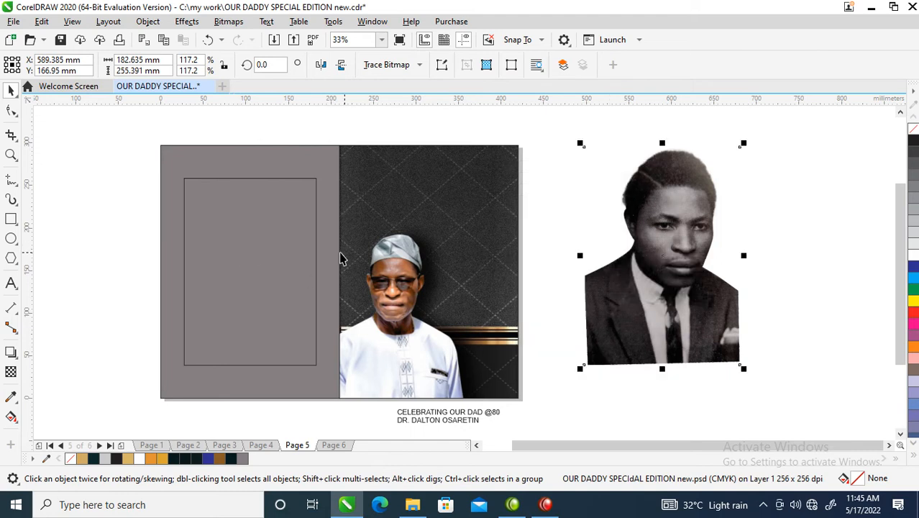
pyautogui.click(279, 203)
pyautogui.click(279, 214)
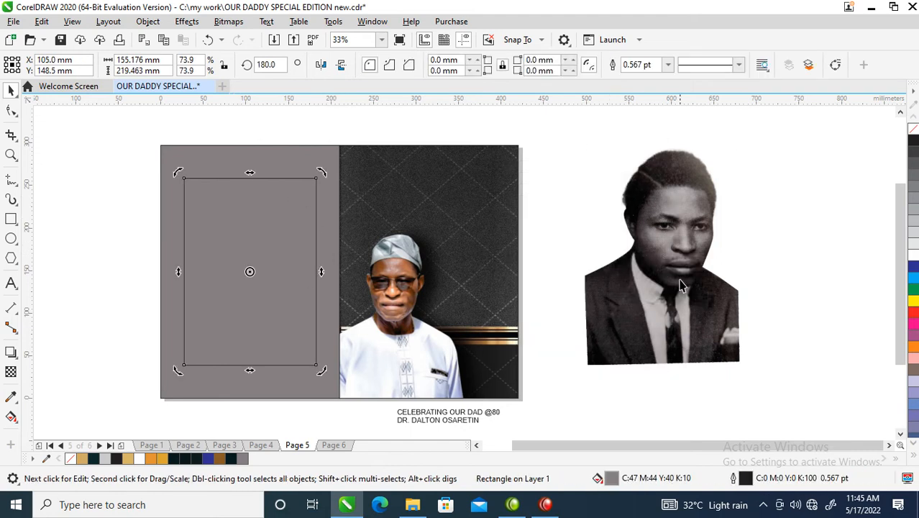
pyautogui.click(295, 240)
pyautogui.click(659, 257)
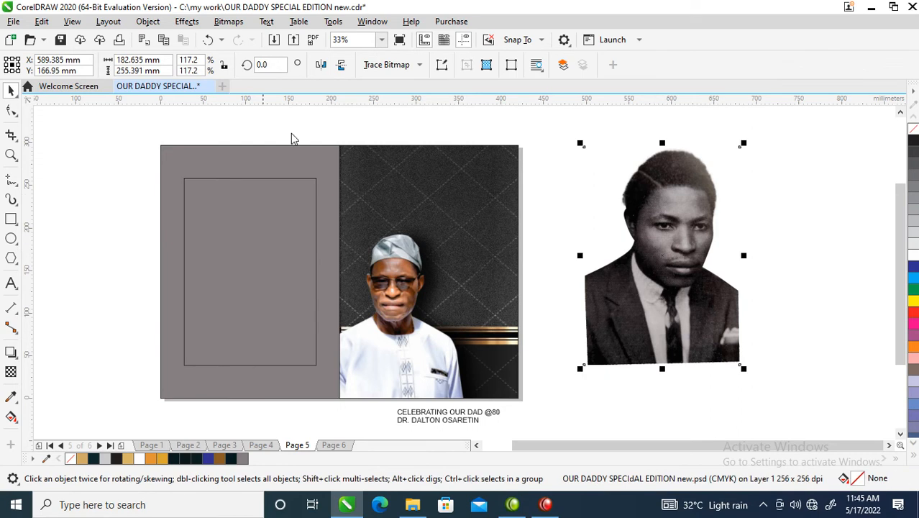
pyautogui.click(147, 21)
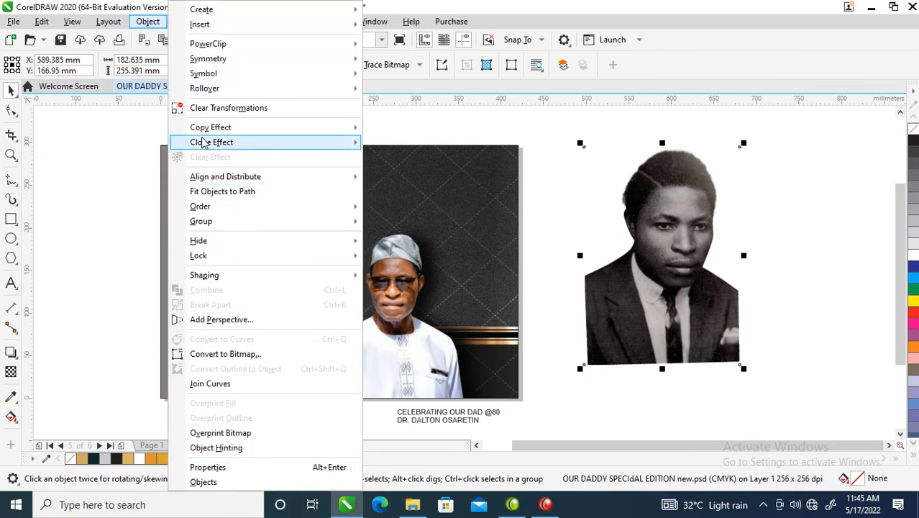
pyautogui.moveTo(219, 43)
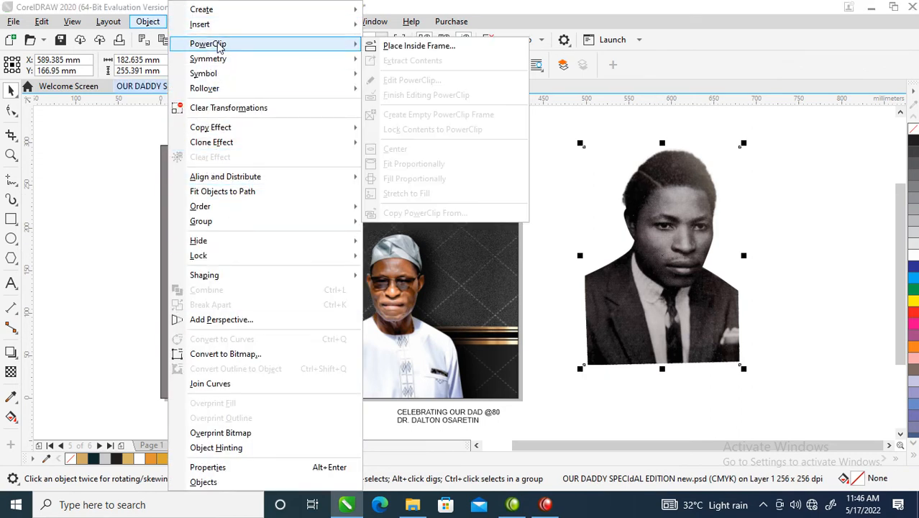
pyautogui.click(417, 46)
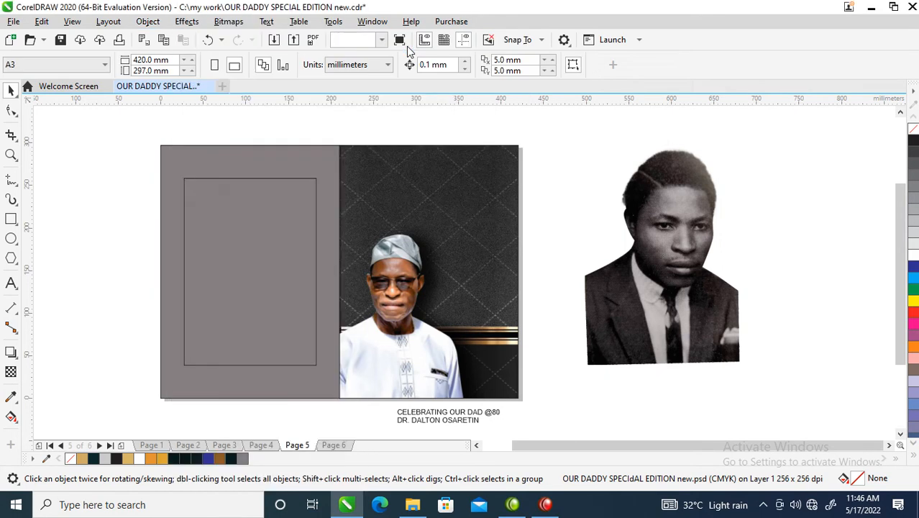
pyautogui.click(250, 262)
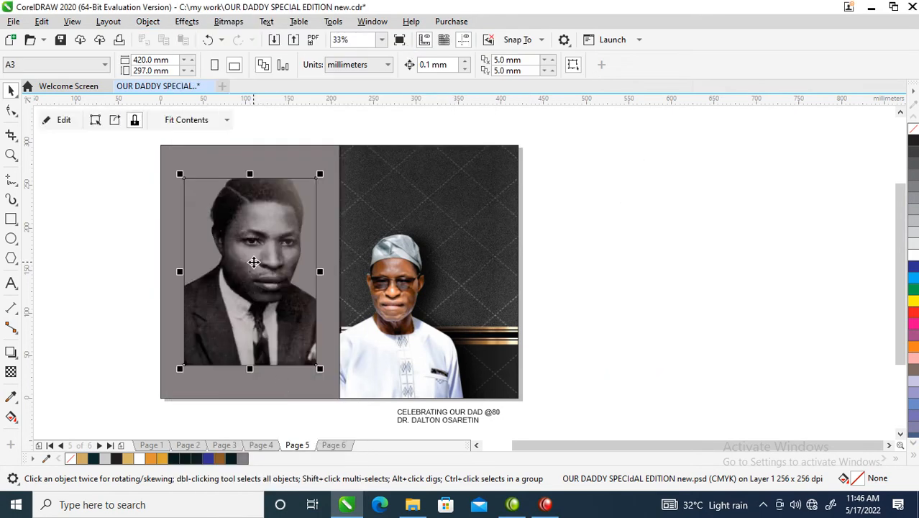
# - Reposition the portrait inside its frame to about X 99.5 mm, Y 129.5 mm, showing the whole head
pyautogui.click(763, 504)
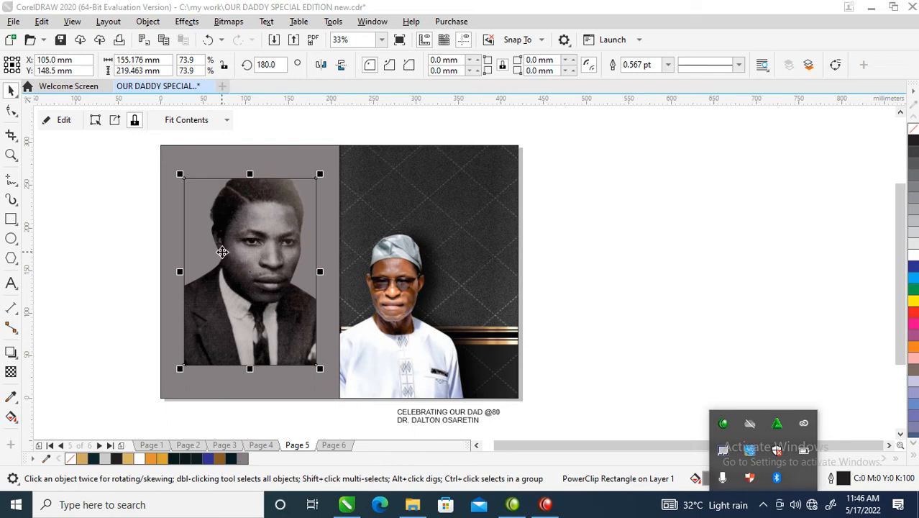
pyautogui.click(263, 262)
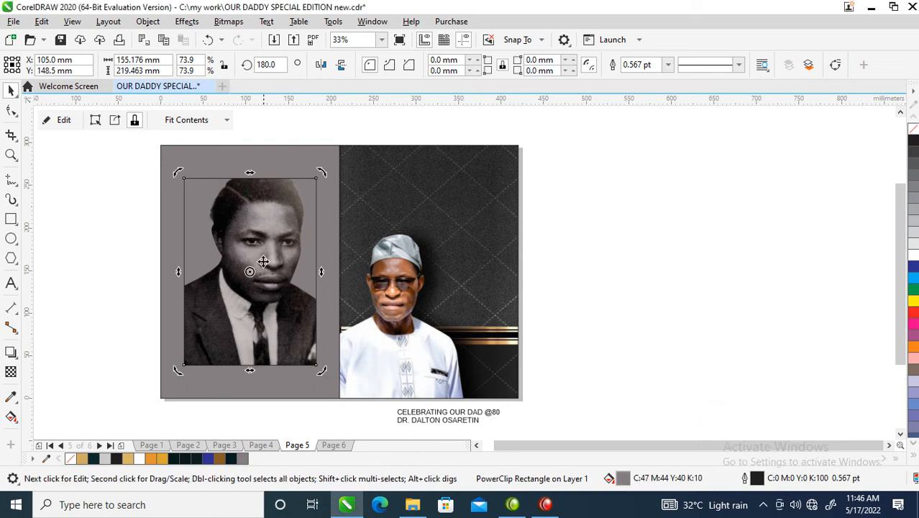
pyautogui.click(326, 238)
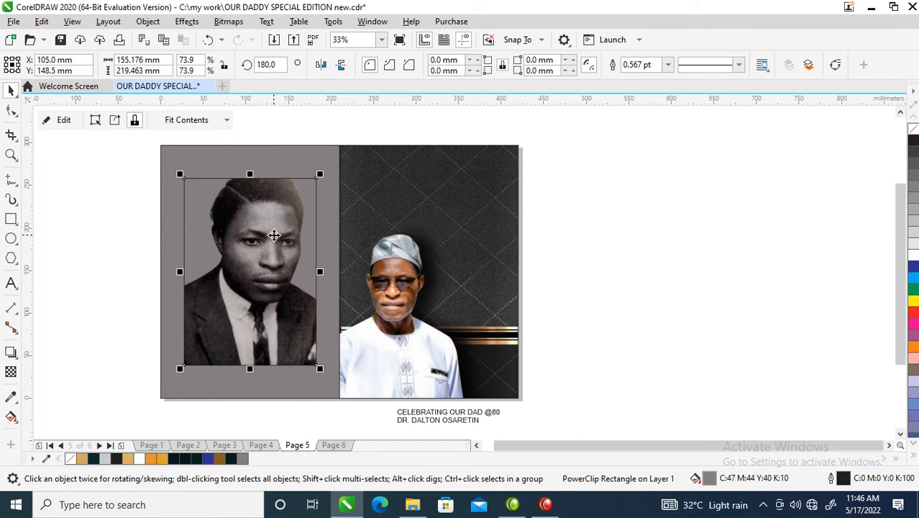
pyautogui.click(274, 231)
pyautogui.moveTo(276, 228); pyautogui.dragTo(270, 244)
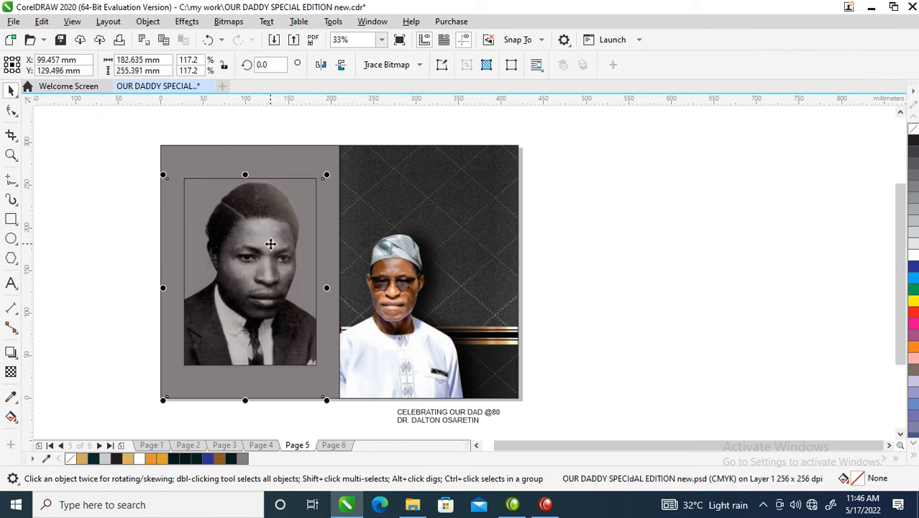
pyautogui.click(667, 285)
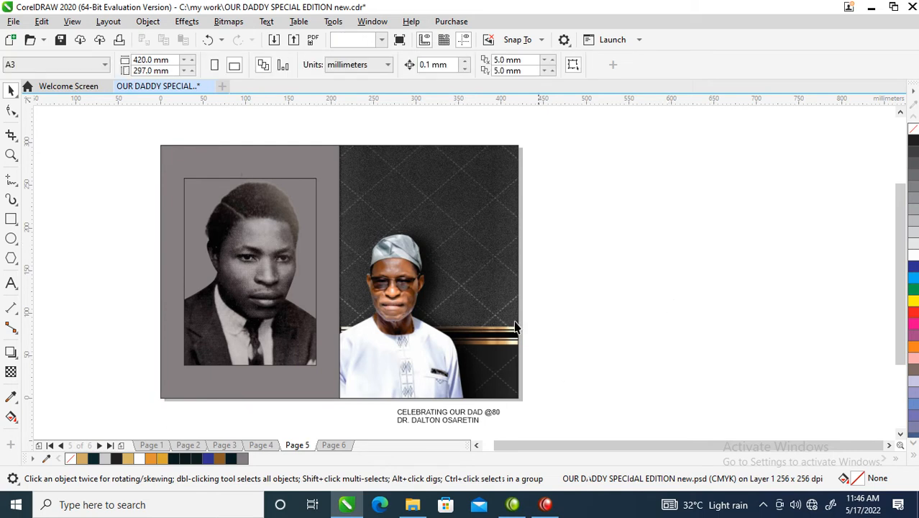
# - Give the portrait frame a white outline 14 pt wide
pyautogui.click(291, 279)
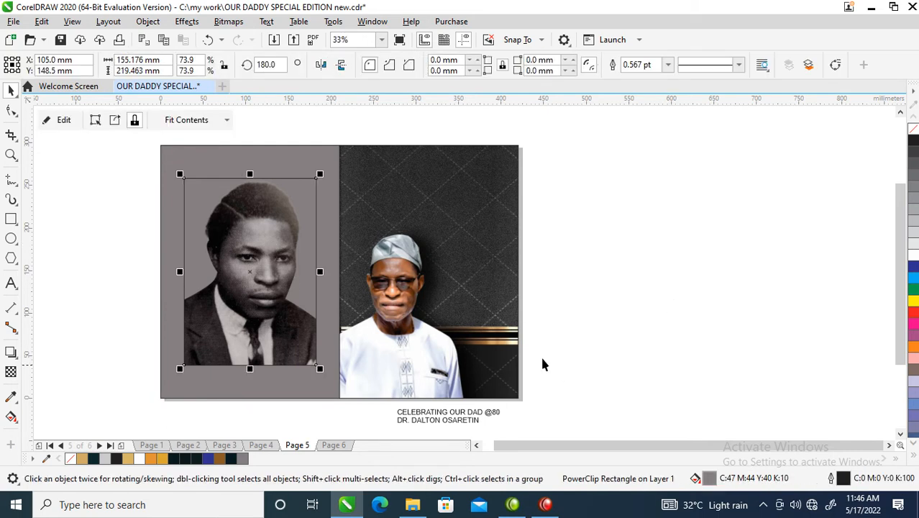
pyautogui.rightClick(916, 255)
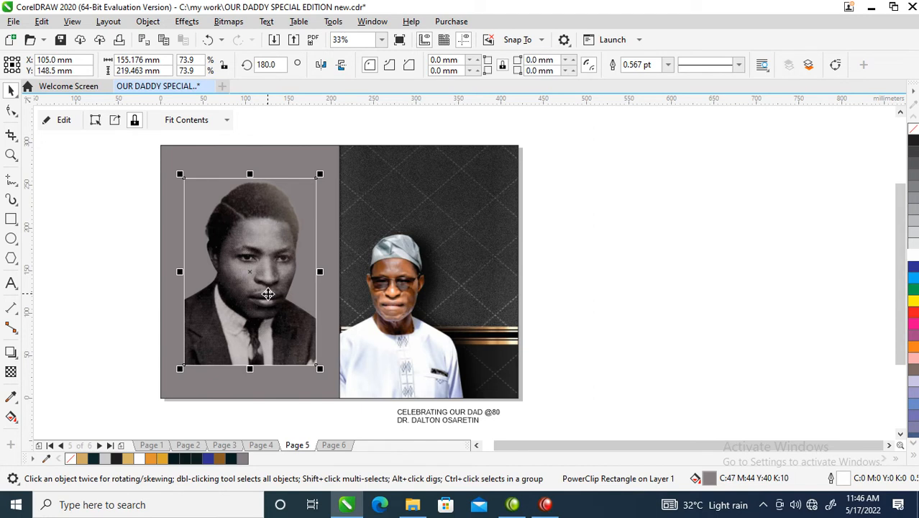
pyautogui.press('F12')
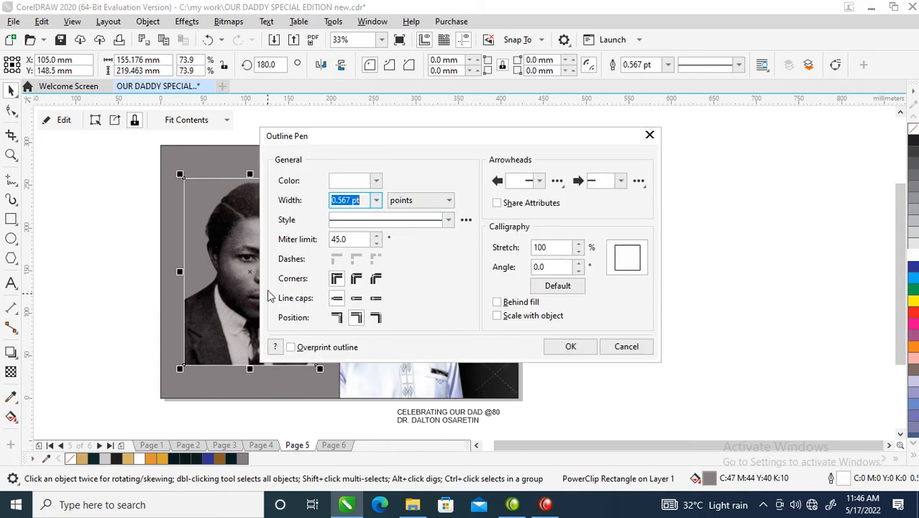
pyautogui.write('14')
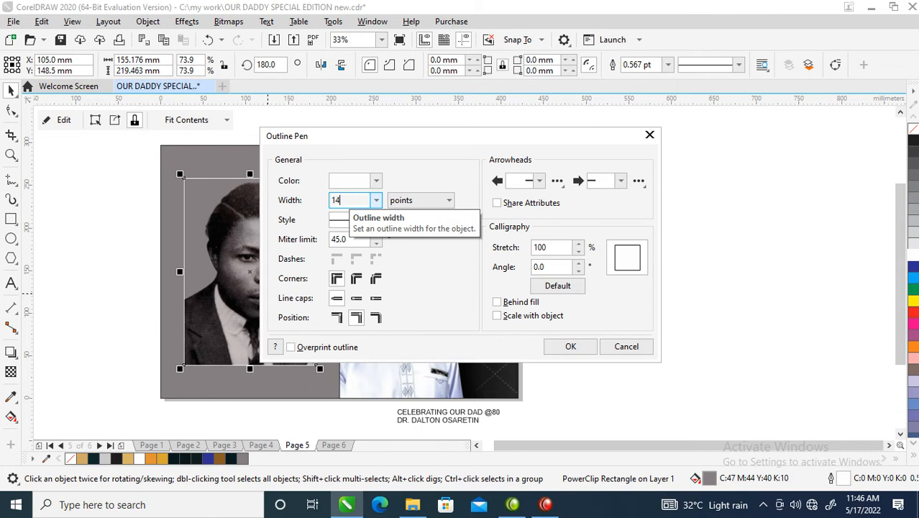
pyautogui.press('Return')
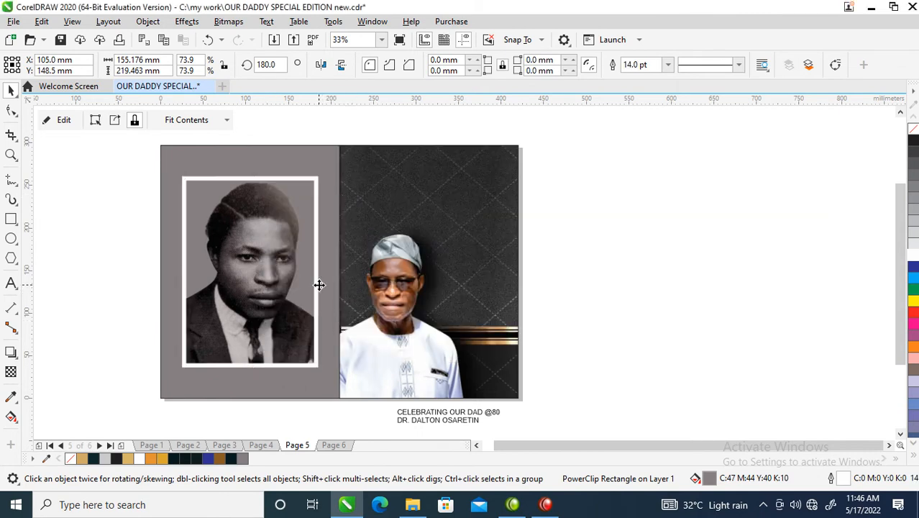
# - Set the portrait frame's outline width to 11 pt
pyautogui.press('F12')
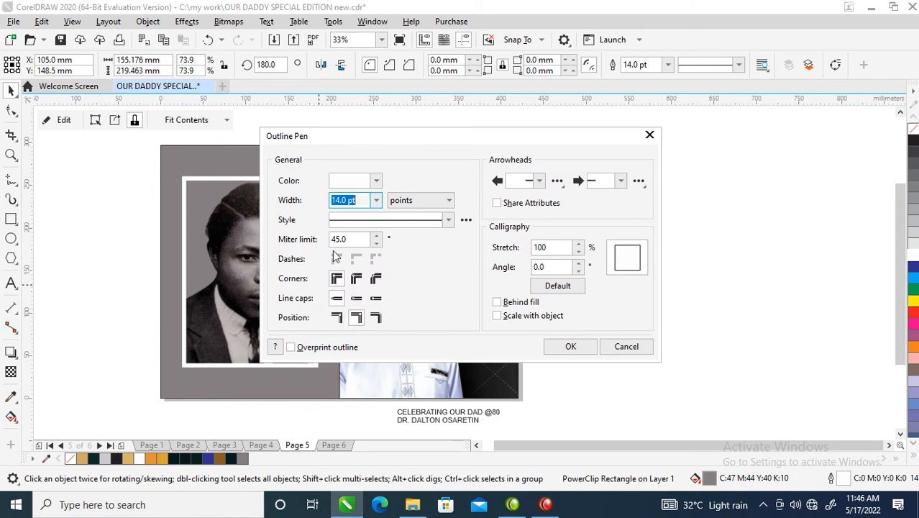
pyautogui.write('11')
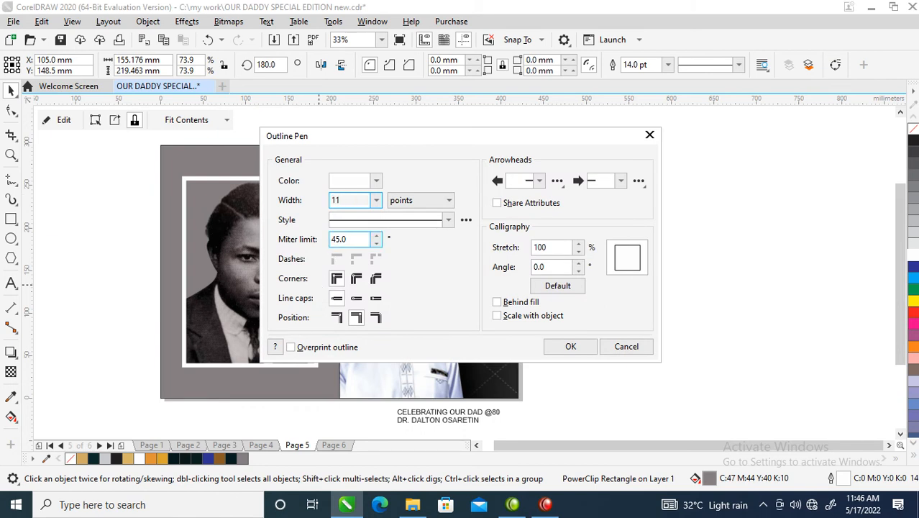
pyautogui.press('Return')
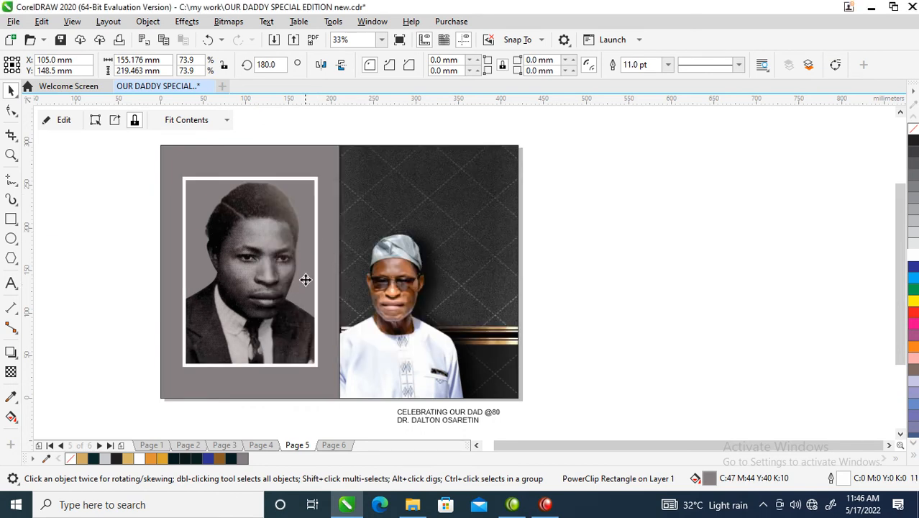
# - Set the portrait frame's outline width to 7 pt
pyautogui.click(281, 281)
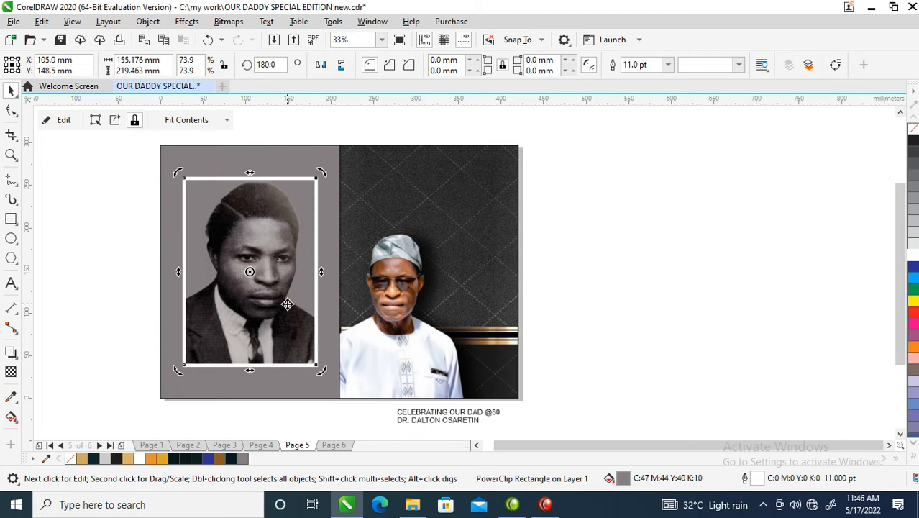
pyautogui.press('F12')
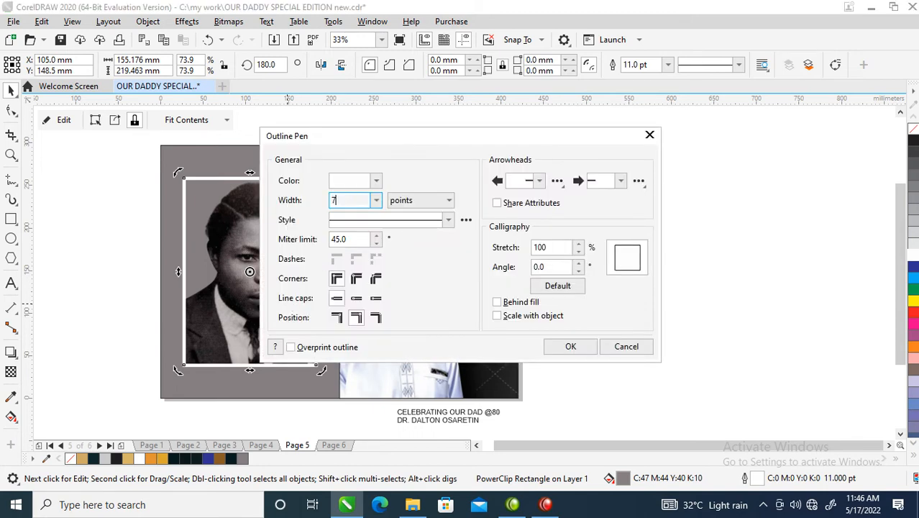
pyautogui.write('7')
pyautogui.press('Return')
pyautogui.click(589, 198)
pyautogui.scroll(-2, 528, 259)
pyautogui.press('z')
pyautogui.moveTo(552, 406); pyautogui.dragTo(544, 187)
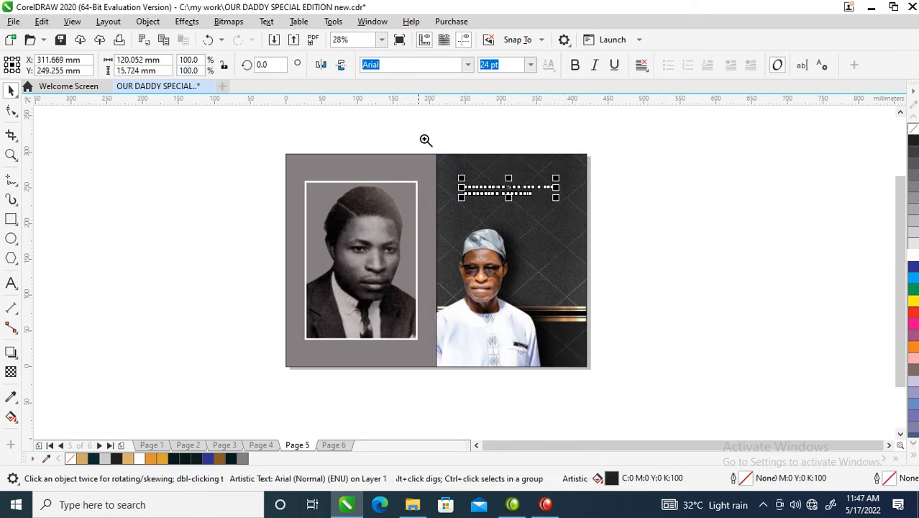
pyautogui.moveTo(327, 131); pyautogui.dragTo(650, 322)
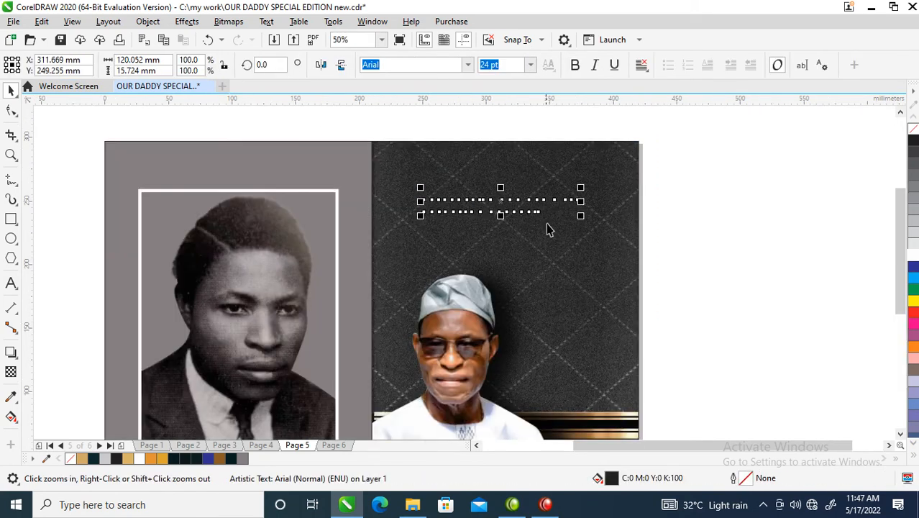
pyautogui.click(914, 255)
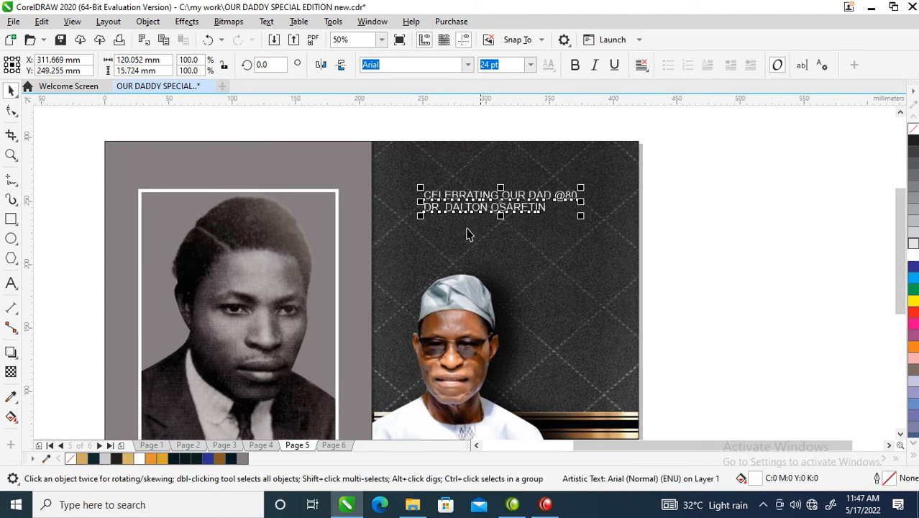
pyautogui.press('z')
pyautogui.moveTo(462, 147); pyautogui.dragTo(722, 328)
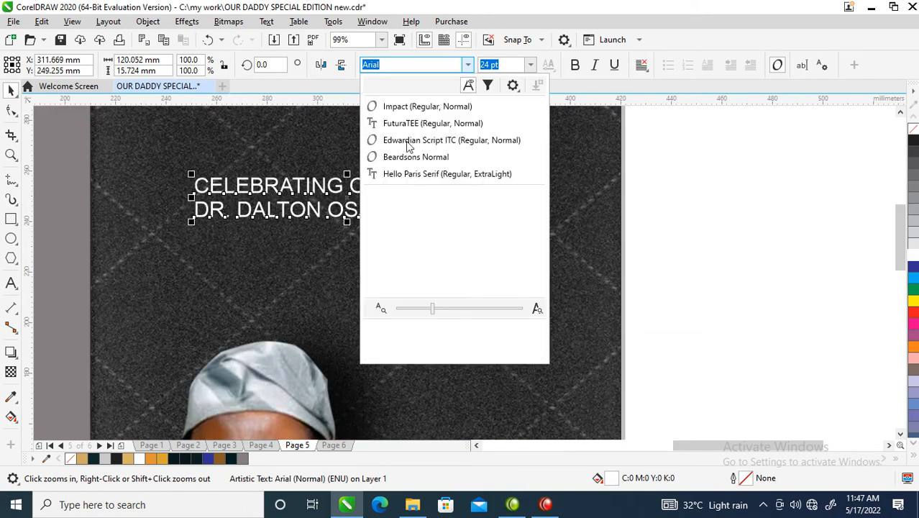
pyautogui.click(414, 124)
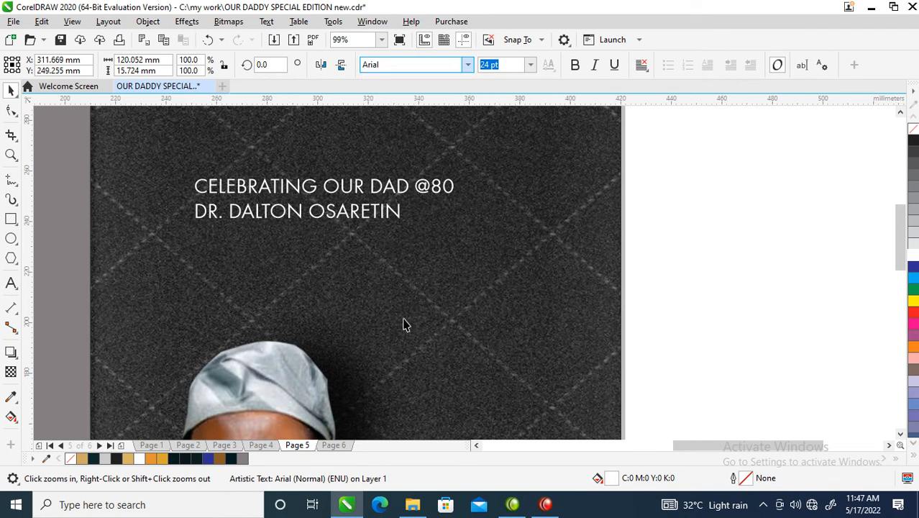
# - Split the name line off to about X 361.6 mm, Y 202.6 mm, beside the cap, and break it into single words
pyautogui.click(407, 192)
pyautogui.moveTo(401, 219); pyautogui.dragTo(575, 326)
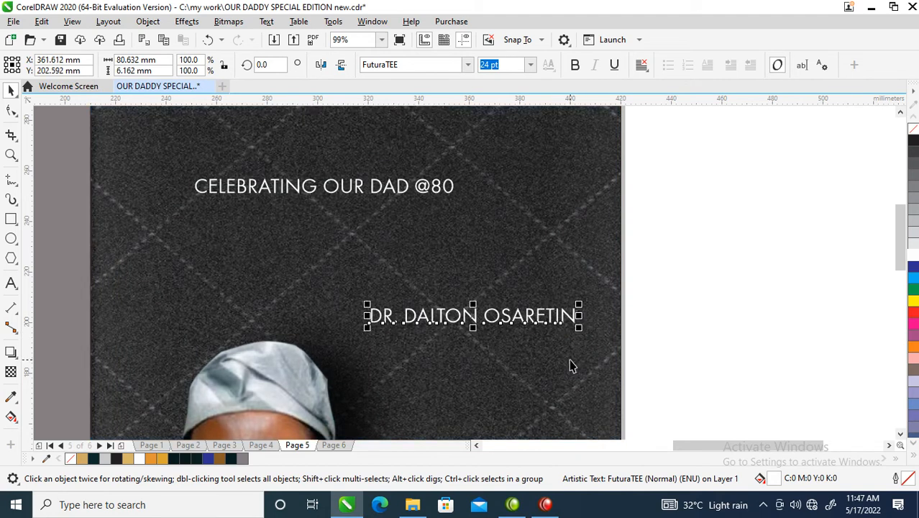
pyautogui.hotkey('ctrl', 'k')
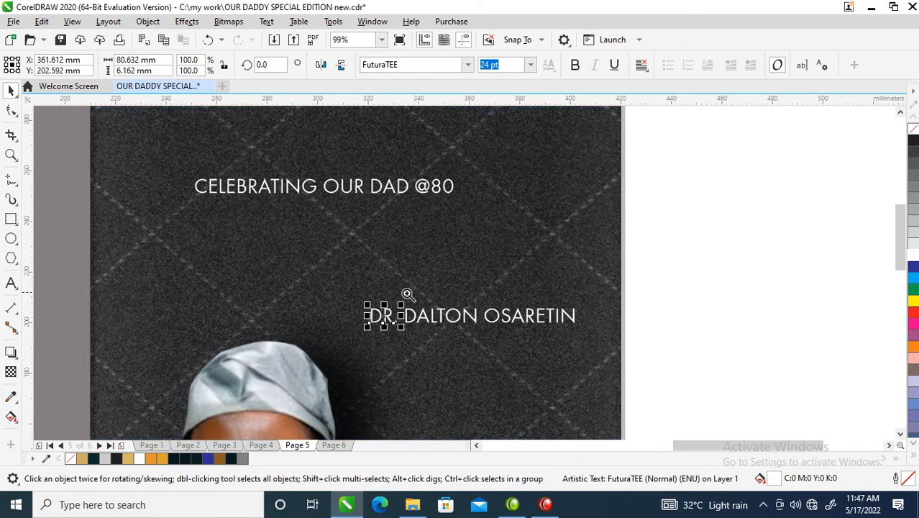
# - Move the last word of the name line onto its own row below the first name, at about X 344.0 mm, Y 190.3 mm
pyautogui.press('F2')
pyautogui.moveTo(718, 243); pyautogui.dragTo(209, 406)
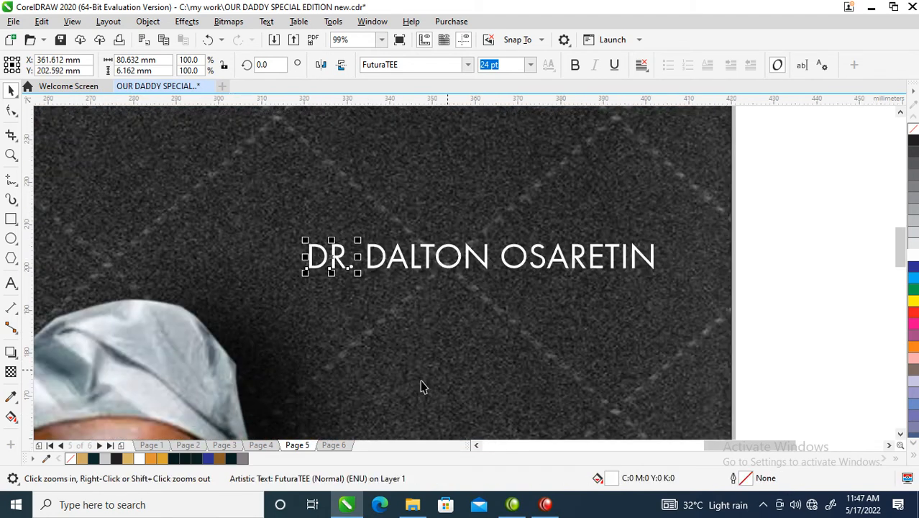
pyautogui.click(482, 271)
pyautogui.click(487, 263)
pyautogui.hotkey('shift', 'F4')
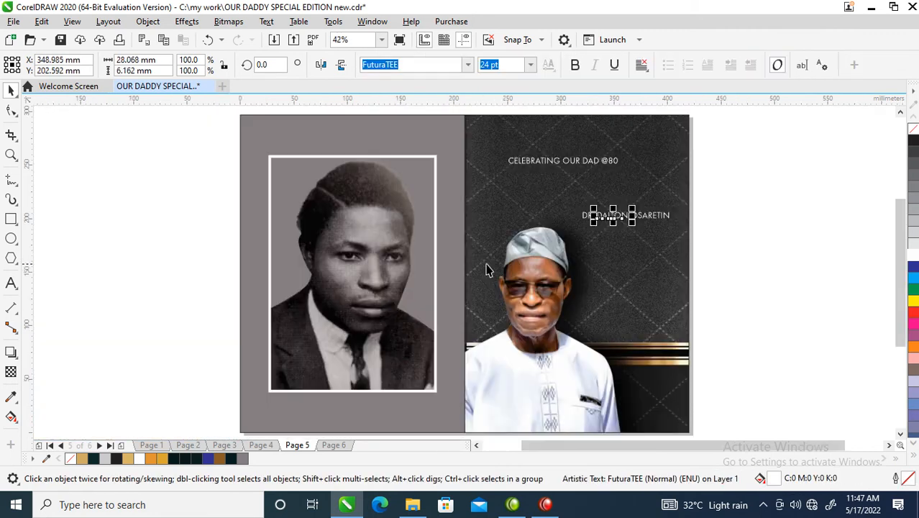
pyautogui.scroll(-2, 526, 176)
pyautogui.press('F2')
pyautogui.moveTo(446, 136); pyautogui.dragTo(628, 273)
pyautogui.moveTo(420, 200); pyautogui.dragTo(634, 295)
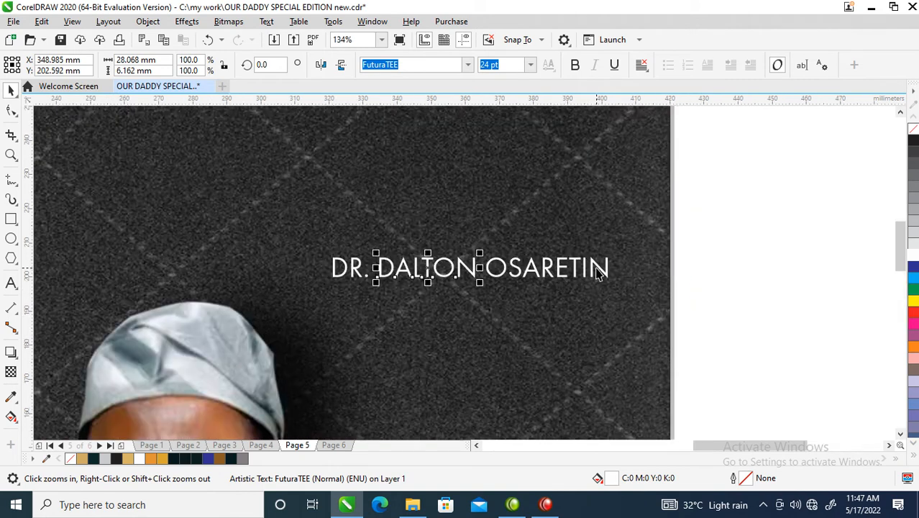
pyautogui.moveTo(595, 269); pyautogui.dragTo(469, 318)
pyautogui.hotkey('ctrl', 'z')
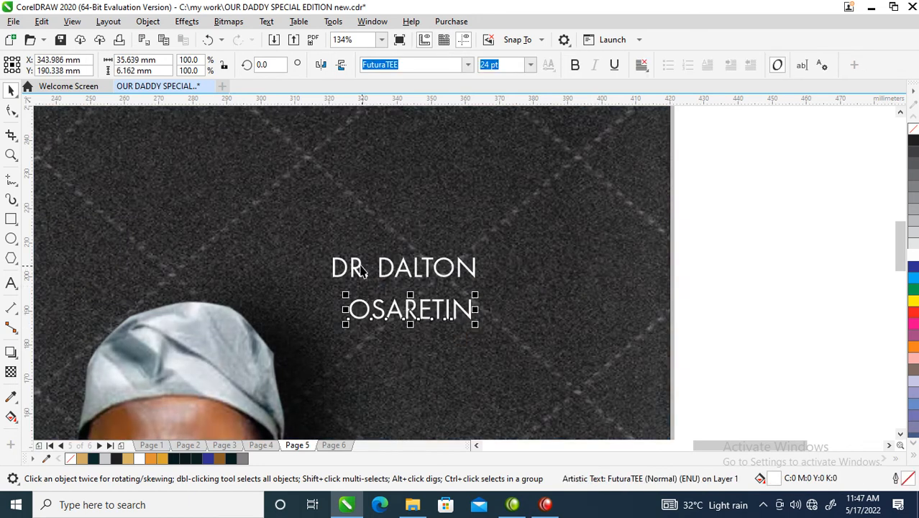
# - Enlarge the first name in the name text to about 75.4 mm wide, roughly 64.5 pt
pyautogui.click(359, 270)
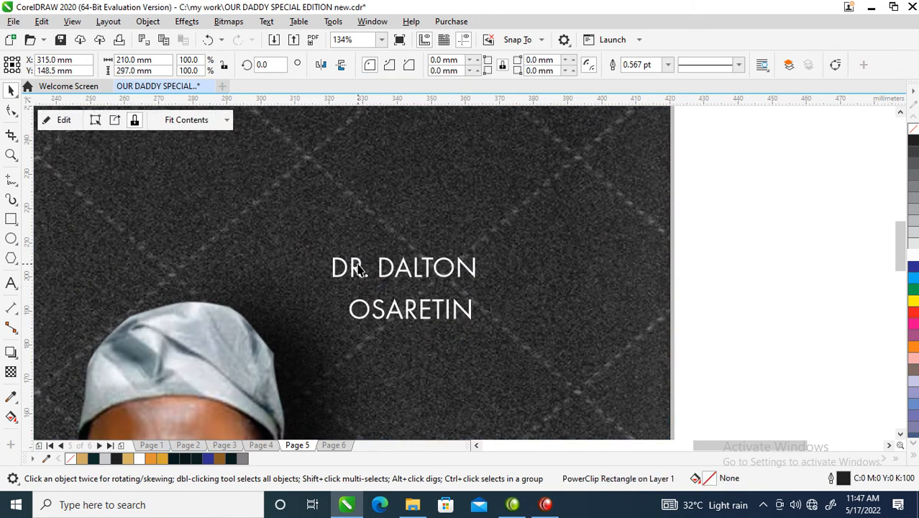
pyautogui.click(406, 270)
pyautogui.moveTo(484, 253); pyautogui.dragTo(644, 182)
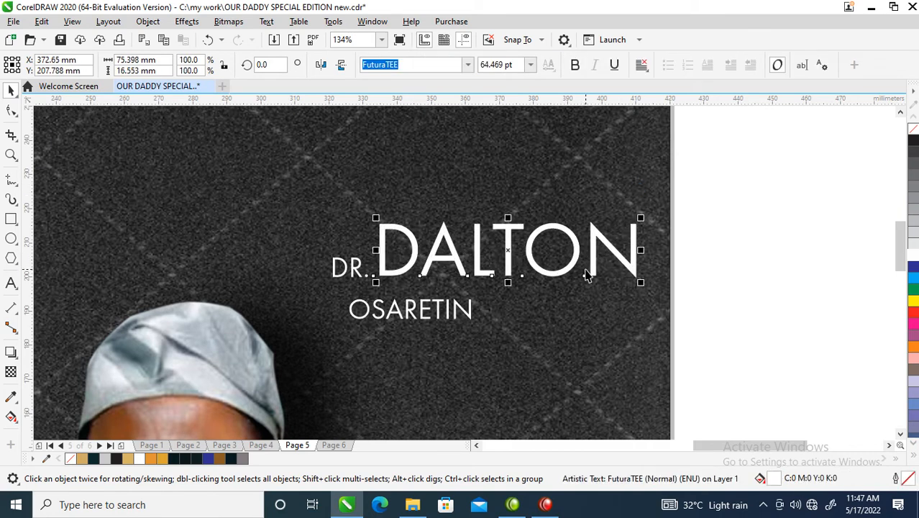
# - Move the three name words together to just above the gold stripes beside the man's face, at about X 362.5 mm, Y 106.0 mm
pyautogui.scroll(-4, 587, 275)
pyautogui.moveTo(387, 235); pyautogui.dragTo(655, 437)
pyautogui.moveTo(604, 133); pyautogui.dragTo(413, 209)
pyautogui.moveTo(467, 162); pyautogui.dragTo(469, 201)
pyautogui.hotkey('ctrl', 'z')
pyautogui.moveTo(605, 133); pyautogui.dragTo(377, 210)
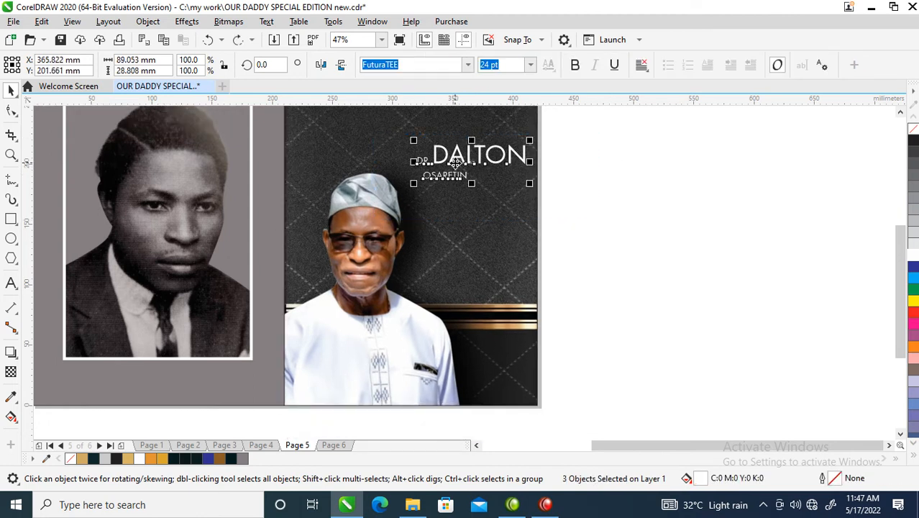
pyautogui.moveTo(459, 160); pyautogui.dragTo(453, 272)
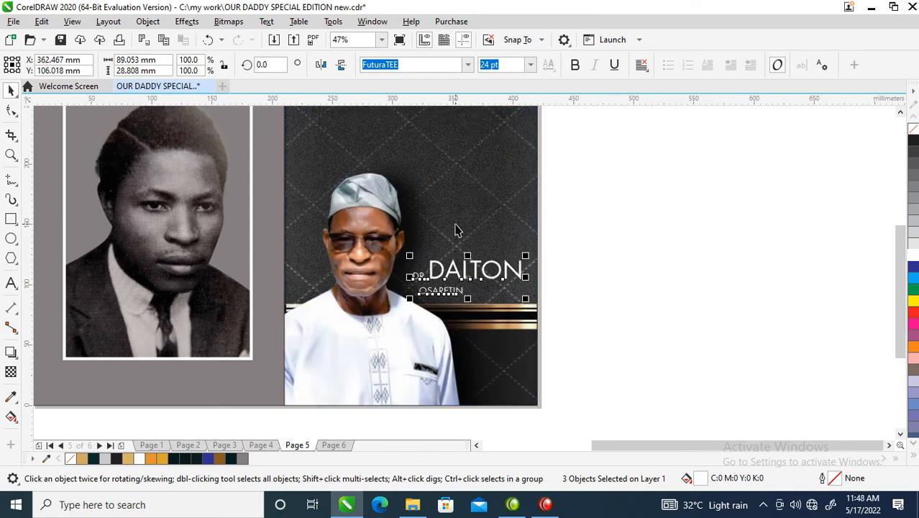
pyautogui.scroll(-2, 454, 223)
pyautogui.press('z')
pyautogui.moveTo(335, 121); pyautogui.dragTo(572, 283)
pyautogui.click(470, 181)
pyautogui.press('z')
pyautogui.moveTo(301, 141); pyautogui.dragTo(560, 272)
pyautogui.doubleClick(484, 200)
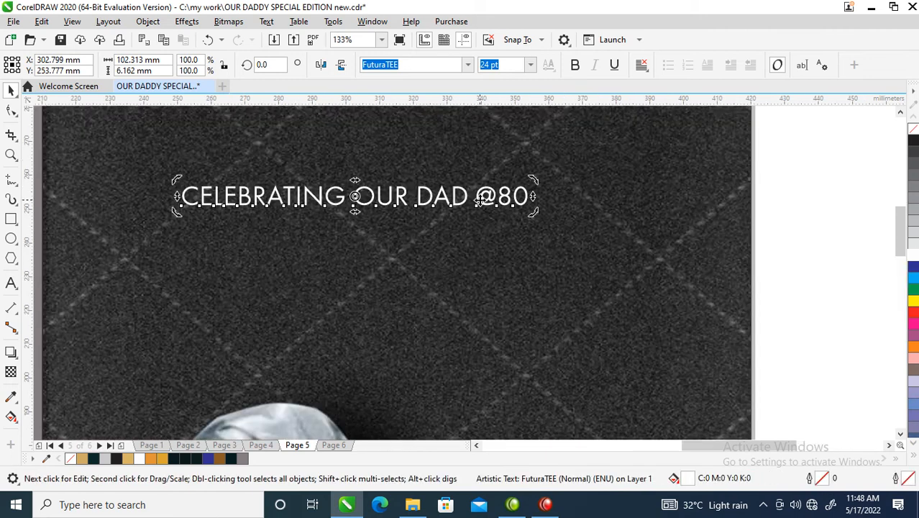
pyautogui.press('Return')
pyautogui.hotkey('ctrl', 'space')
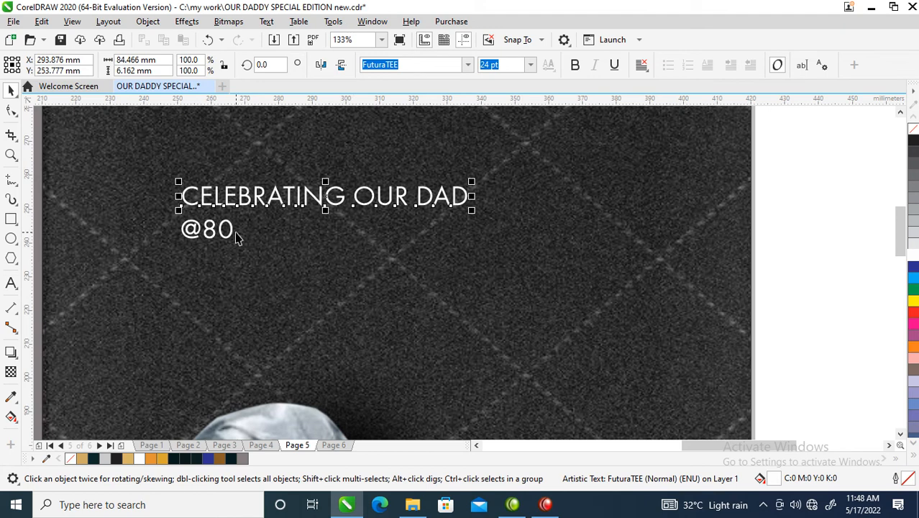
pyautogui.moveTo(232, 239); pyautogui.dragTo(467, 273)
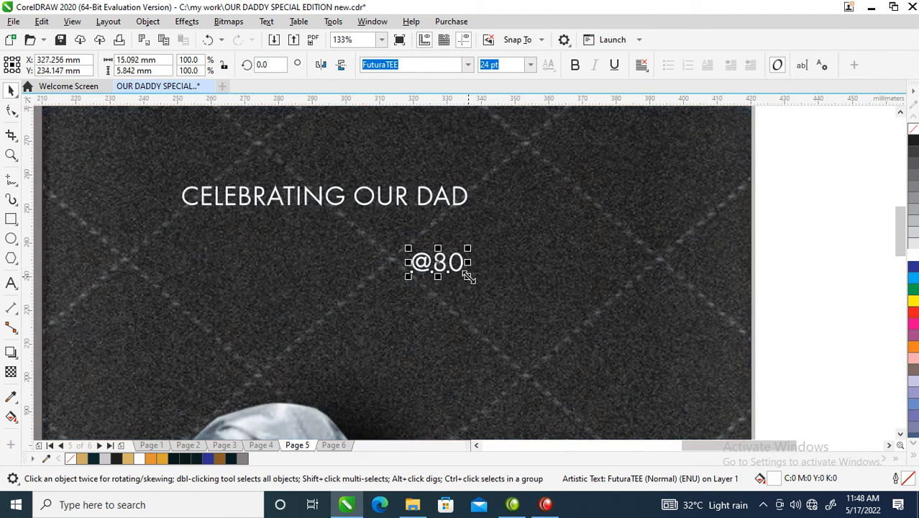
pyautogui.doubleClick(432, 260)
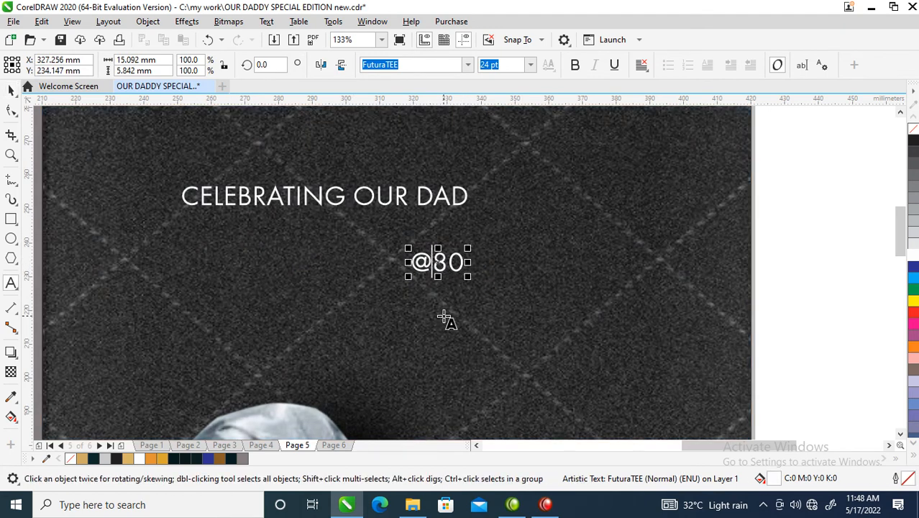
pyautogui.hotkey('ctrl', 'space')
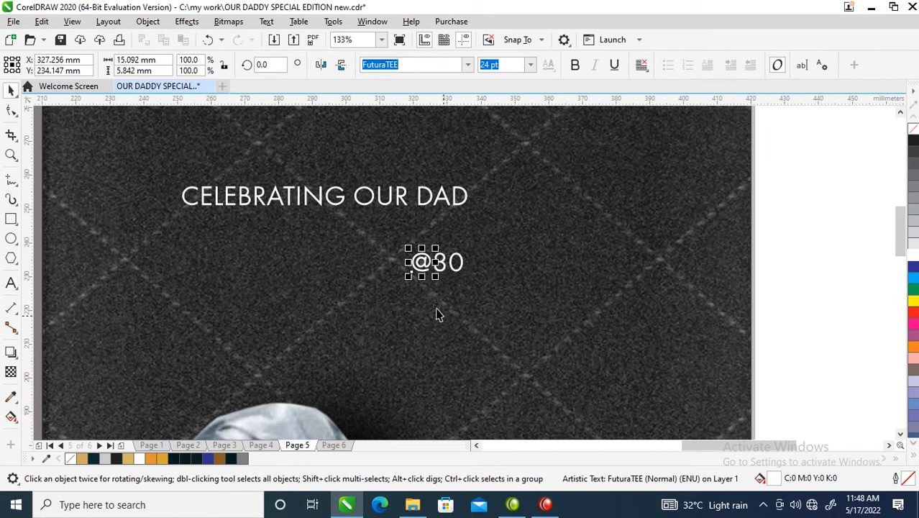
pyautogui.press('z')
pyautogui.moveTo(365, 226); pyautogui.dragTo(548, 348)
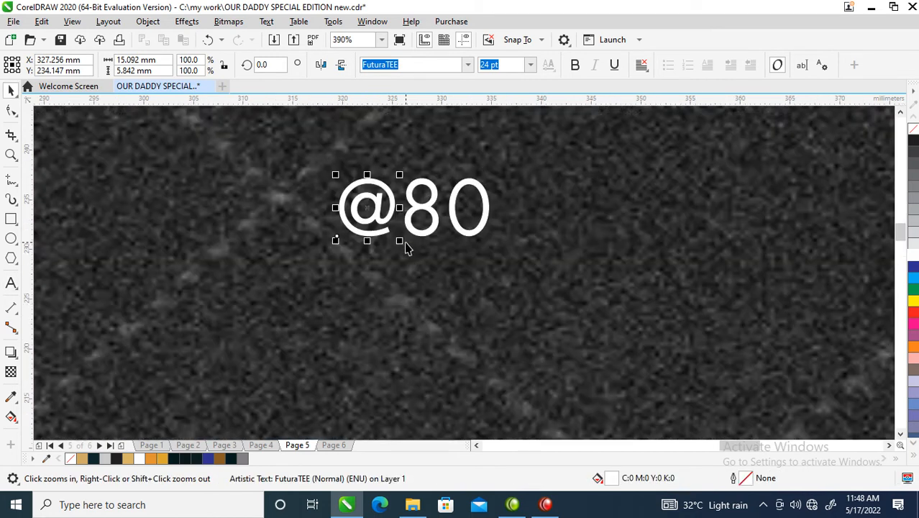
pyautogui.press('space')
pyautogui.click(458, 231)
pyautogui.press('Delete')
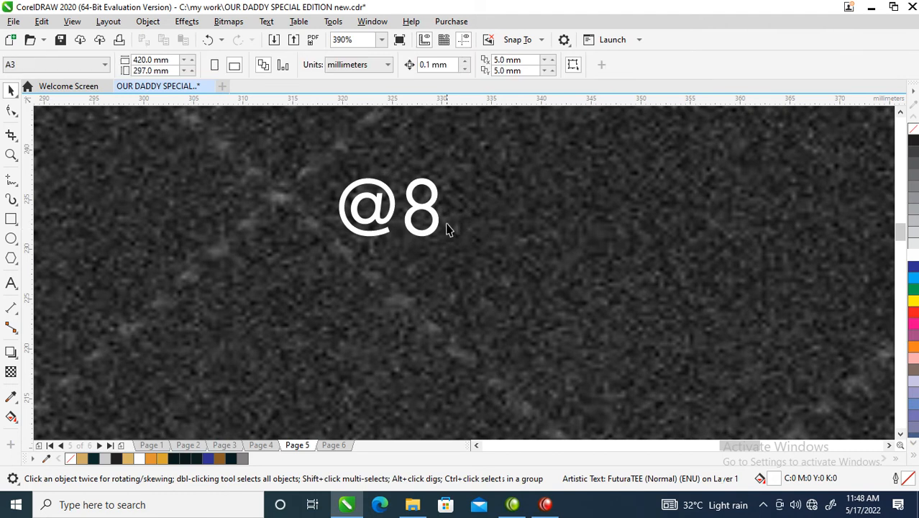
# - Enlarge the "8" beside the "@" to about 15.7 mm wide and 26.7 mm high, roughly 110 pt
pyautogui.click(430, 211)
pyautogui.moveTo(616, 405); pyautogui.dragTo(648, 438)
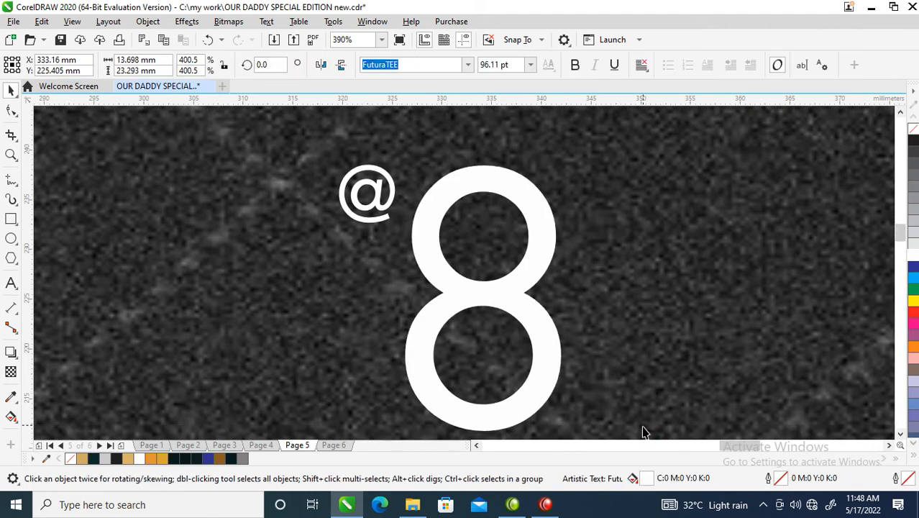
pyautogui.scroll(-2, 565, 332)
pyautogui.press('z')
pyautogui.moveTo(456, 261); pyautogui.dragTo(621, 379)
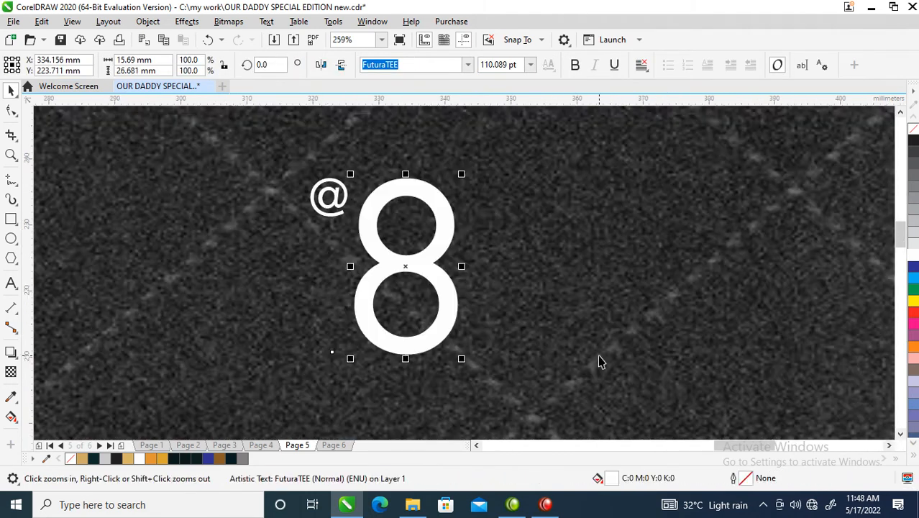
# - Draw a circle about 21.1 mm across beside the "8", add a concentric copy about 16.2 mm across, and combine them into a ring
pyautogui.click(11, 238)
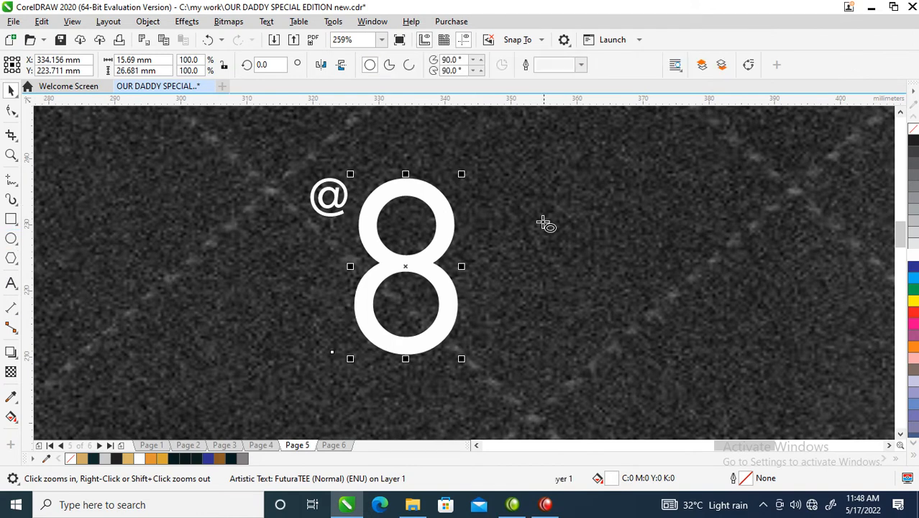
pyautogui.moveTo(415, 205); pyautogui.dragTo(558, 339)
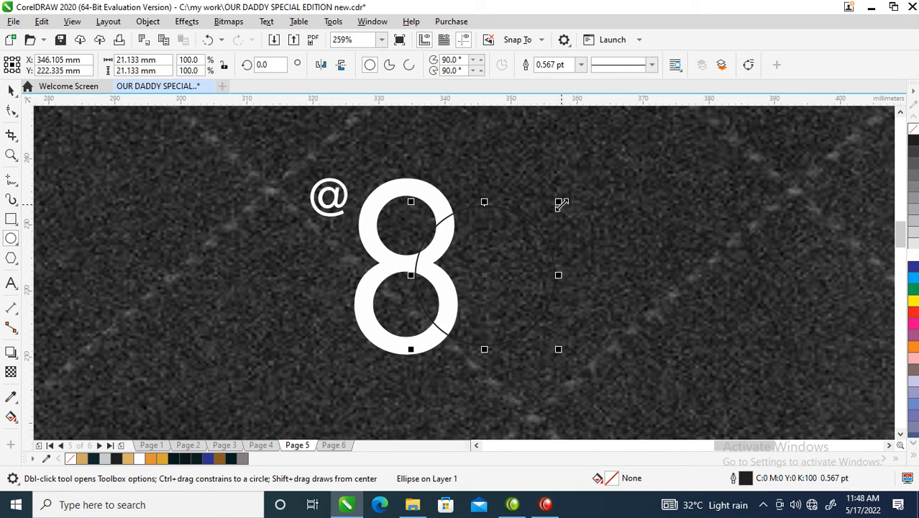
pyautogui.moveTo(556, 208)
pyautogui.mouseDown()
pyautogui.moveTo(539, 219)
pyautogui.moveTo(562, 207)
pyautogui.moveTo(554, 222)
pyautogui.mouseUp()
pyautogui.rightClick(554, 221)
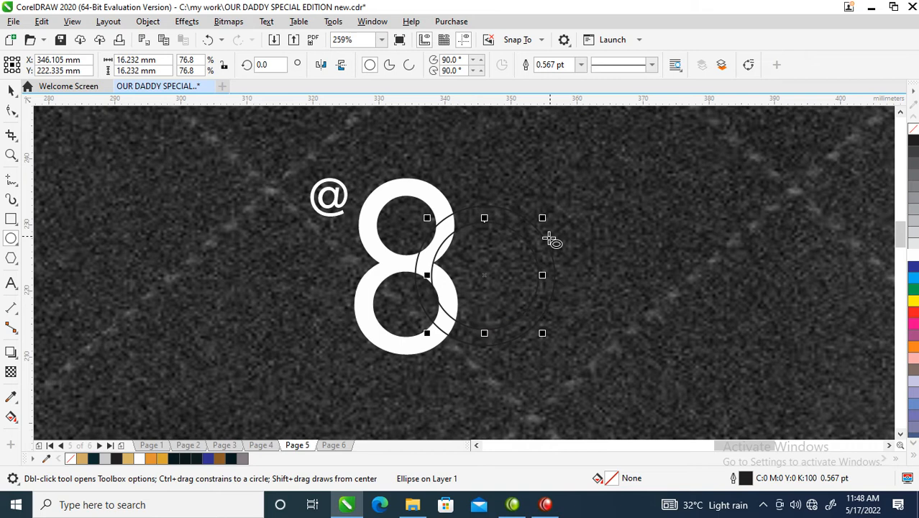
pyautogui.keyDown('shift'); pyautogui.click(515, 218); pyautogui.keyUp('shift')
pyautogui.press('space')
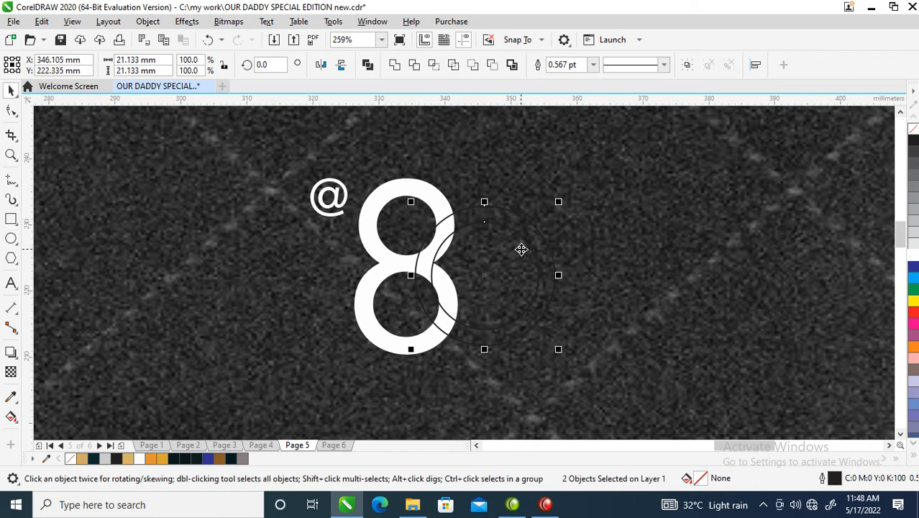
pyautogui.hotkey('ctrl', 'l')
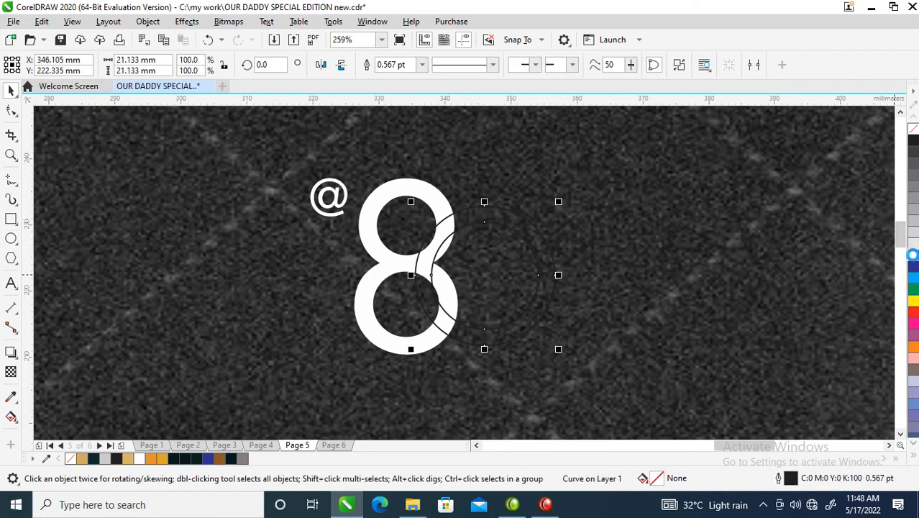
# - Fill the ring white and move it down over the lower loop of the "8", to about X 346.0 mm, Y 216.2 mm
pyautogui.click(914, 258)
pyautogui.moveTo(509, 222); pyautogui.dragTo(509, 267)
pyautogui.scroll(-5, 493, 303)
pyautogui.press('z')
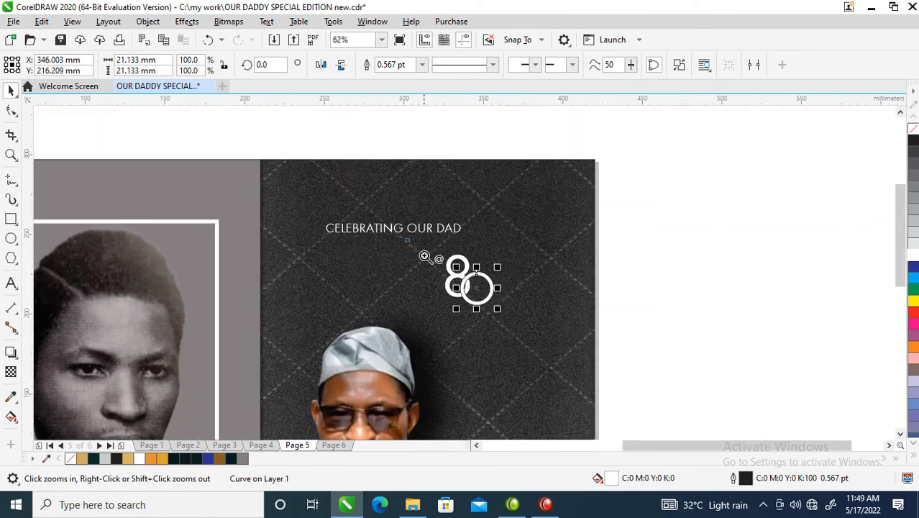
pyautogui.moveTo(406, 238); pyautogui.dragTo(526, 327)
pyautogui.moveTo(619, 399); pyautogui.dragTo(619, 397)
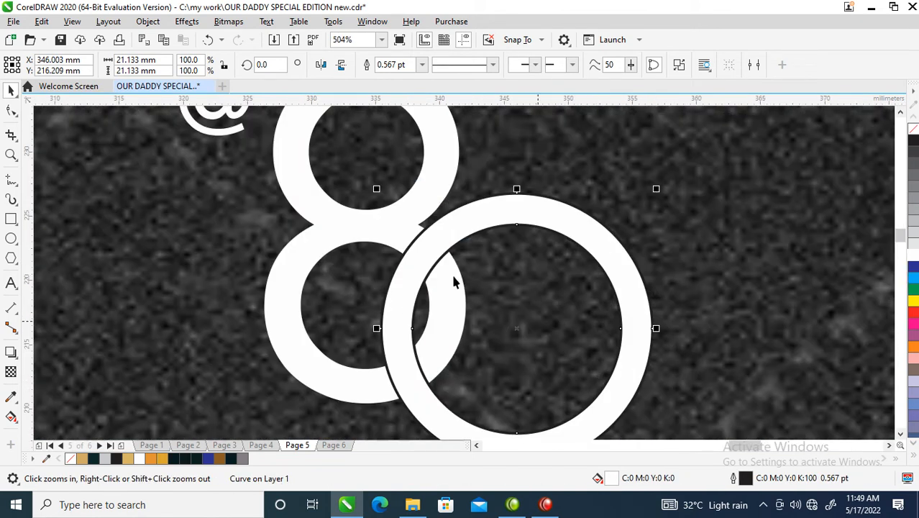
pyautogui.scroll(-4, 204, 168)
pyautogui.moveTo(188, 139); pyautogui.dragTo(434, 270)
# - Draw an unfilled circle about 22.7 mm across around the white ring and centre it on the ring
pyautogui.click(11, 239)
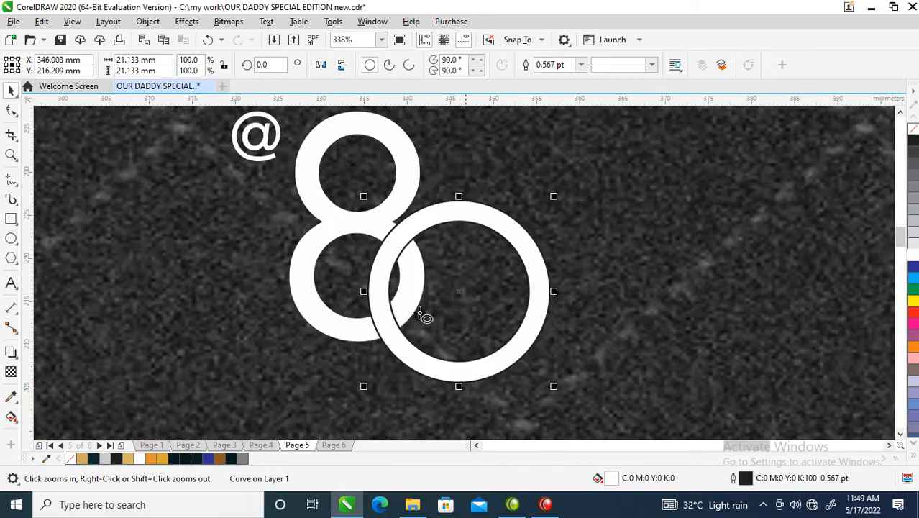
pyautogui.moveTo(364, 205); pyautogui.dragTo(559, 365)
pyautogui.press('space')
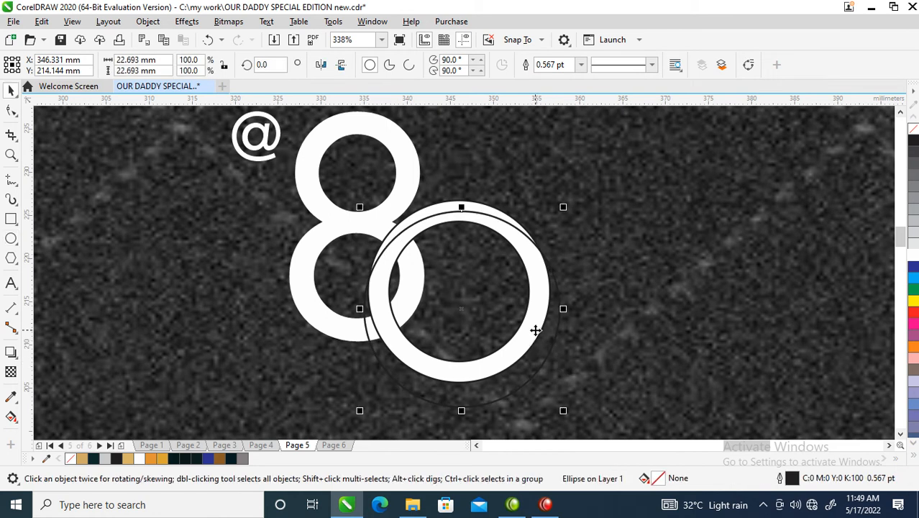
pyautogui.press('Escape')
pyautogui.click(516, 242)
pyautogui.keyDown('shift'); pyautogui.click(474, 203); pyautogui.keyUp('shift')
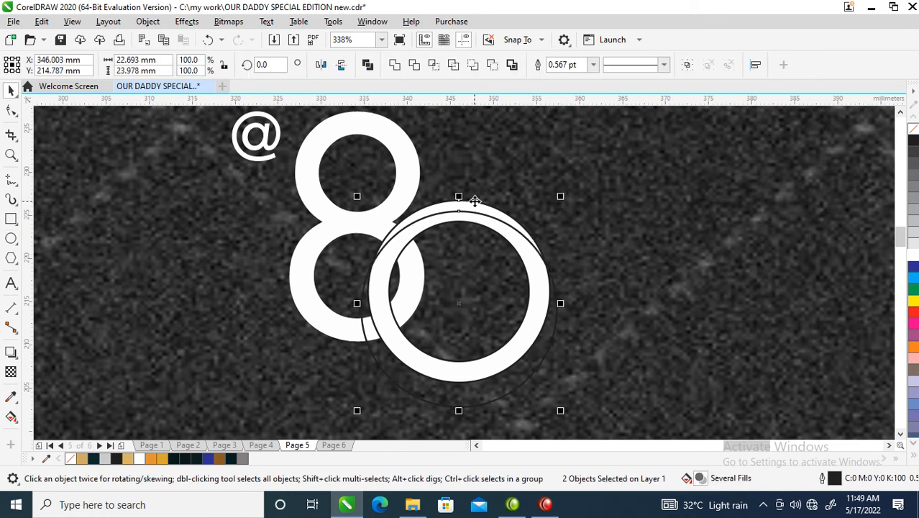
pyautogui.click(517, 155)
pyautogui.click(475, 203)
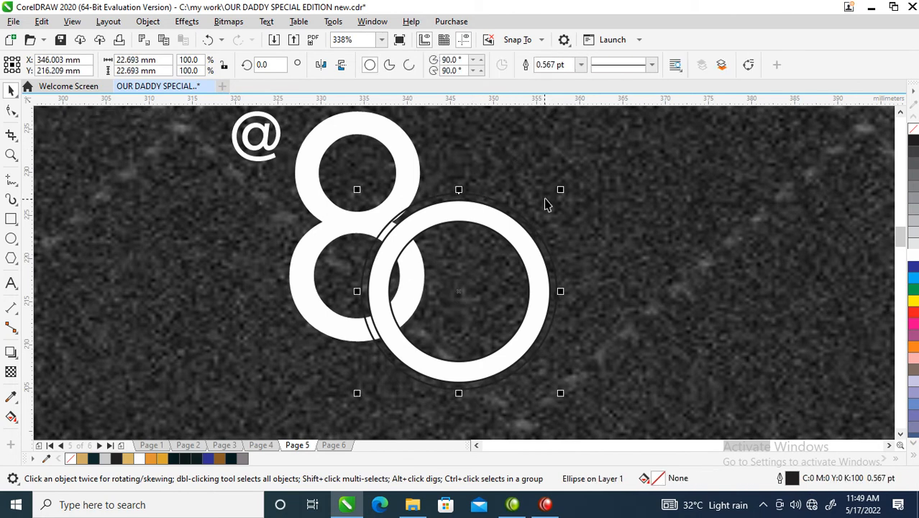
# - Reduce the new circle to about 21.8 mm, add a concentric copy just inside the white ring's hole, and combine both circles
pyautogui.moveTo(562, 189); pyautogui.dragTo(550, 222)
pyautogui.keyDown('shift'); pyautogui.click(458, 203); pyautogui.keyUp('shift')
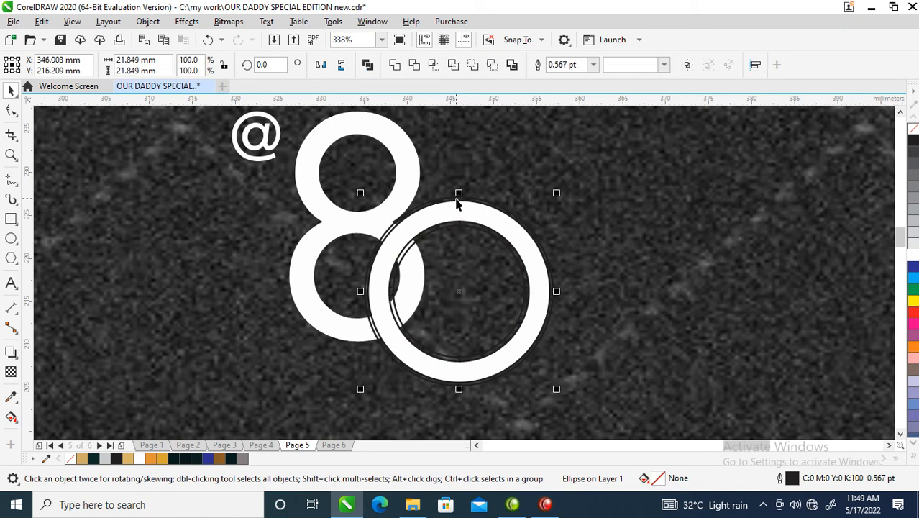
pyautogui.hotkey('ctrl', 'l')
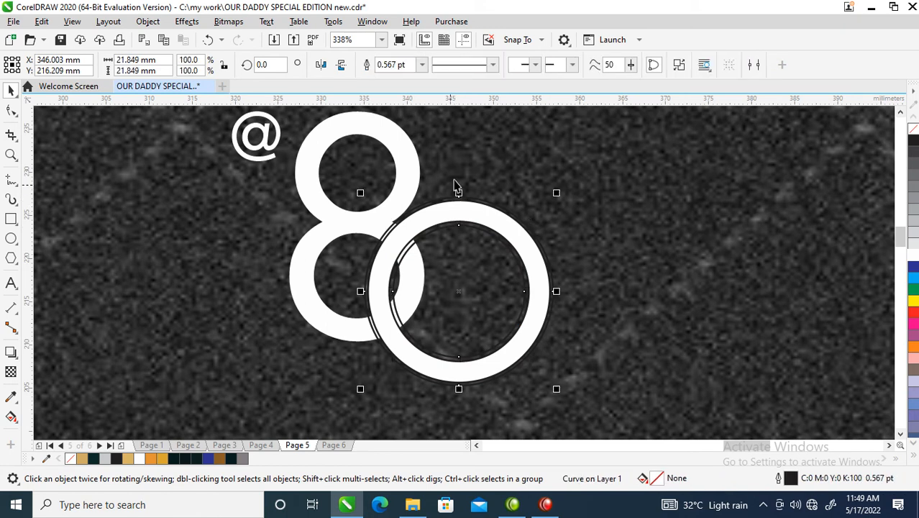
# - Draw a closed Bézier shape about 33.8 × 29.5 mm around the "0" ring, leaving out its upper crossing with the "8"
pyautogui.click(11, 184)
pyautogui.click(50, 210)
pyautogui.click(399, 190)
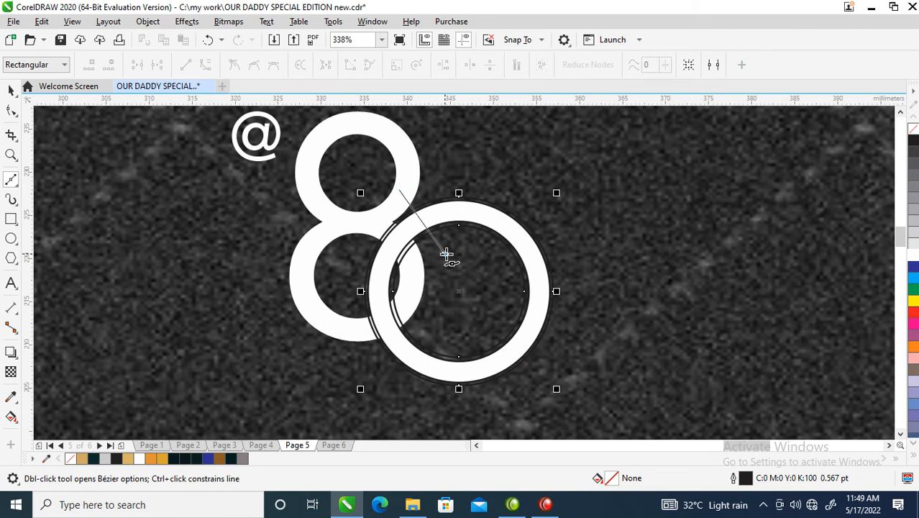
pyautogui.click(446, 255)
pyautogui.click(401, 282)
pyautogui.click(349, 245)
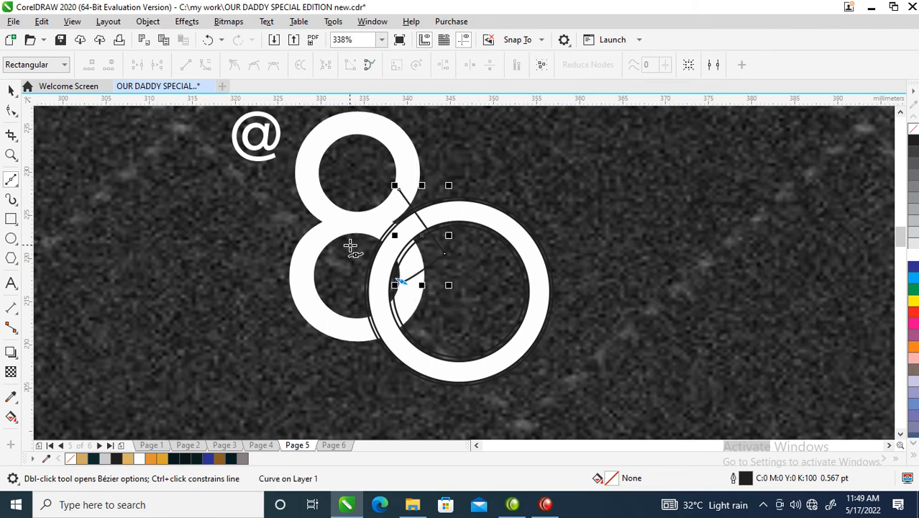
pyautogui.moveTo(362, 377); pyautogui.dragTo(428, 409)
pyautogui.moveTo(622, 359); pyautogui.dragTo(623, 194)
pyautogui.moveTo(548, 179); pyautogui.dragTo(490, 153)
pyautogui.click(399, 190)
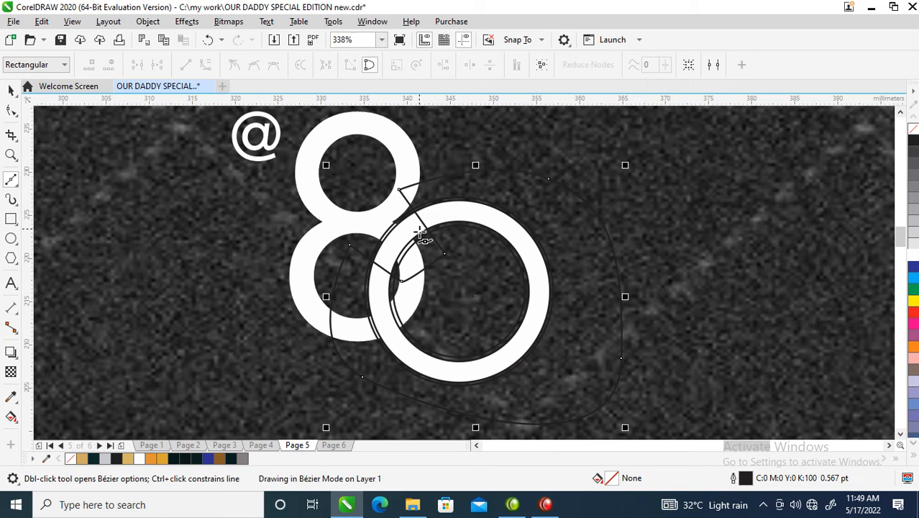
pyautogui.press('space')
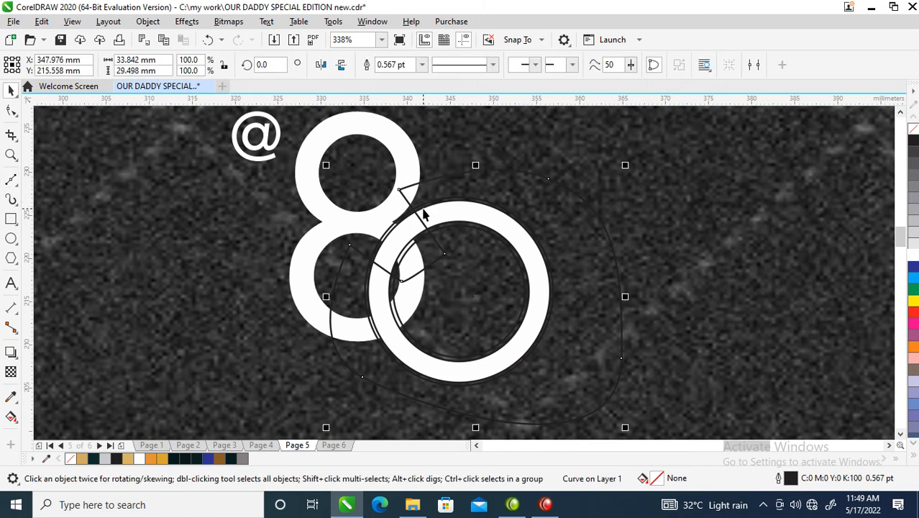
# - Trim the combined outline circles around the "0" with the Bézier shape, and delete the shape
pyautogui.keyDown('shift'); pyautogui.click(423, 208); pyautogui.keyUp('shift')
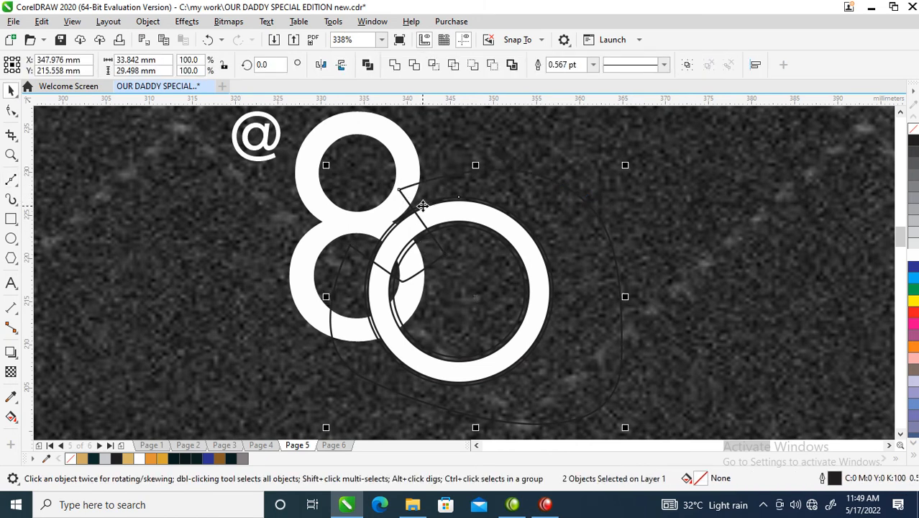
pyautogui.click(414, 64)
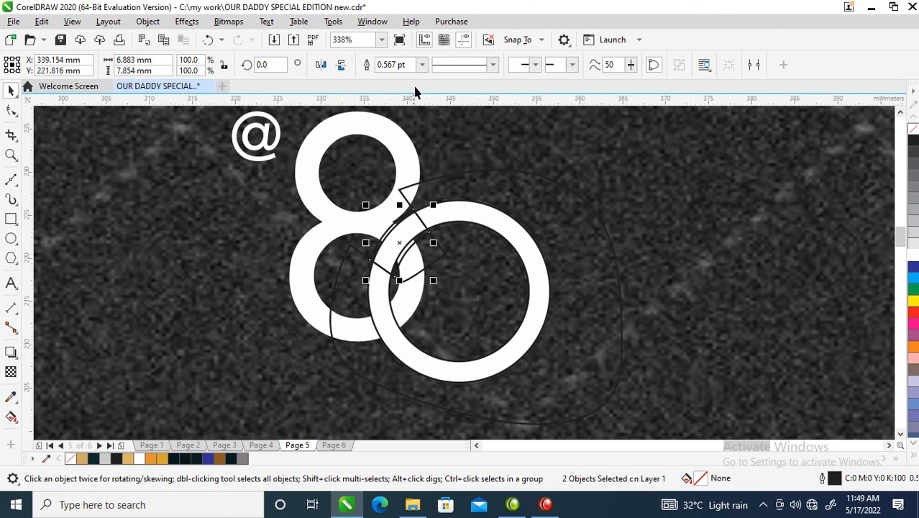
pyautogui.click(447, 182)
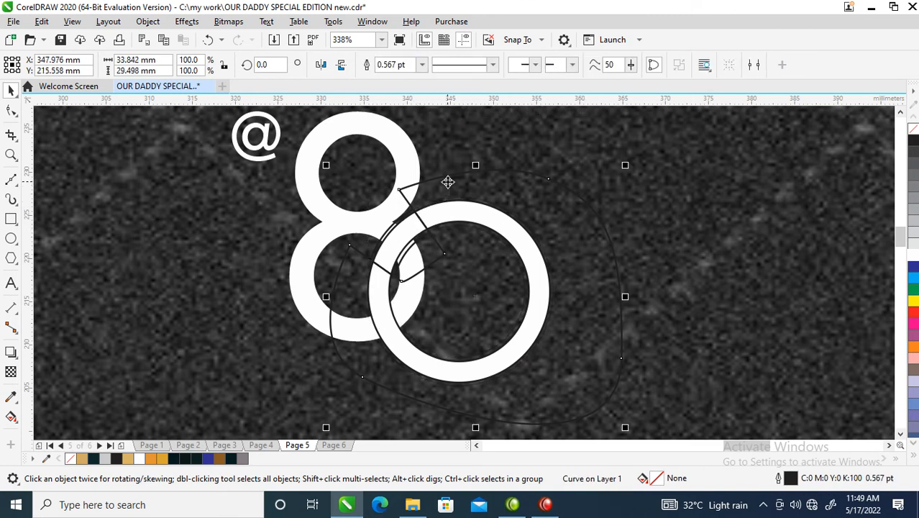
pyautogui.press('Delete')
# - Trim the "8" with the remaining outline segment at the upper crossing, and delete that segment
pyautogui.click(423, 223)
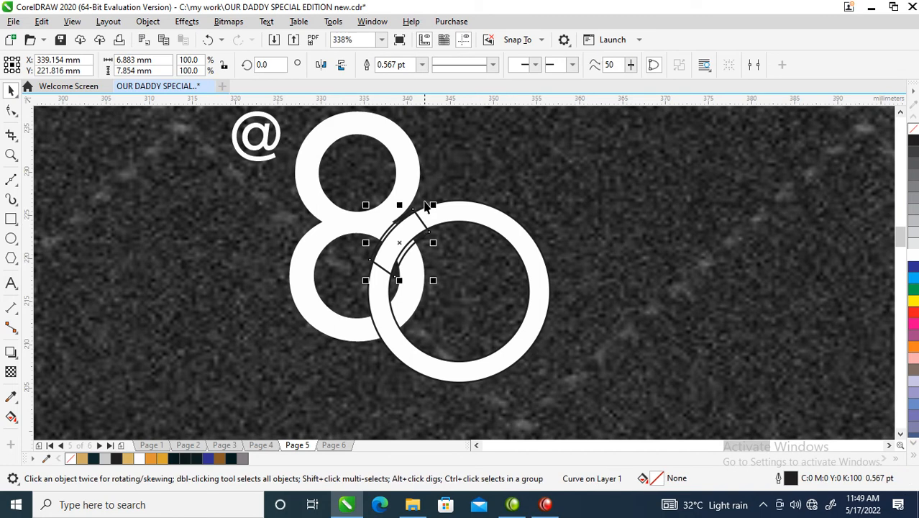
pyautogui.keyDown('shift'); pyautogui.click(407, 177); pyautogui.keyUp('shift')
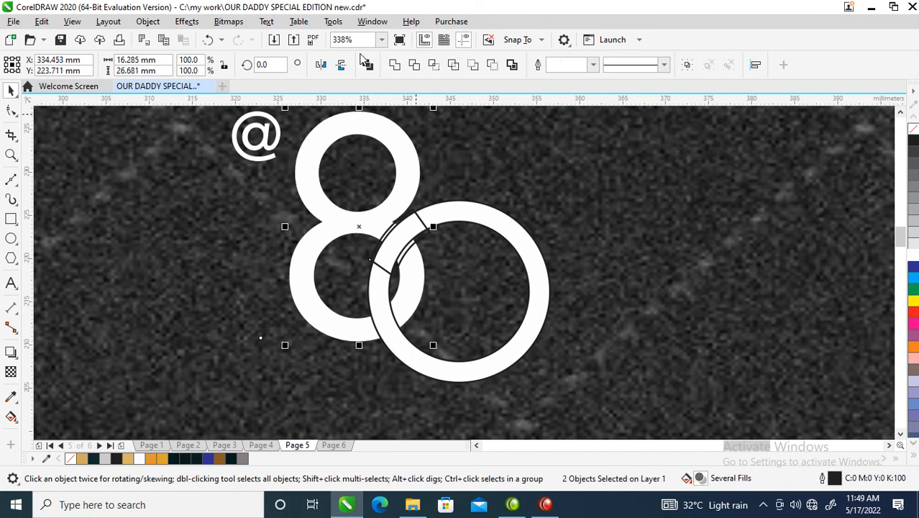
pyautogui.click(415, 66)
pyautogui.click(416, 213)
pyautogui.press('Delete')
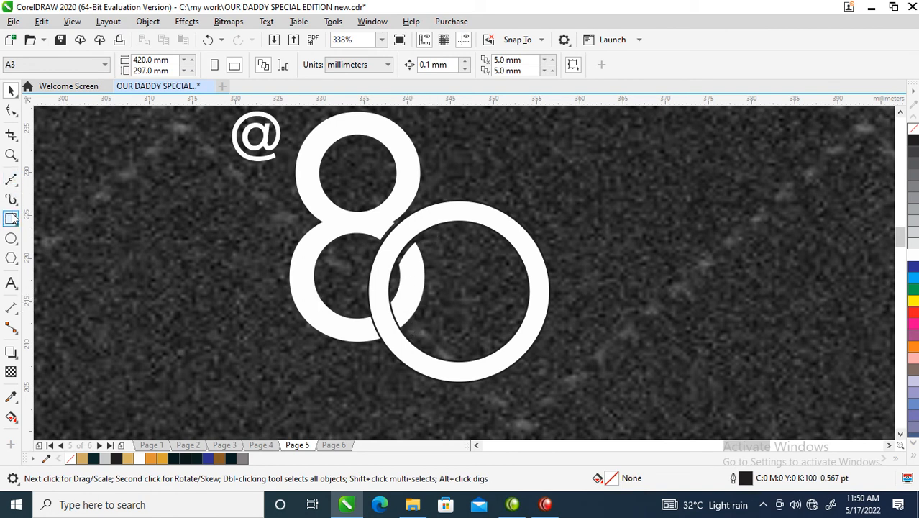
pyautogui.click(13, 239)
pyautogui.moveTo(244, 204); pyautogui.dragTo(425, 355)
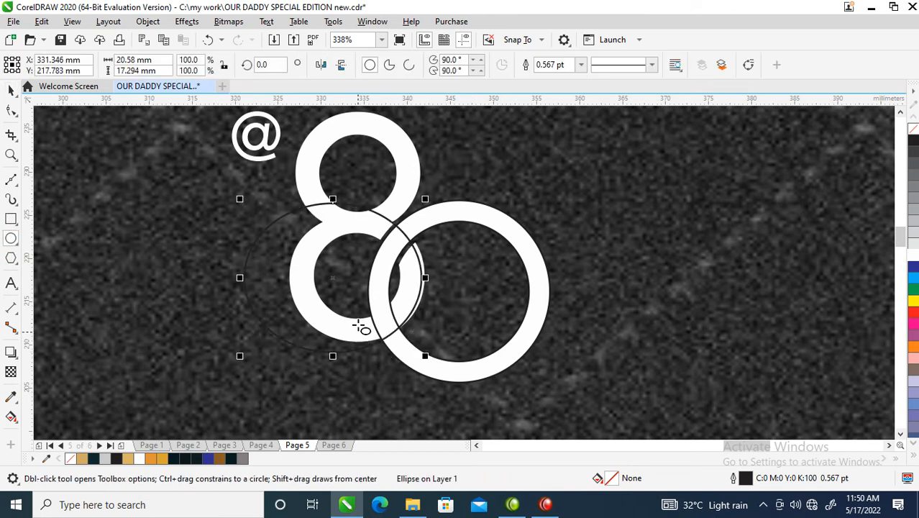
pyautogui.press('space')
pyautogui.press('Delete')
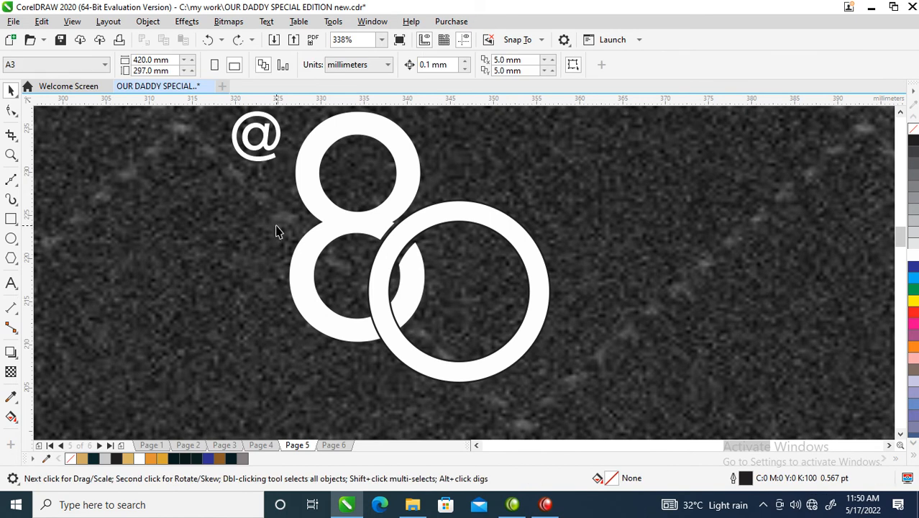
# - Draw a circle about 16.7 mm across around the lower loop of the "8" and centre it on the loop
pyautogui.press('space')
pyautogui.moveTo(277, 213); pyautogui.dragTo(423, 321)
pyautogui.press('space')
pyautogui.moveTo(349, 287)
pyautogui.mouseDown()
pyautogui.moveTo(357, 276)
pyautogui.moveTo(364, 286)
pyautogui.moveTo(359, 280)
pyautogui.mouseUp()
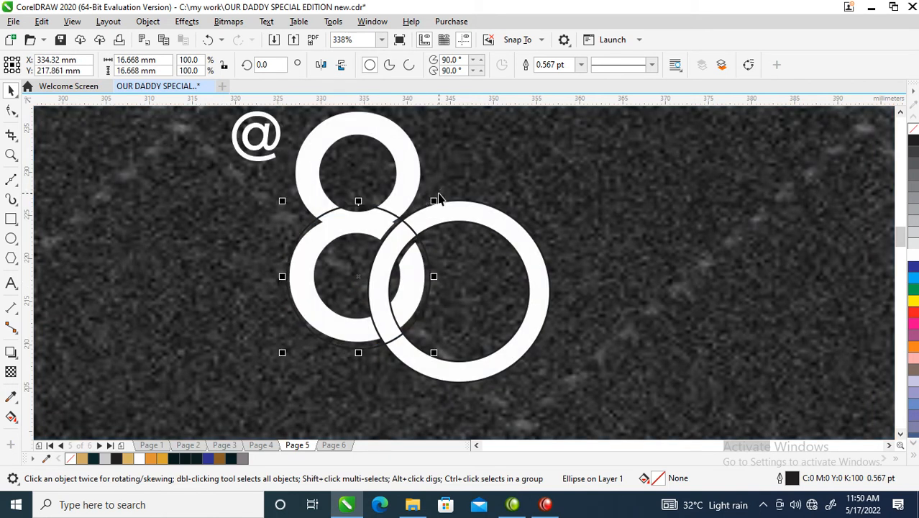
# - Add a concentric copy about 8.5 mm across inside the lower loop's hole and combine both circles
pyautogui.moveTo(437, 198); pyautogui.dragTo(405, 235)
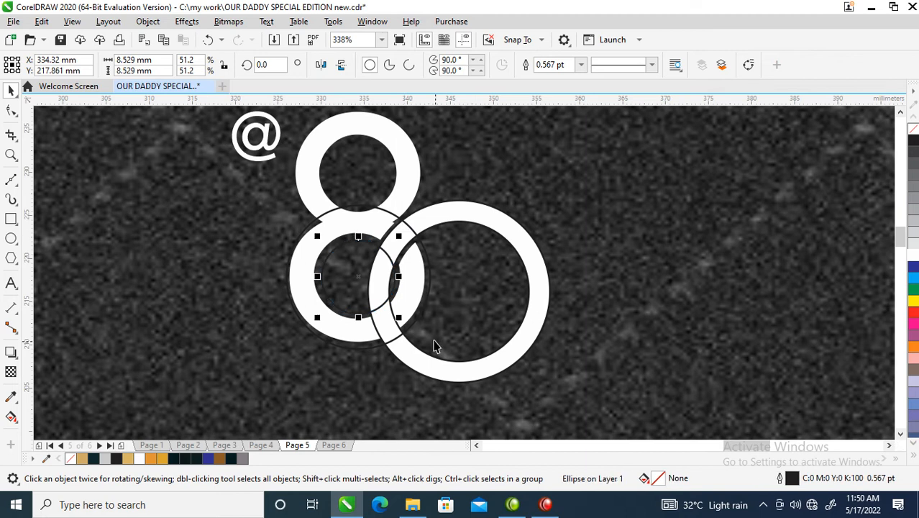
pyautogui.keyDown('shift'); pyautogui.click(415, 323); pyautogui.keyUp('shift')
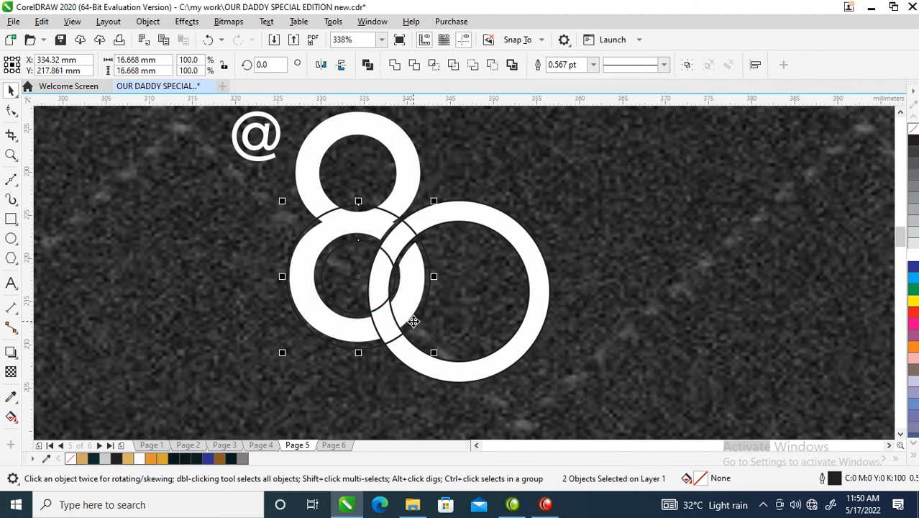
pyautogui.hotkey('ctrl', 'l')
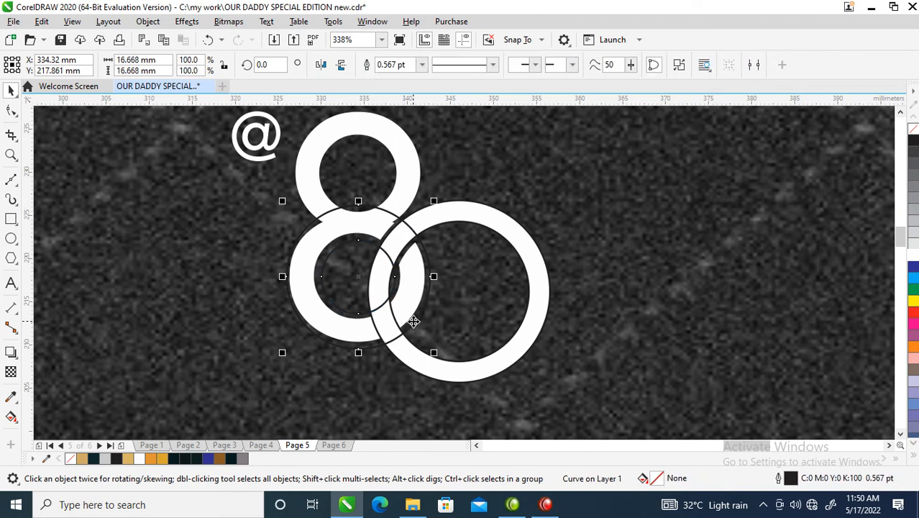
pyautogui.click(11, 181)
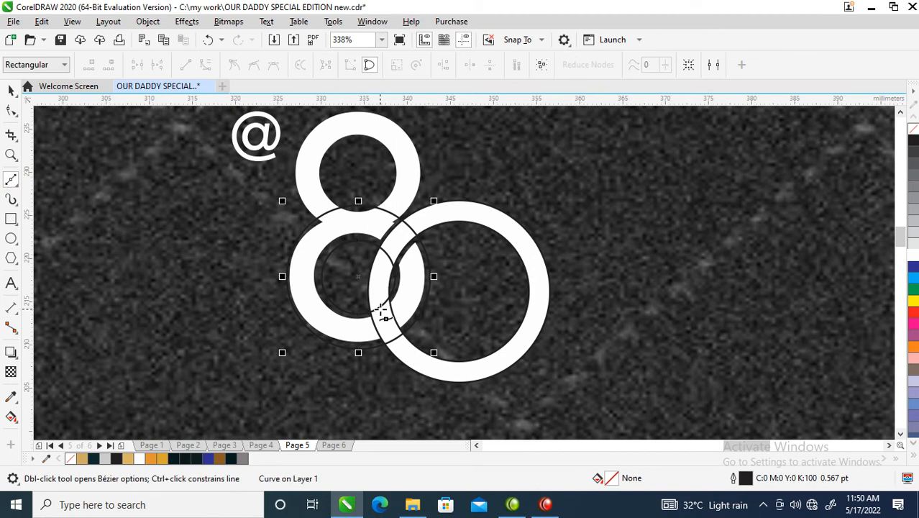
pyautogui.click(350, 288)
pyautogui.click(367, 360)
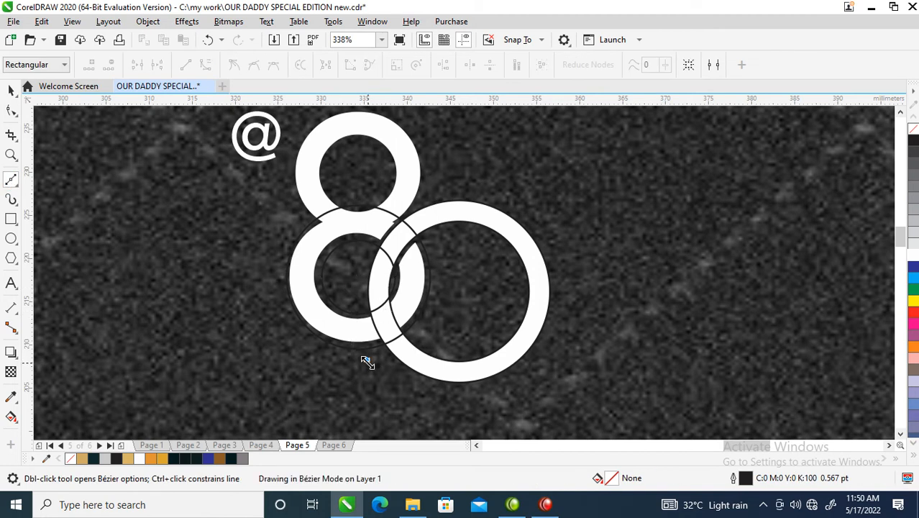
pyautogui.click(446, 345)
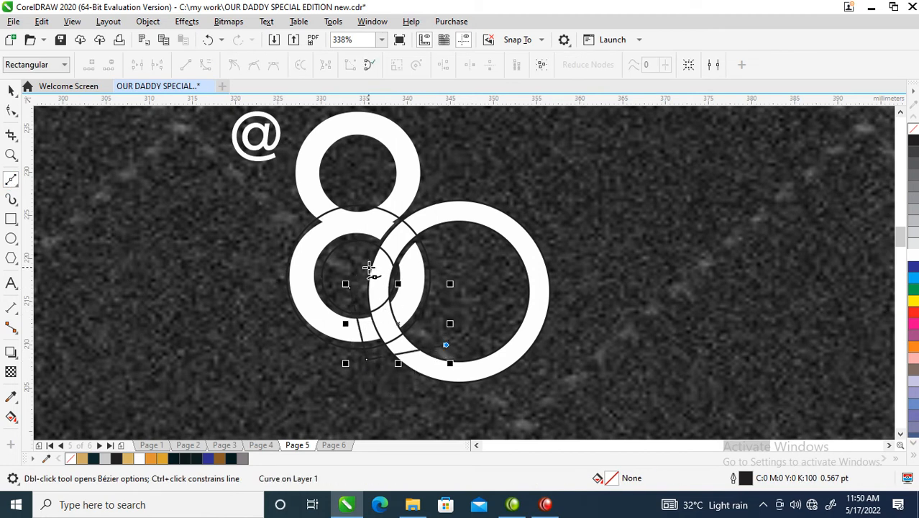
pyautogui.click(372, 269)
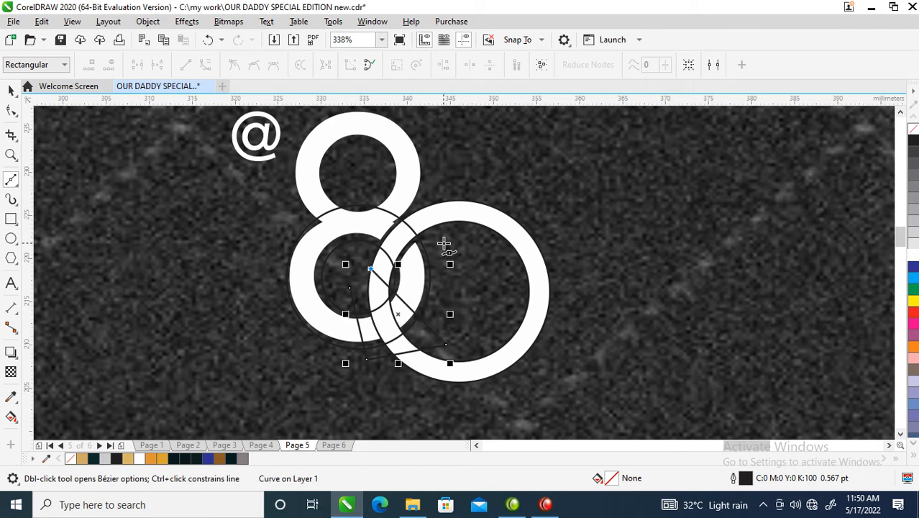
pyautogui.press('space')
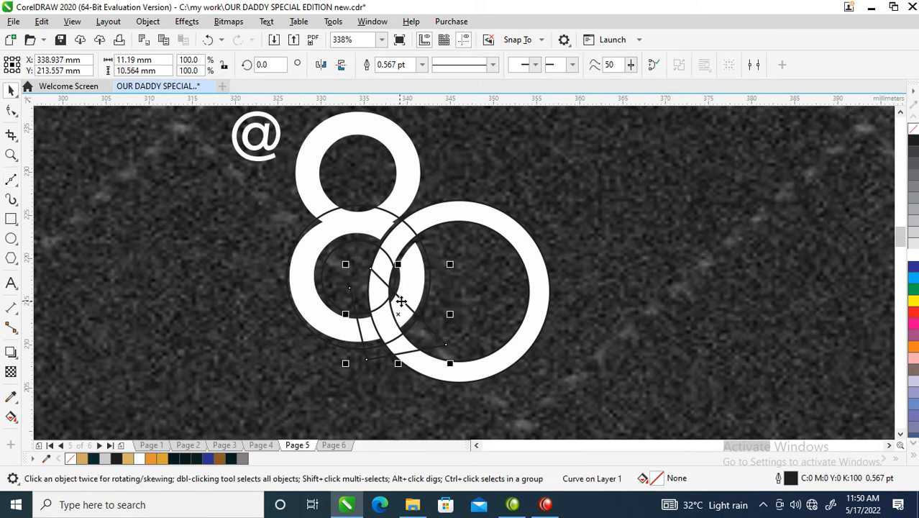
pyautogui.press('Delete')
# - Draw a Bézier shape about 29.6 × 27.8 mm around the "8", leaving out the lower crossing with the "0" ring
pyautogui.press('space')
pyautogui.click(345, 296)
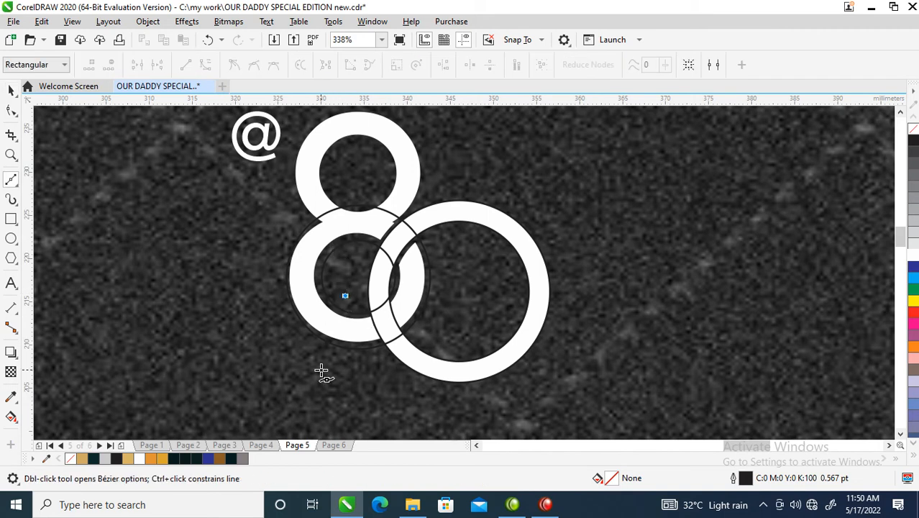
pyautogui.click(382, 270)
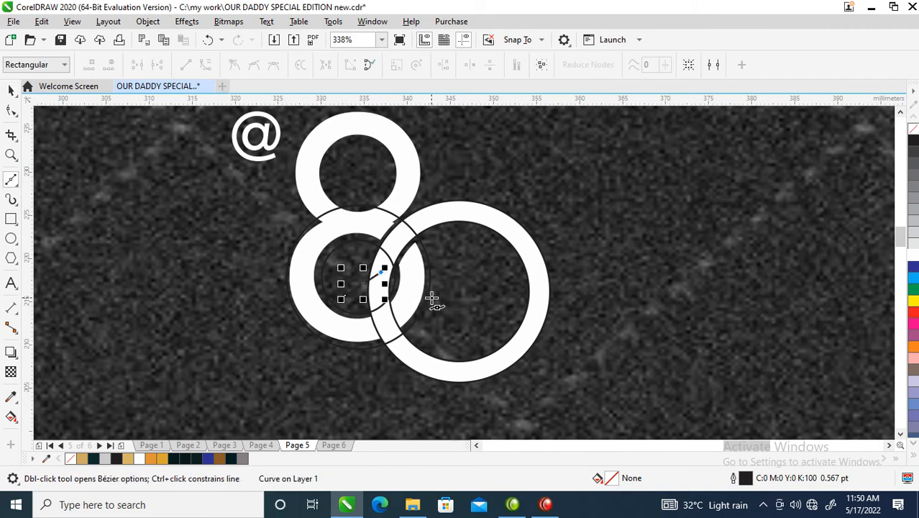
pyautogui.click(466, 296)
pyautogui.moveTo(389, 175); pyautogui.dragTo(283, 177)
pyautogui.moveTo(215, 220); pyautogui.dragTo(208, 363)
pyautogui.moveTo(346, 387); pyautogui.dragTo(372, 379)
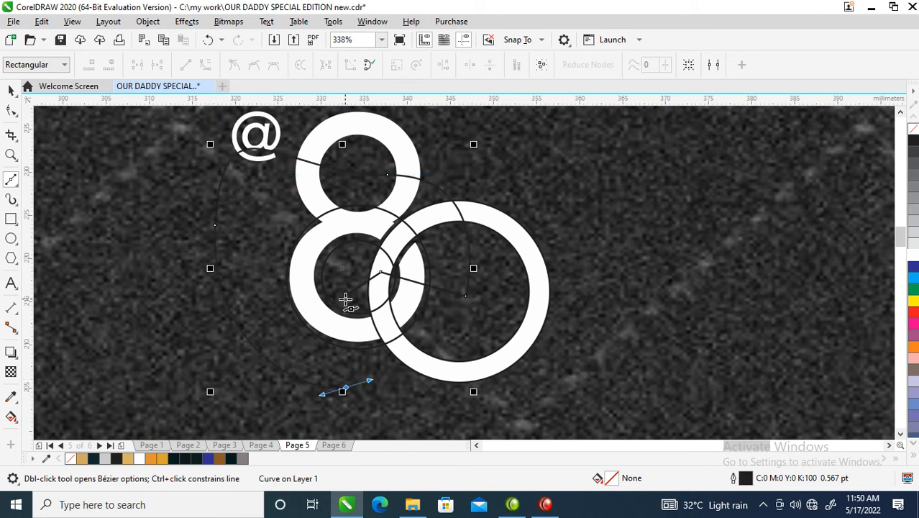
pyautogui.click(345, 298)
pyautogui.press('space')
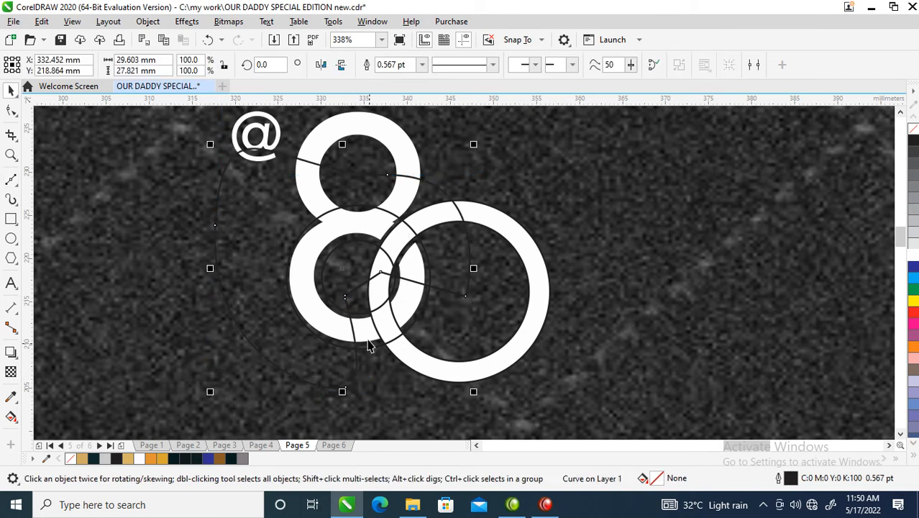
# - Try to close the Bézier curve at its start point and fill it white
pyautogui.press('space')
pyautogui.click(344, 296)
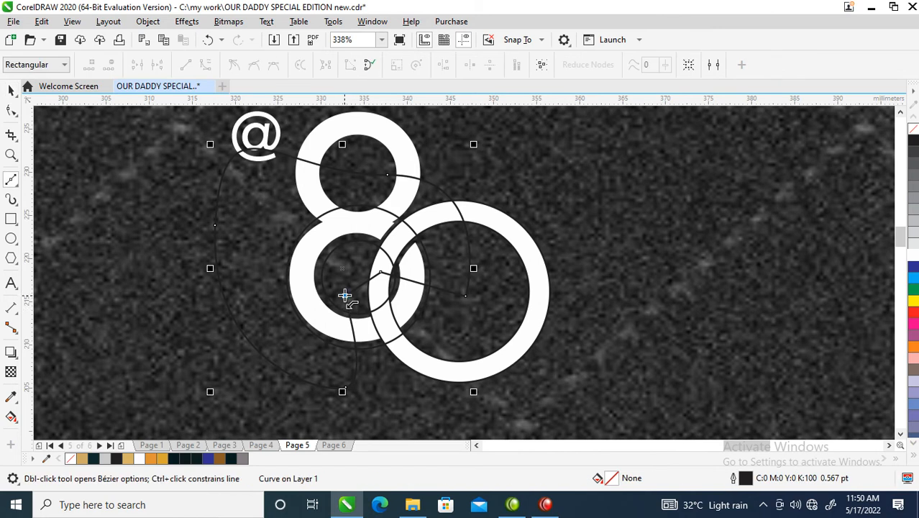
pyautogui.click(344, 299)
pyautogui.press('space')
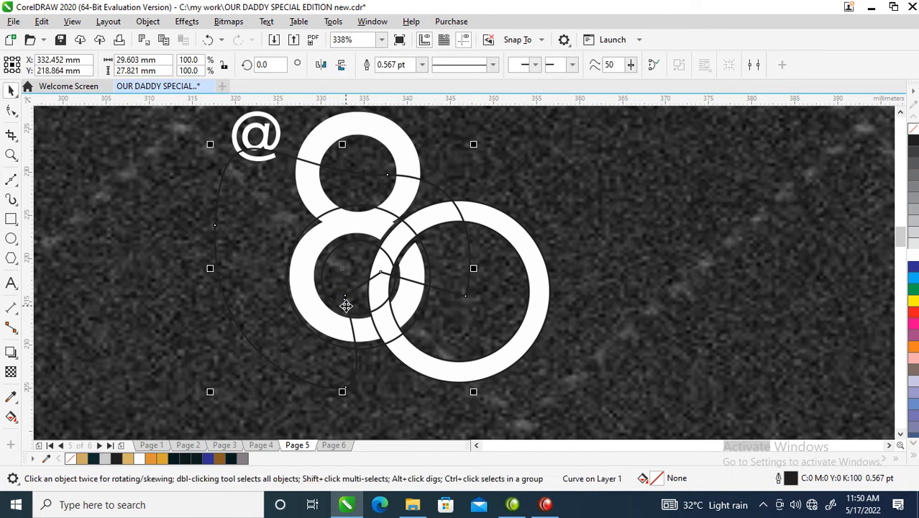
pyautogui.click(913, 255)
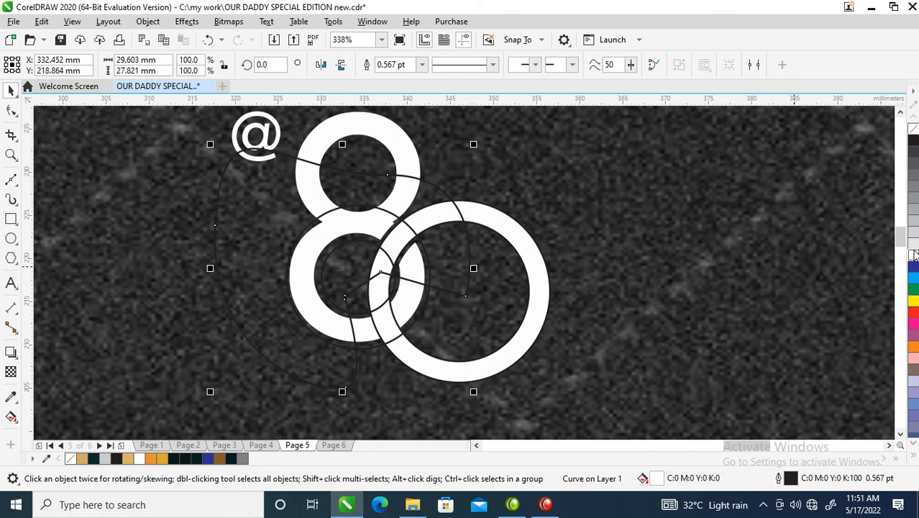
# - Join the two open end nodes of the Bézier curve inside the lower loop to close the shape
pyautogui.press('F2')
pyautogui.moveTo(300, 277); pyautogui.dragTo(432, 366)
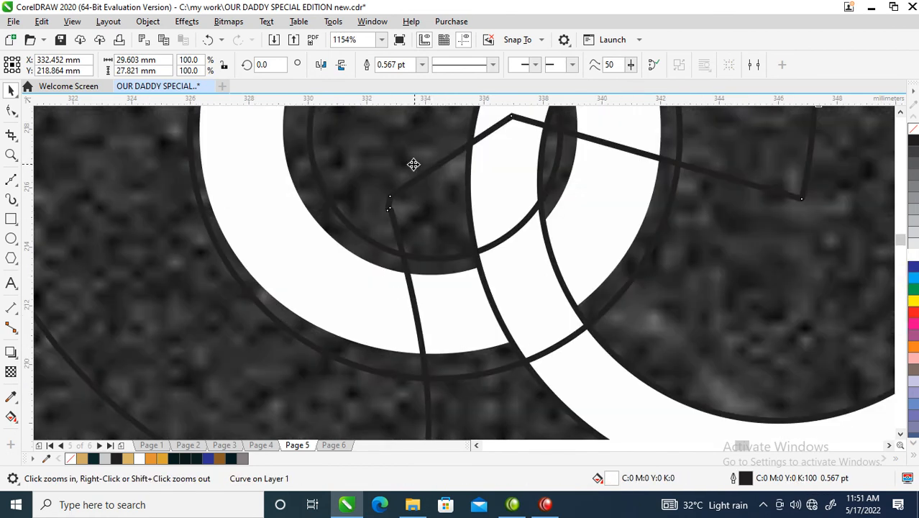
pyautogui.press('F5')
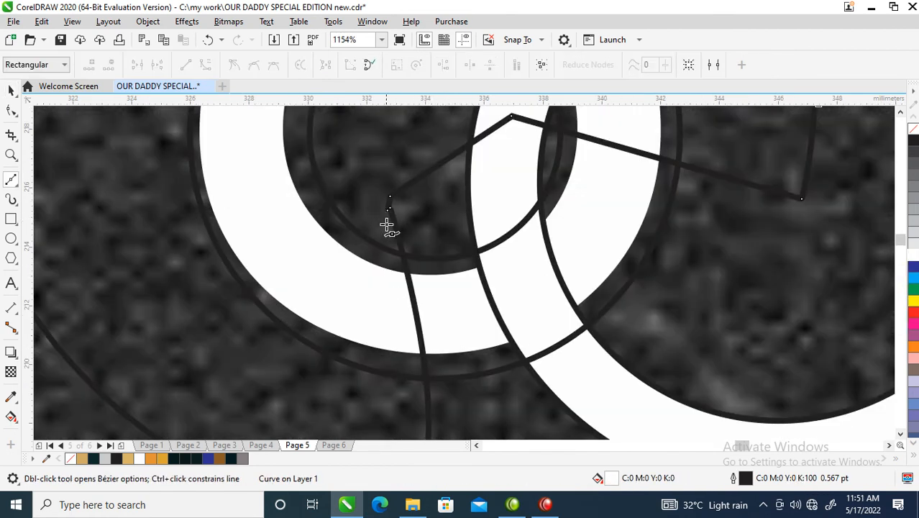
pyautogui.scroll(-1, 377, 238)
pyautogui.moveTo(344, 186); pyautogui.dragTo(414, 261)
pyautogui.press('Escape')
pyautogui.press('space')
pyautogui.press('F2')
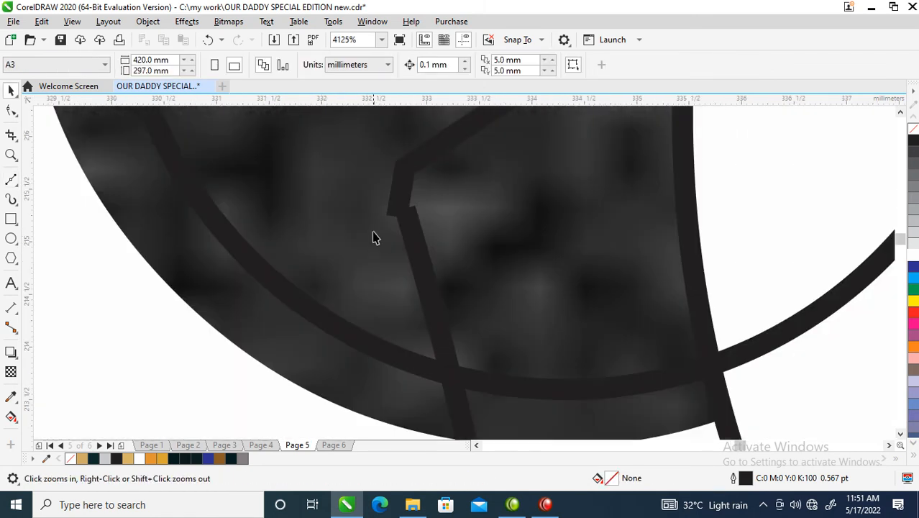
pyautogui.doubleClick(400, 198)
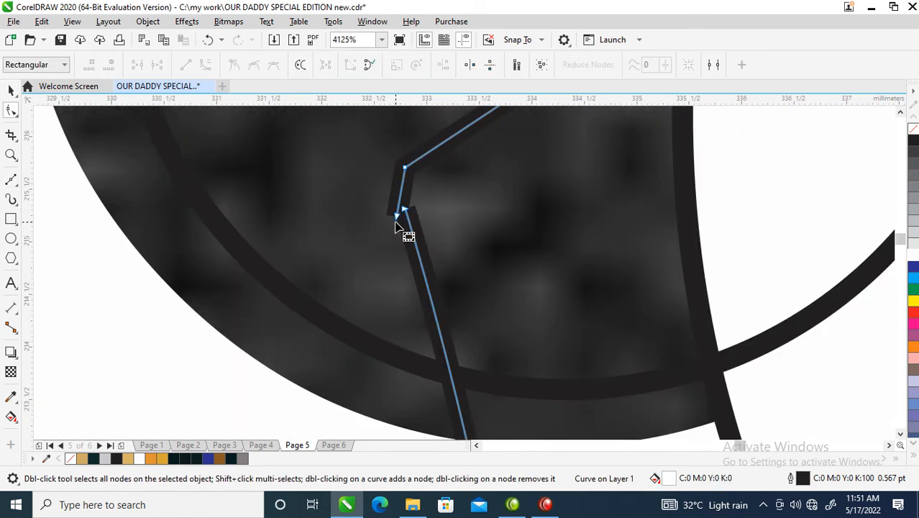
pyautogui.moveTo(396, 217); pyautogui.dragTo(405, 210)
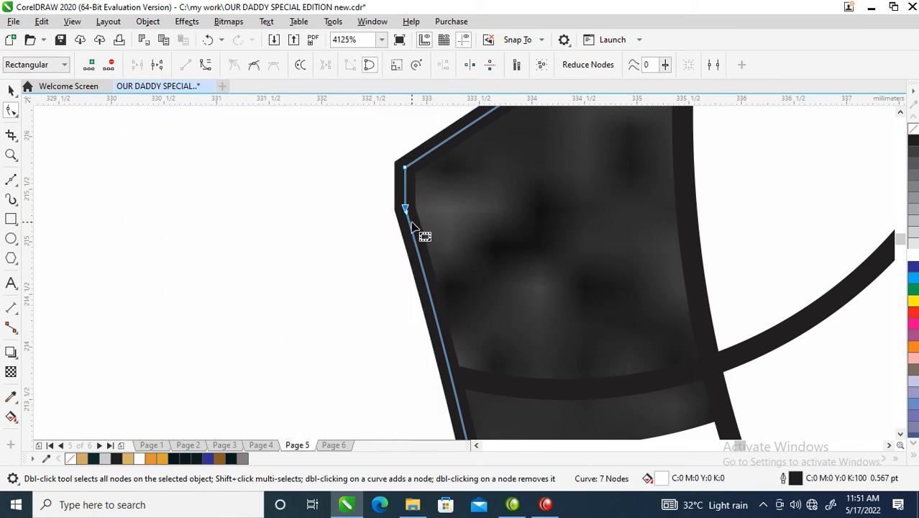
pyautogui.press('space')
# - Trim the ring outline around the lower loop with the white Bézier shape and delete that shape, leaving only the lower crossing segment
pyautogui.scroll(-3, 586, 300)
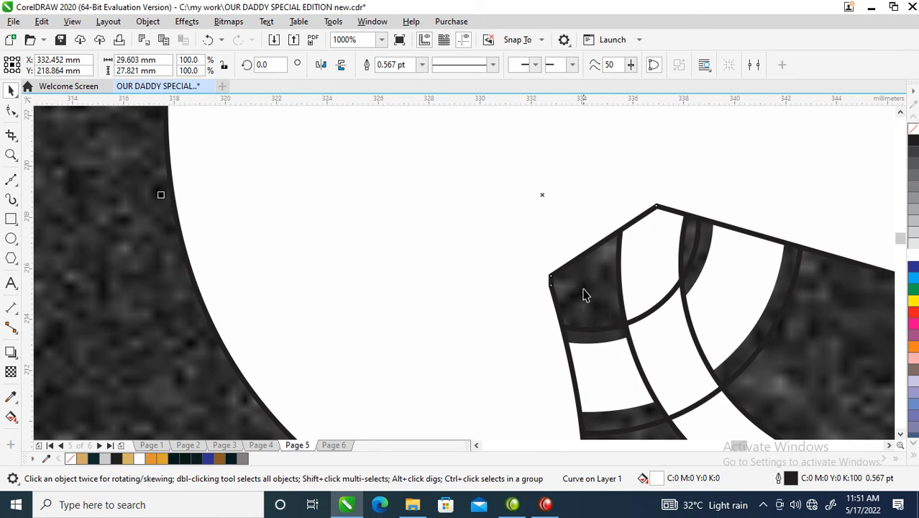
pyautogui.keyDown('shift'); pyautogui.click(612, 334); pyautogui.keyUp('shift')
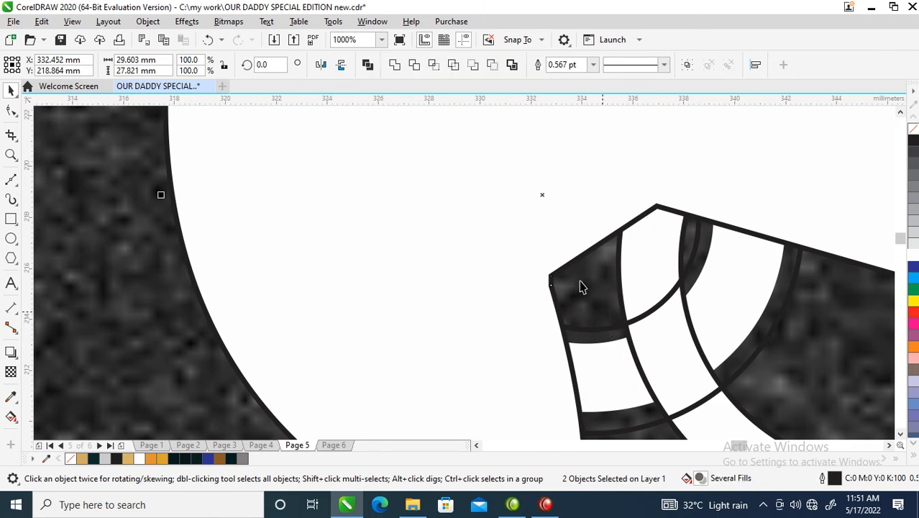
pyautogui.click(416, 66)
pyautogui.click(508, 205)
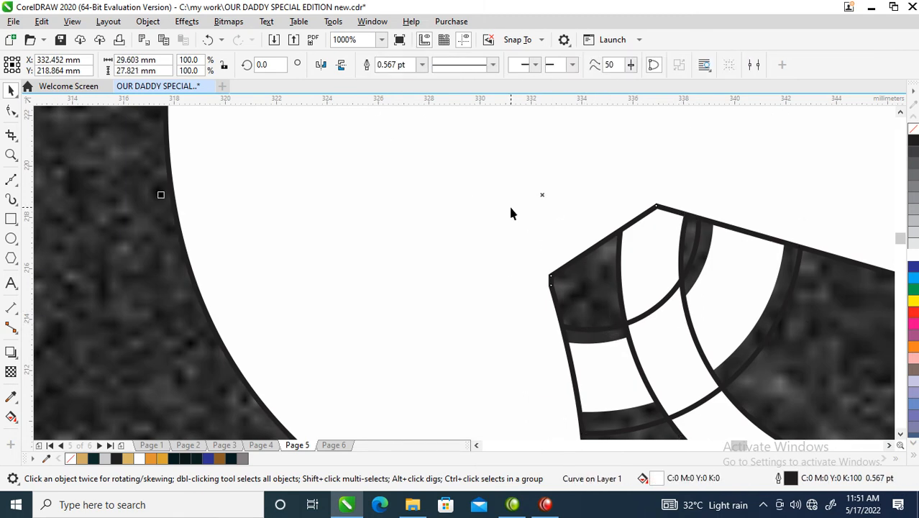
pyautogui.press('Delete')
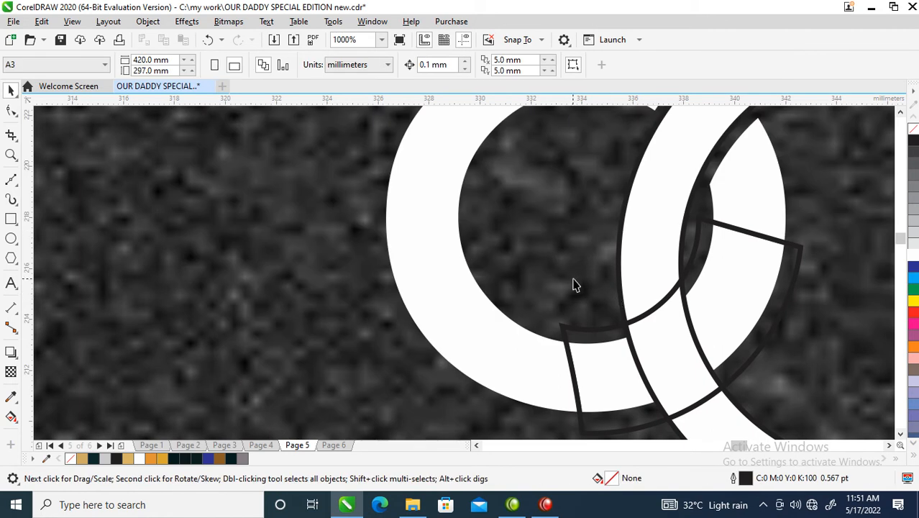
# - Trim the "0" ring with the outlined arc segment at the lower crossing and delete the segment
pyautogui.scroll(-2, 578, 286)
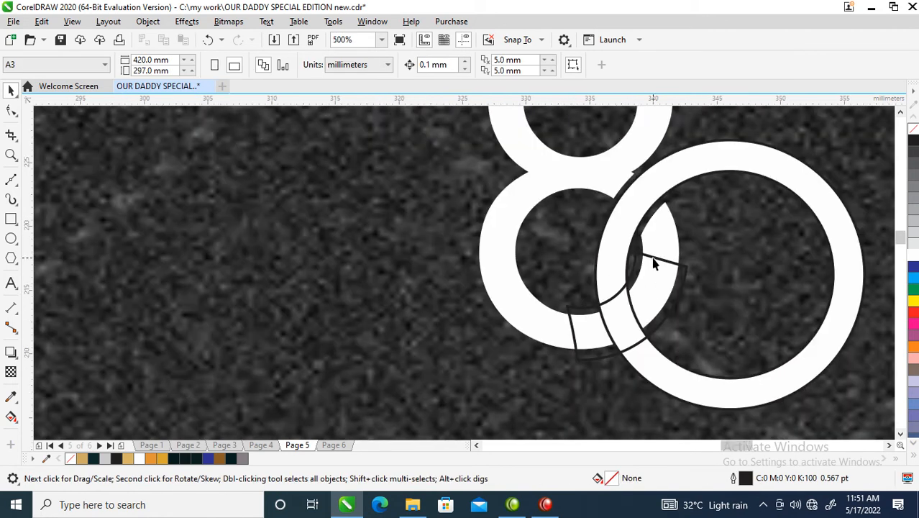
pyautogui.click(653, 260)
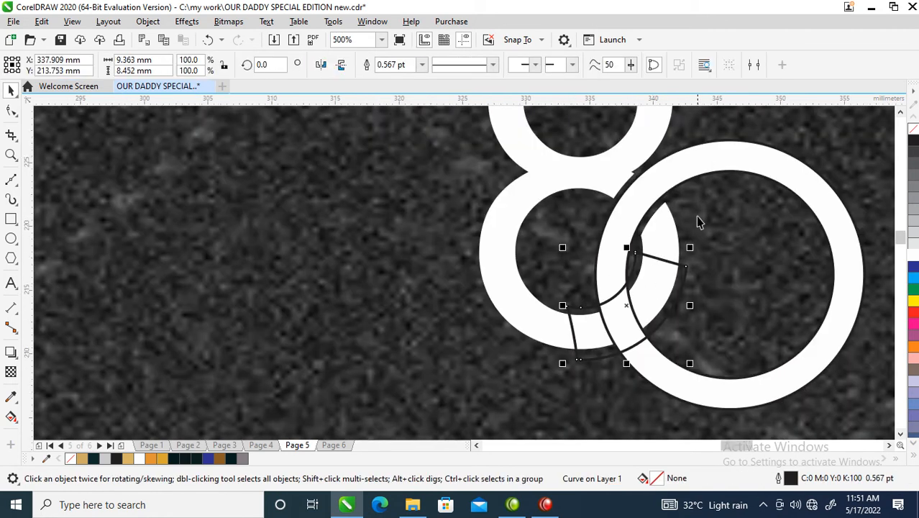
pyautogui.keyDown('shift'); pyautogui.click(707, 165); pyautogui.keyUp('shift')
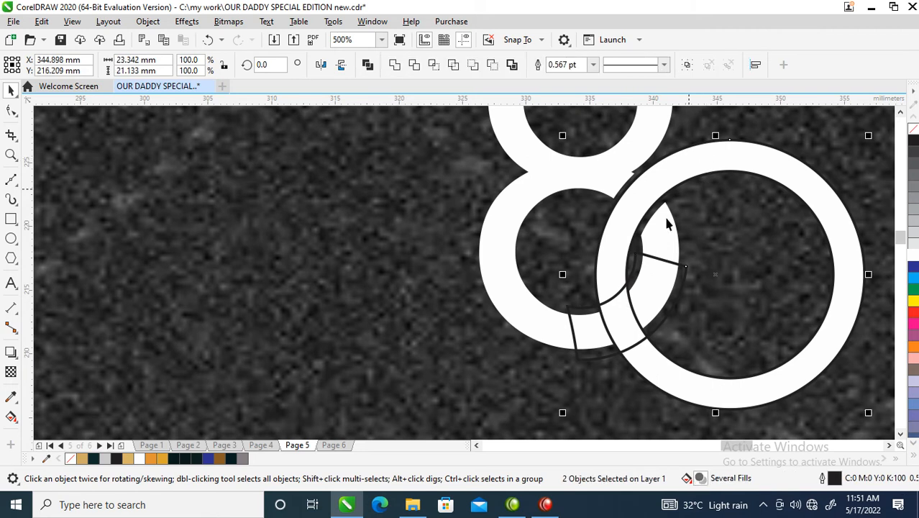
pyautogui.click(415, 65)
pyautogui.click(675, 310)
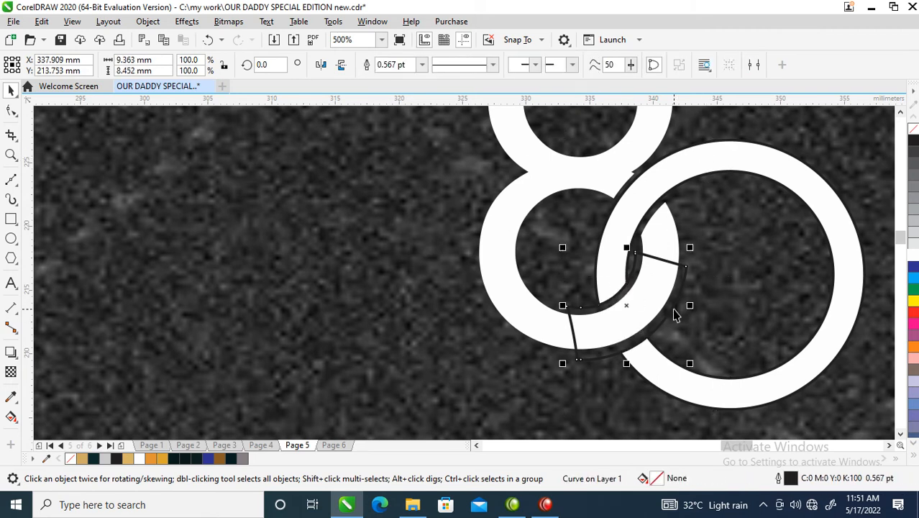
pyautogui.press('Delete')
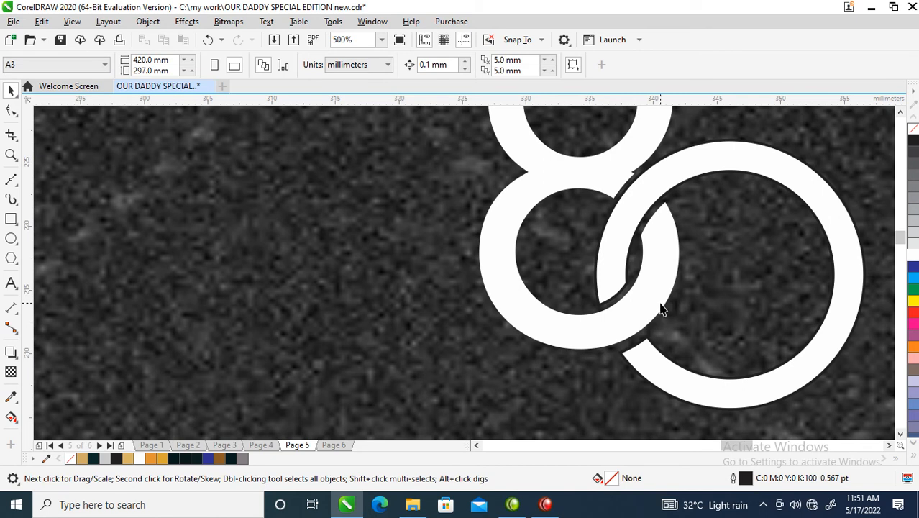
# - Remove the outlines from the "8" and the "0" and enlarge both together to about 66 × 69 mm
pyautogui.scroll(-3, 663, 309)
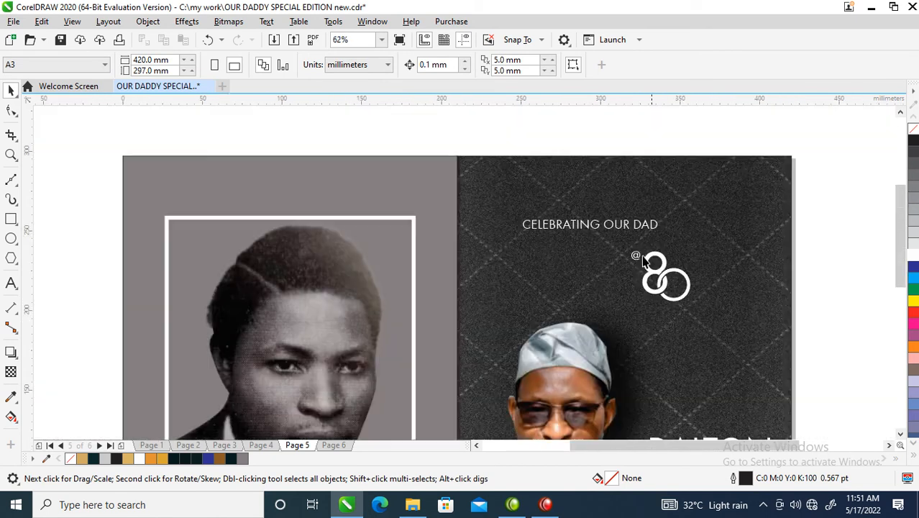
pyautogui.scroll(-2, 608, 262)
pyautogui.press('z')
pyautogui.moveTo(426, 189); pyautogui.dragTo(780, 400)
pyautogui.click(540, 238)
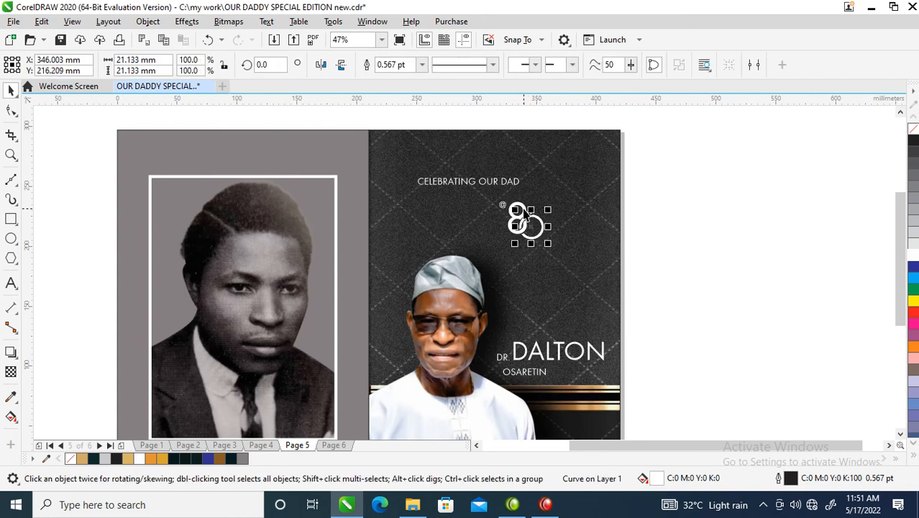
pyautogui.keyDown('shift'); pyautogui.click(522, 208); pyautogui.keyUp('shift')
pyautogui.rightClick(912, 129)
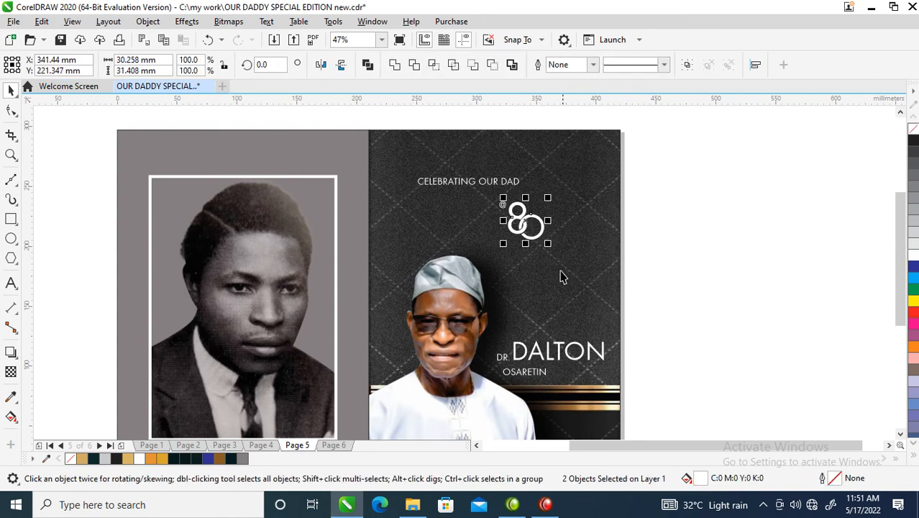
pyautogui.moveTo(546, 243); pyautogui.dragTo(576, 303)
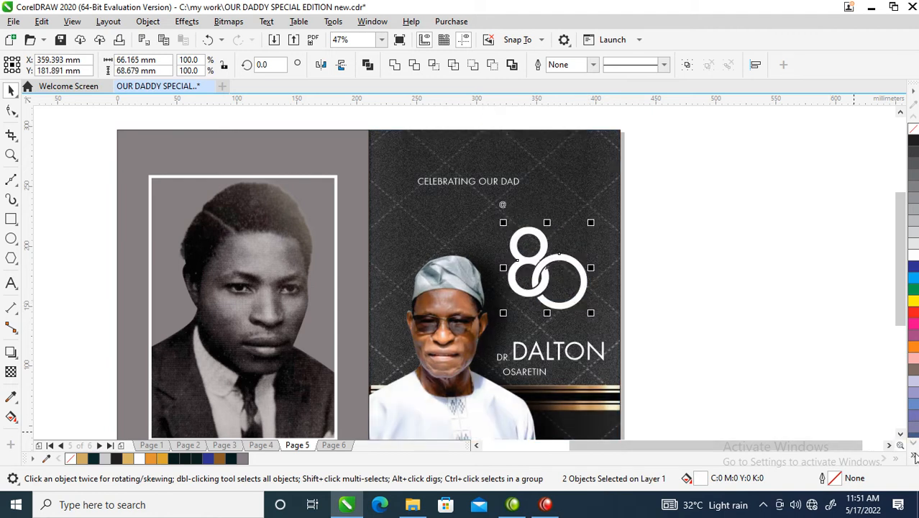
# - Import 6545.eps from the luxury-golden-flat-badges-set folder in Downloads as editable, with text kept as text
pyautogui.click(412, 504)
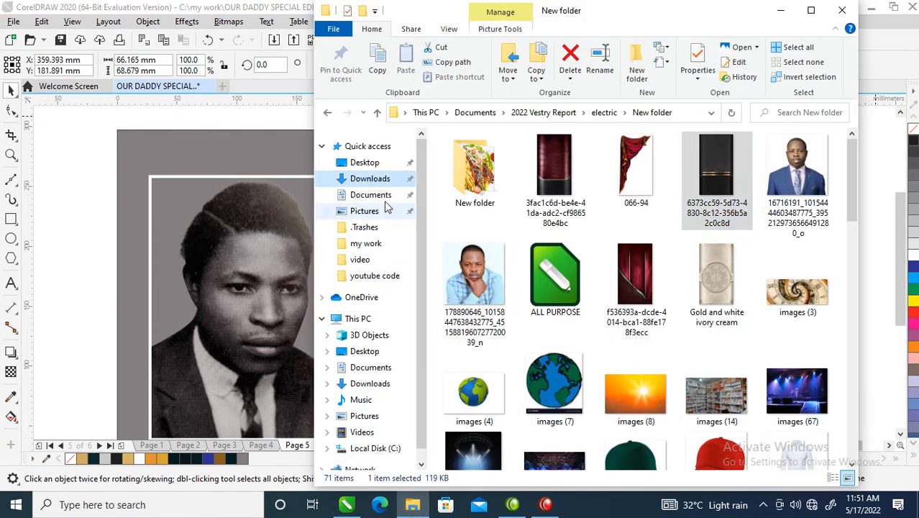
pyautogui.click(368, 183)
pyautogui.moveTo(852, 176); pyautogui.dragTo(847, 478)
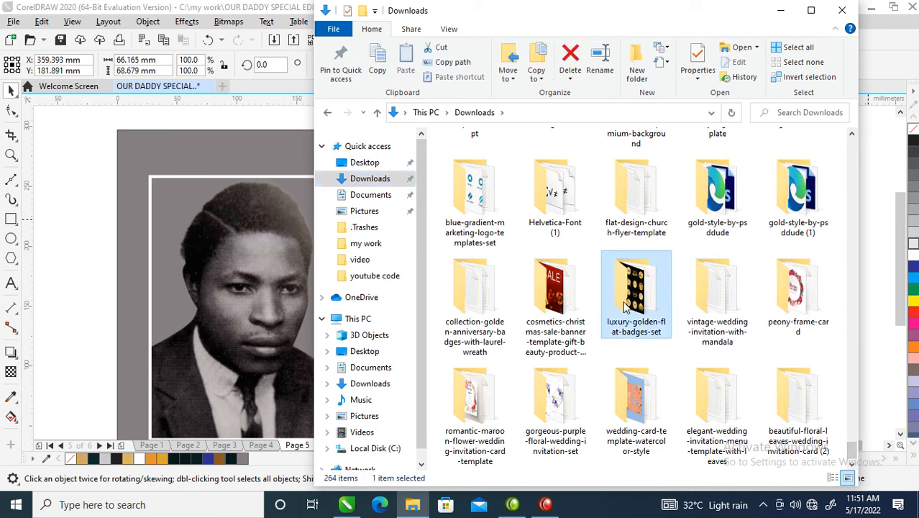
pyautogui.doubleClick(626, 311)
pyautogui.click(468, 177)
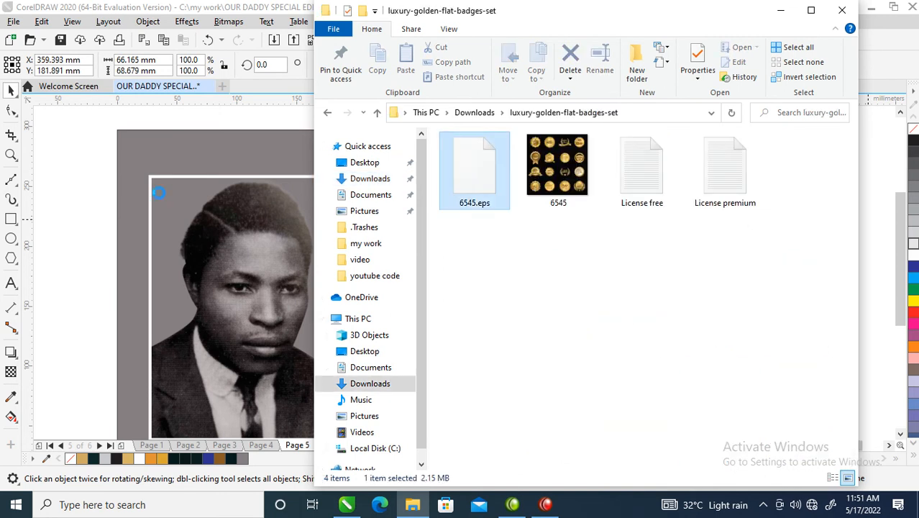
pyautogui.moveTo(210, 201); pyautogui.dragTo(210, 206)
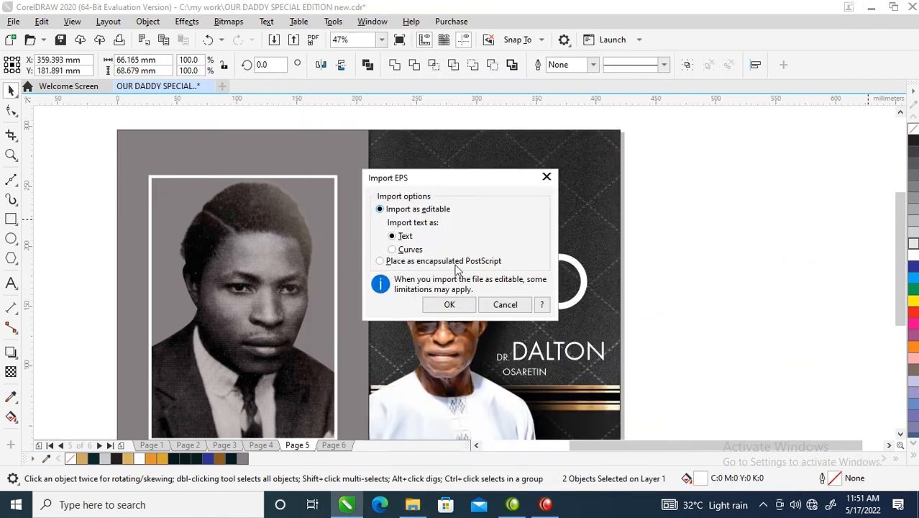
pyautogui.click(455, 308)
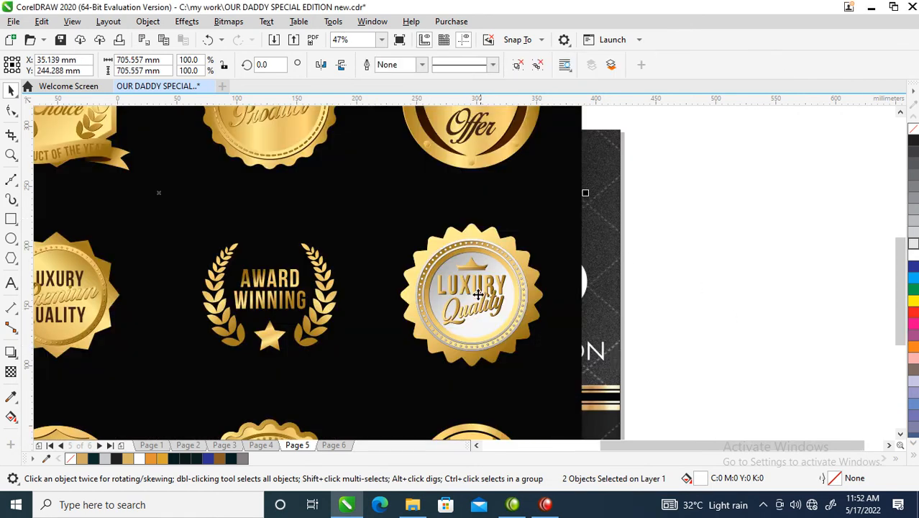
# - Place the golden badge sheet beside the page and copy a badge's gold fill onto the "8"
pyautogui.scroll(-4, 464, 252)
pyautogui.moveTo(468, 248); pyautogui.dragTo(722, 288)
pyautogui.press('z')
pyautogui.moveTo(410, 185); pyautogui.dragTo(729, 349)
pyautogui.moveTo(608, 149); pyautogui.dragTo(343, 285)
pyautogui.click(395, 377)
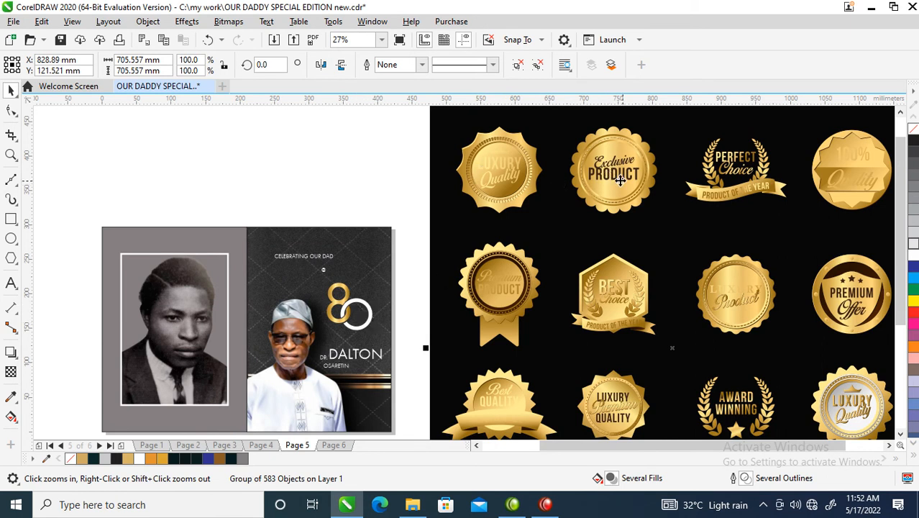
# - Copy all properties of a gold badge onto the "0" and delete the badge sheet
pyautogui.moveTo(622, 185); pyautogui.dragTo(365, 303)
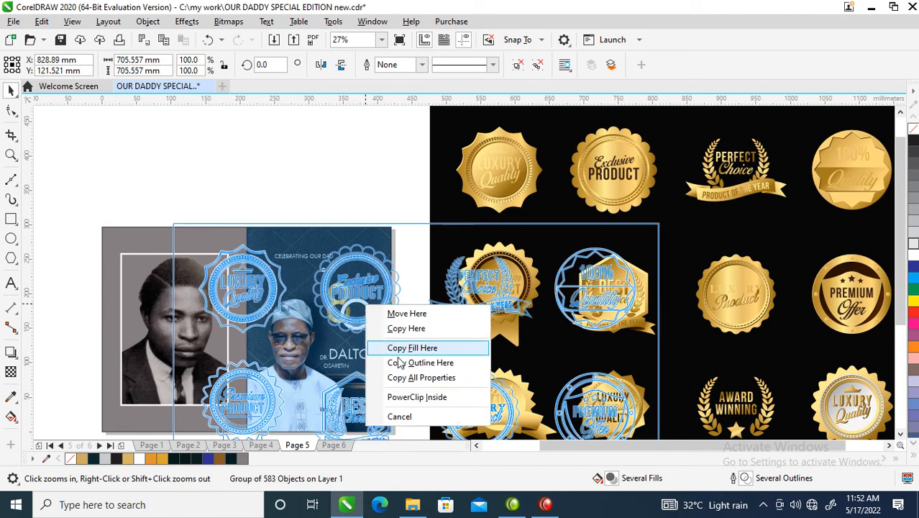
pyautogui.click(442, 381)
pyautogui.press('Delete')
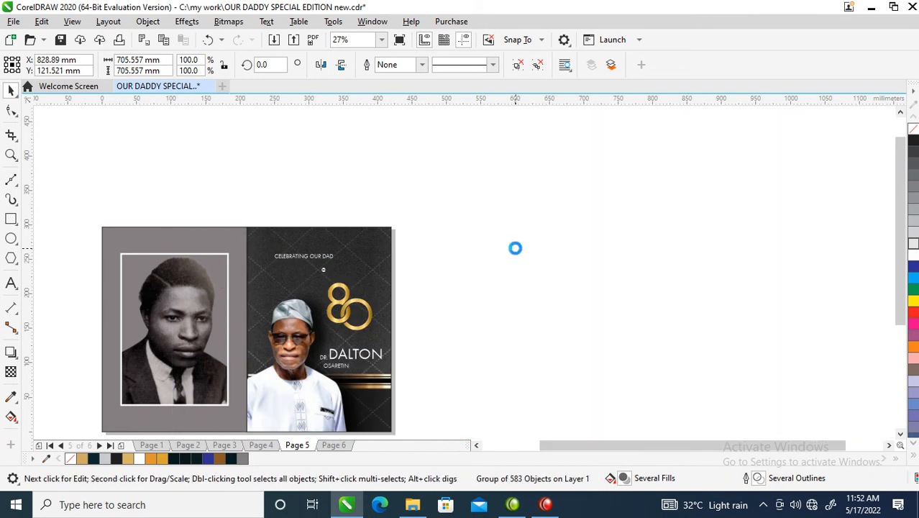
# - Move the "80" down to just above the name and place the "@" in gold beside the top of the "8"
pyautogui.press('F2')
pyautogui.moveTo(176, 205); pyautogui.dragTo(471, 409)
pyautogui.moveTo(680, 227); pyautogui.dragTo(410, 318)
pyautogui.moveTo(489, 306); pyautogui.dragTo(489, 308)
pyautogui.moveTo(467, 218); pyautogui.dragTo(502, 249)
pyautogui.click(565, 358)
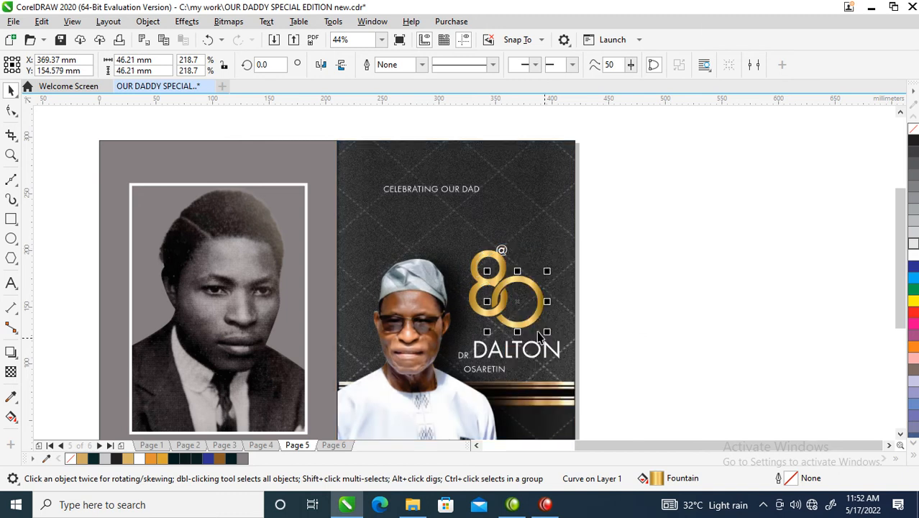
# - Shift the "CELEBRATING OUR DAD" text slightly and change its letters to Title Case
pyautogui.moveTo(470, 192)
pyautogui.mouseDown()
pyautogui.moveTo(487, 258)
pyautogui.moveTo(545, 234)
pyautogui.moveTo(482, 198)
pyautogui.moveTo(455, 195)
pyautogui.mouseUp()
pyautogui.press('F8')
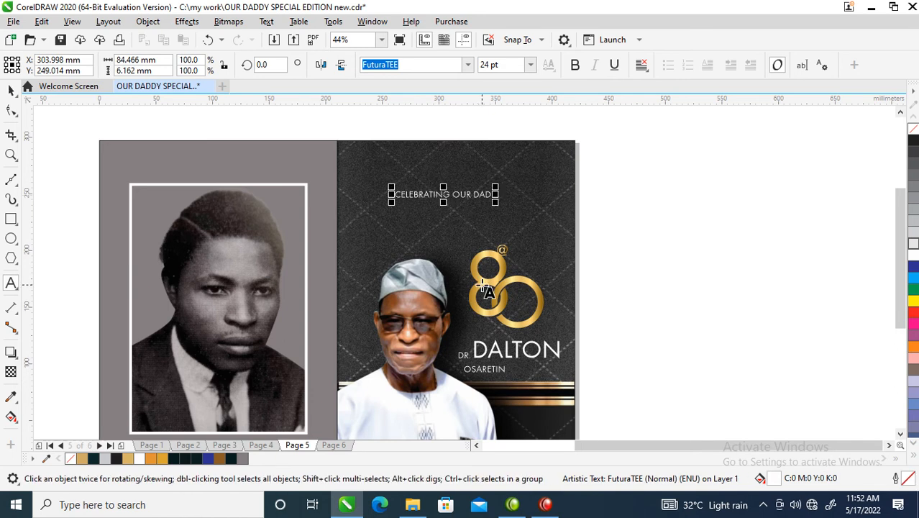
pyautogui.hotkey('ctrl', 'a')
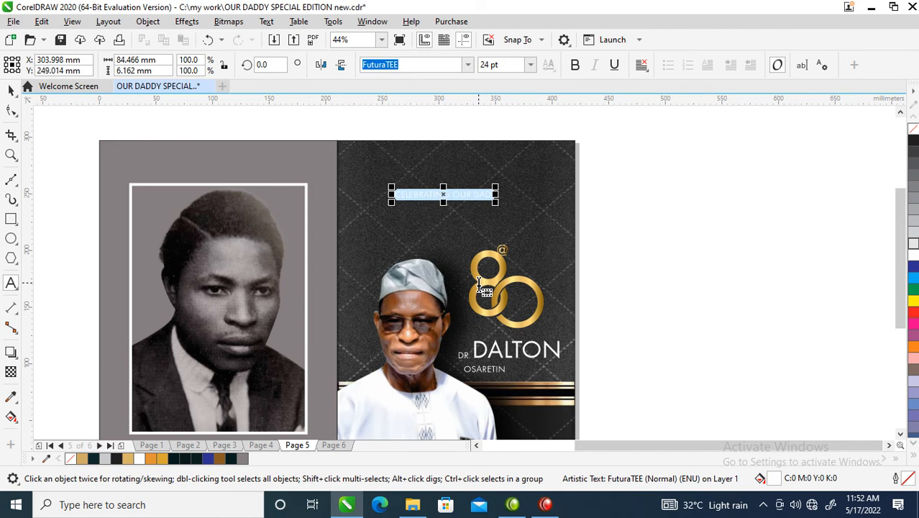
pyautogui.hotkey('shift', 'F3')
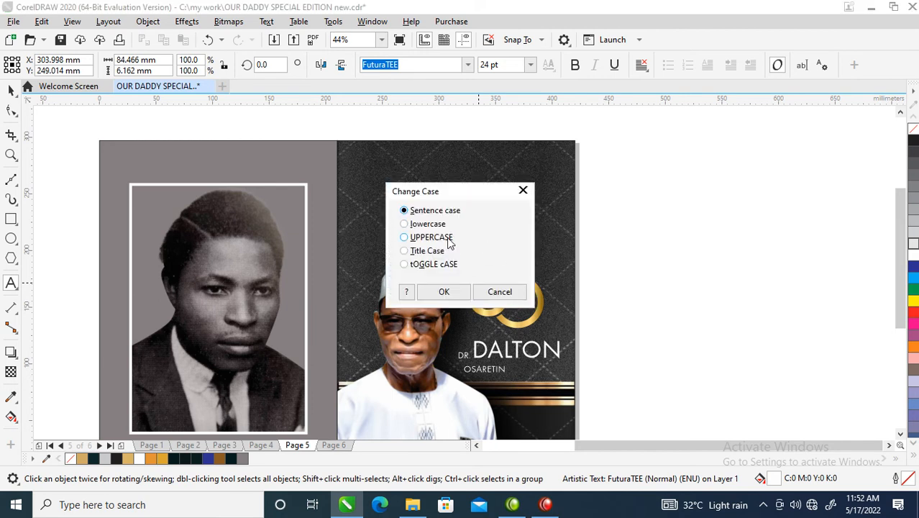
pyautogui.click(440, 292)
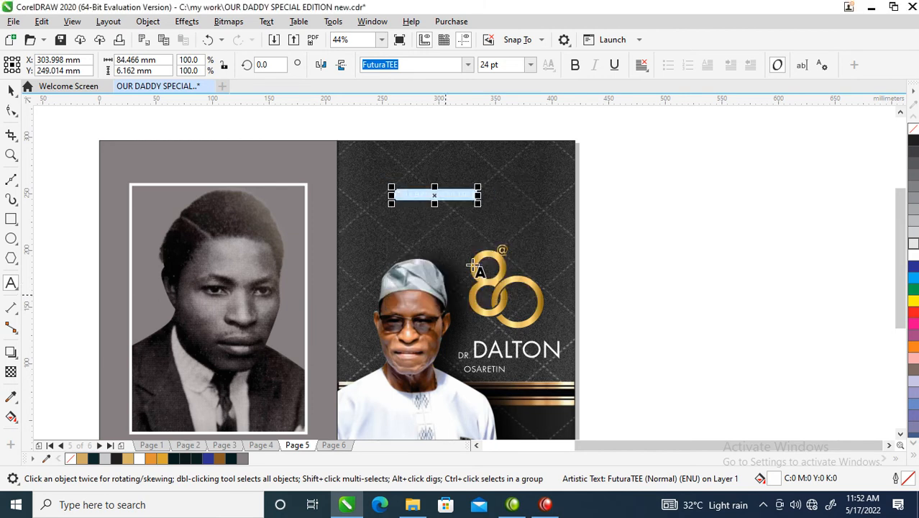
# - Set the "Celebrating Our Dad" text in Edwardian Script ITC and enlarge it to about 153 pt near the page's upper edge
pyautogui.hotkey('ctrl', 'space')
pyautogui.click(468, 64)
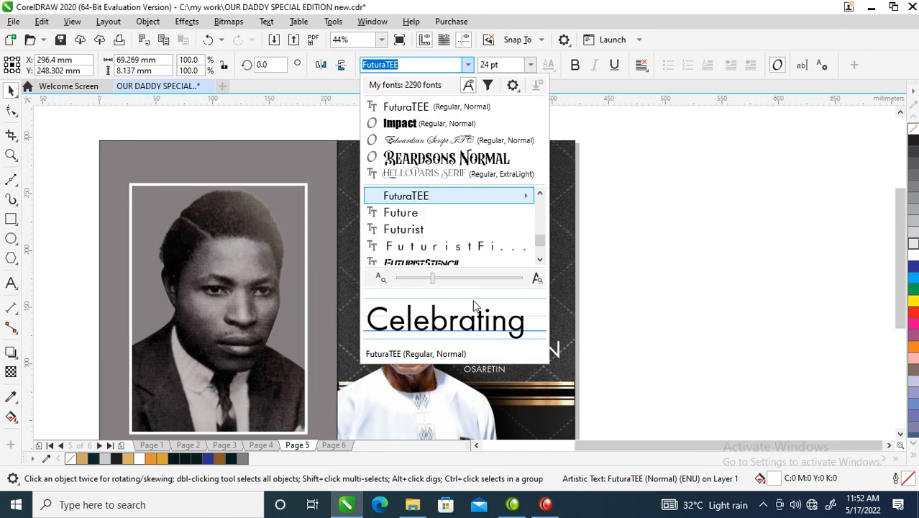
pyautogui.click(453, 140)
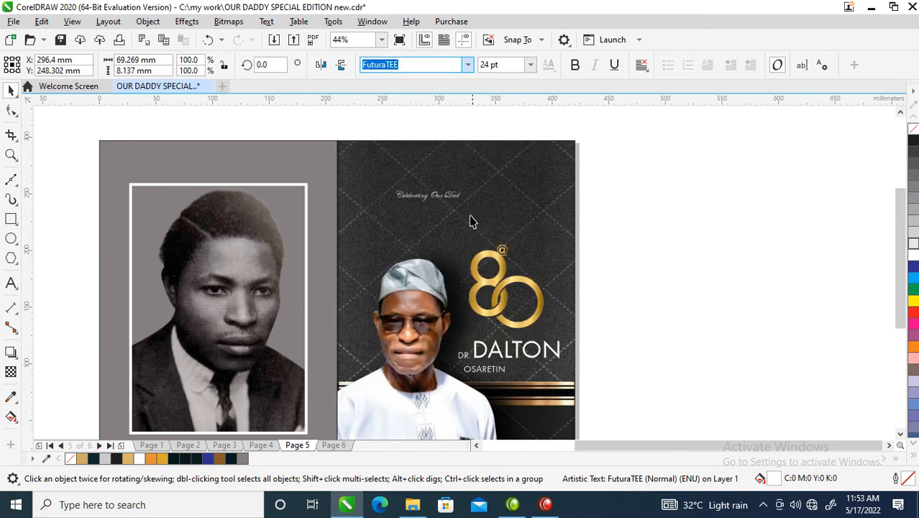
pyautogui.moveTo(465, 205); pyautogui.dragTo(755, 314)
pyautogui.moveTo(573, 236); pyautogui.dragTo(528, 182)
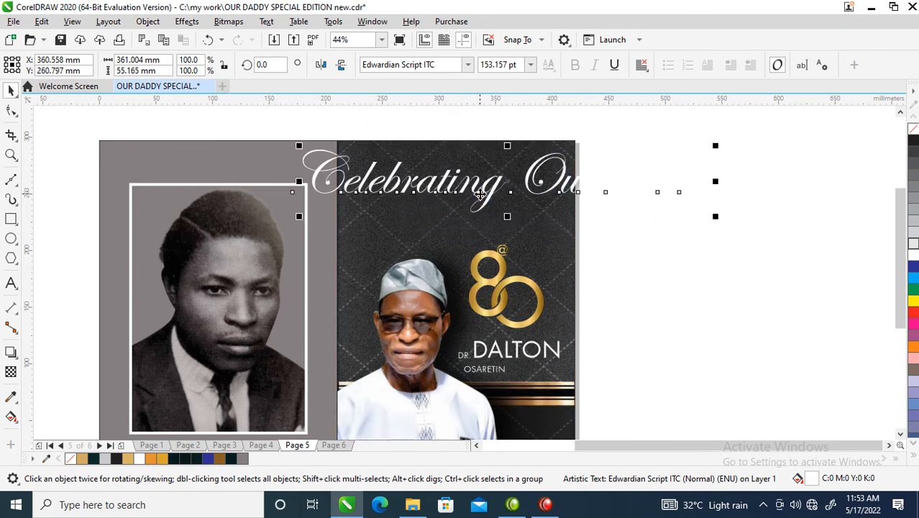
# - Break the greeting into two lines after "Celebrating" and move it onto the dark front panel
pyautogui.doubleClick(528, 205)
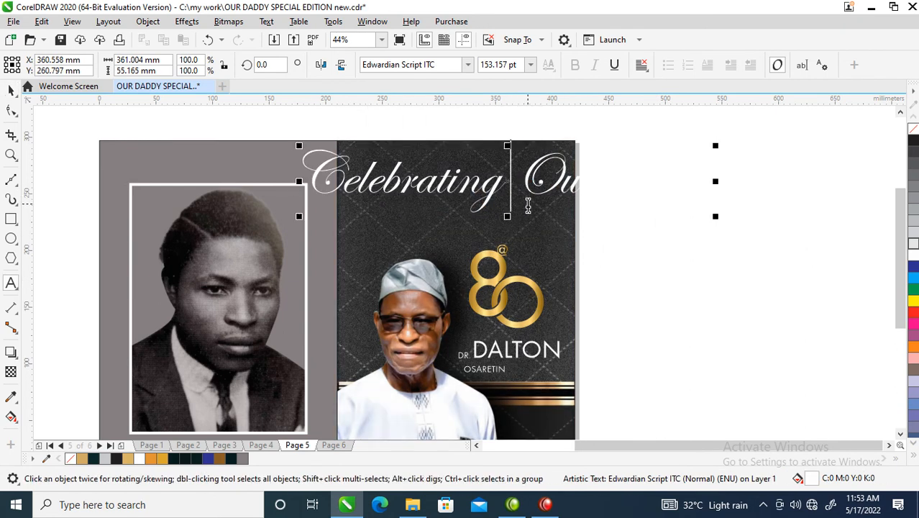
pyautogui.press('Return')
pyautogui.hotkey('ctrl', 'space')
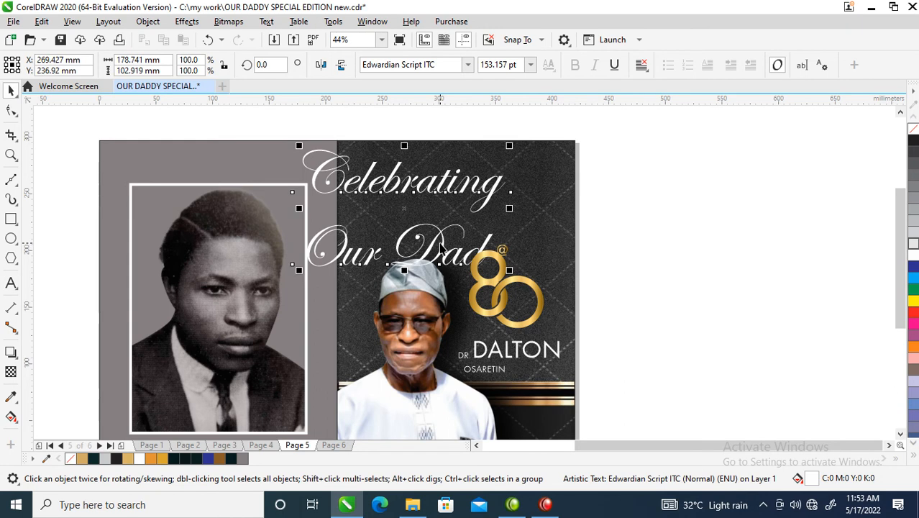
pyautogui.moveTo(437, 234); pyautogui.dragTo(493, 216)
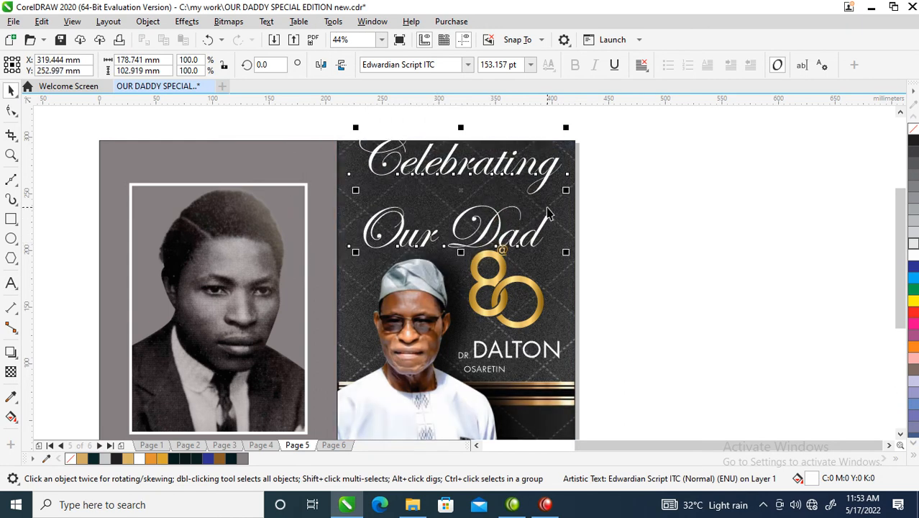
# - Break the greeting apart, lower "Celebrating" to tighten the line gap, and move the separated "Our" closer to "Dad"
pyautogui.hotkey('ctrl', 'k')
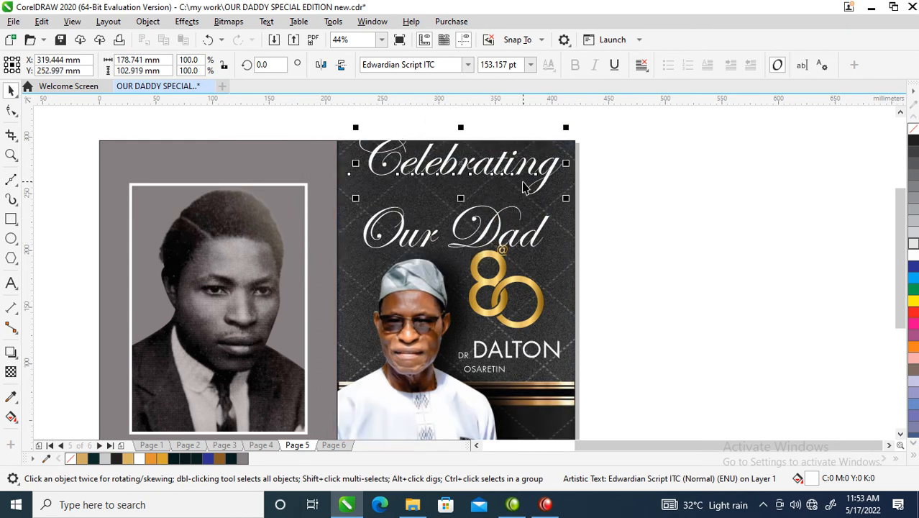
pyautogui.moveTo(543, 177); pyautogui.dragTo(540, 207)
pyautogui.click(426, 240)
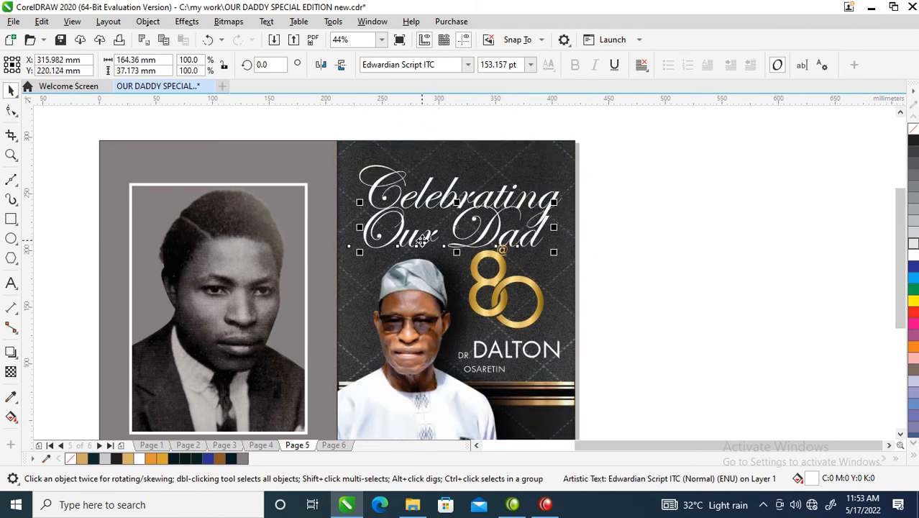
pyautogui.hotkey('ctrl', 'k')
pyautogui.moveTo(414, 242); pyautogui.dragTo(434, 242)
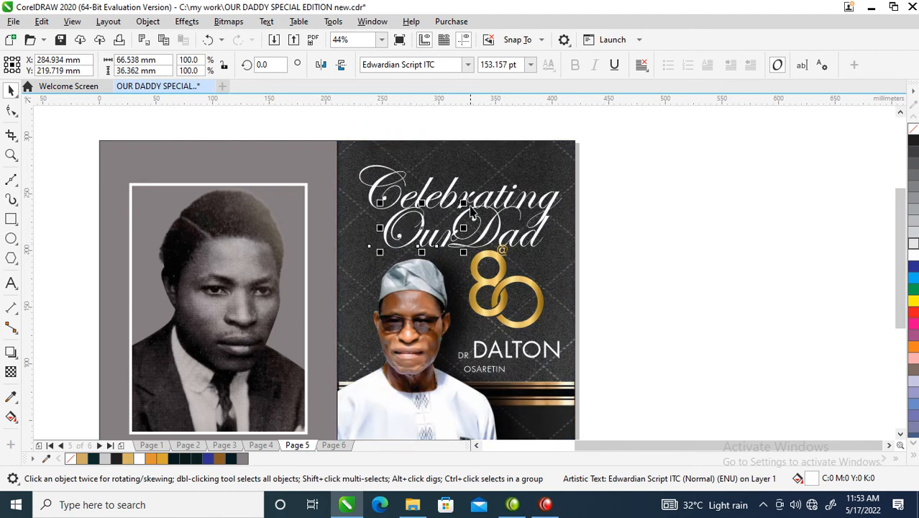
# - Shrink "Our" beside "Dad" to about 94 pt, and scale the whole greeting down together to about 127 mm wide
pyautogui.moveTo(465, 204); pyautogui.dragTo(445, 242)
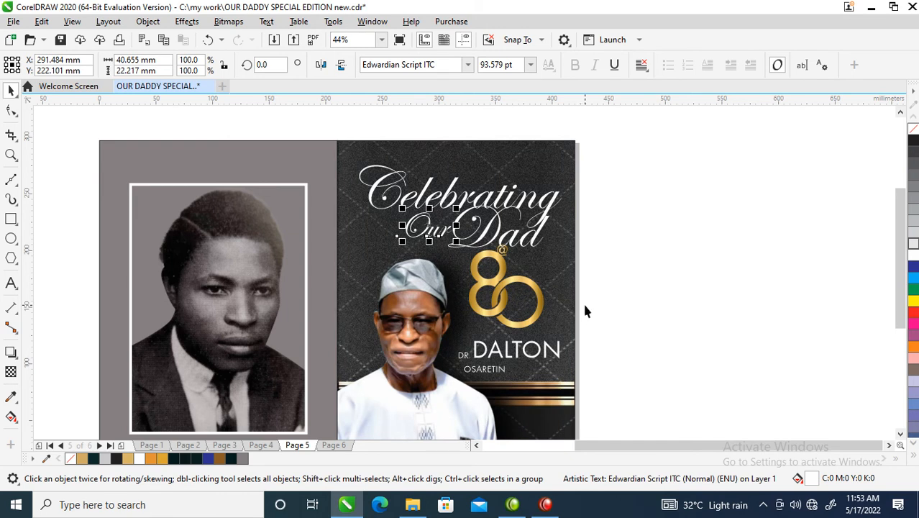
pyautogui.keyDown('shift'); pyautogui.click(537, 238); pyautogui.keyUp('shift')
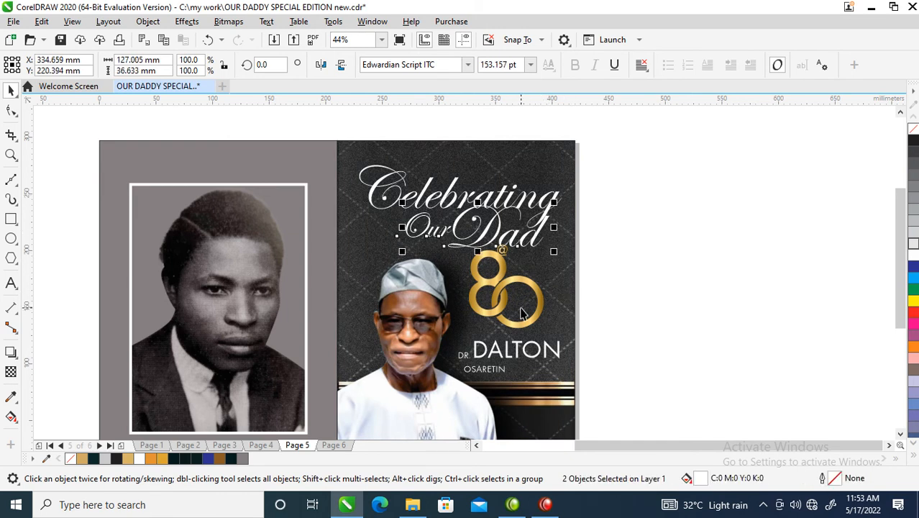
pyautogui.keyDown('shift'); pyautogui.click(553, 195); pyautogui.keyUp('shift')
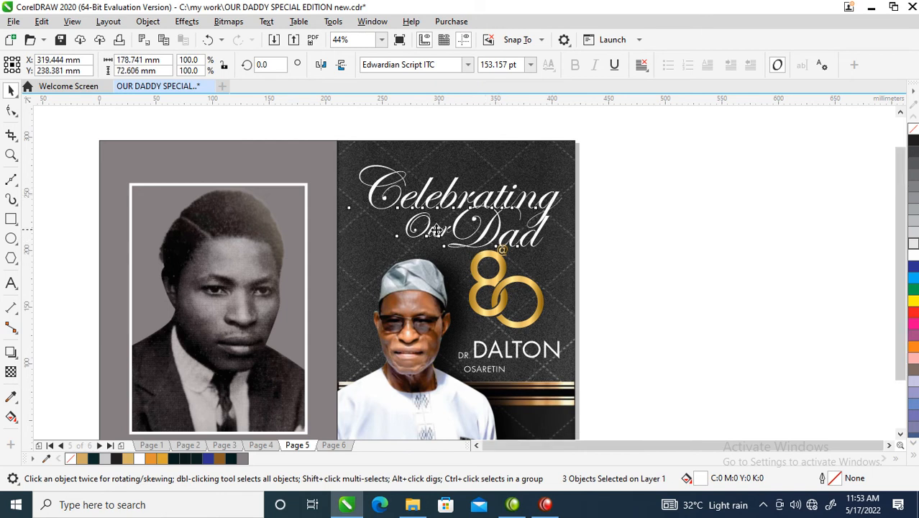
pyautogui.scroll(-3, 486, 267)
pyautogui.press('z')
pyautogui.moveTo(323, 180); pyautogui.dragTo(594, 379)
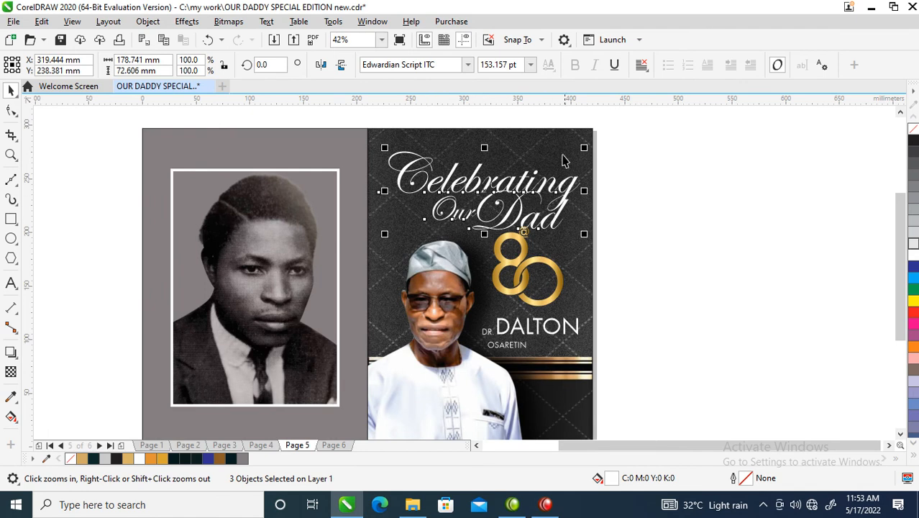
pyautogui.moveTo(584, 149); pyautogui.dragTo(537, 174)
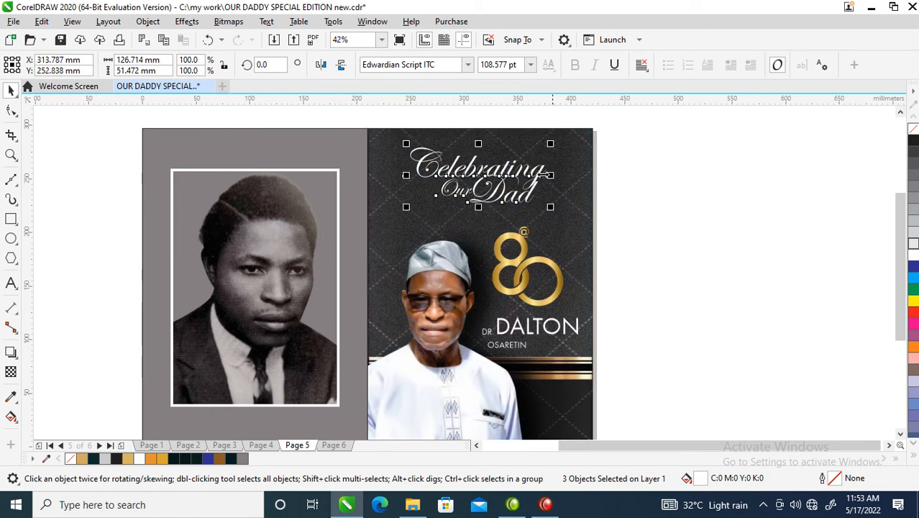
# - Move the gold "80" and its "@" sign up towards the greeting
pyautogui.moveTo(675, 223); pyautogui.dragTo(452, 317)
pyautogui.moveTo(525, 263); pyautogui.dragTo(525, 239)
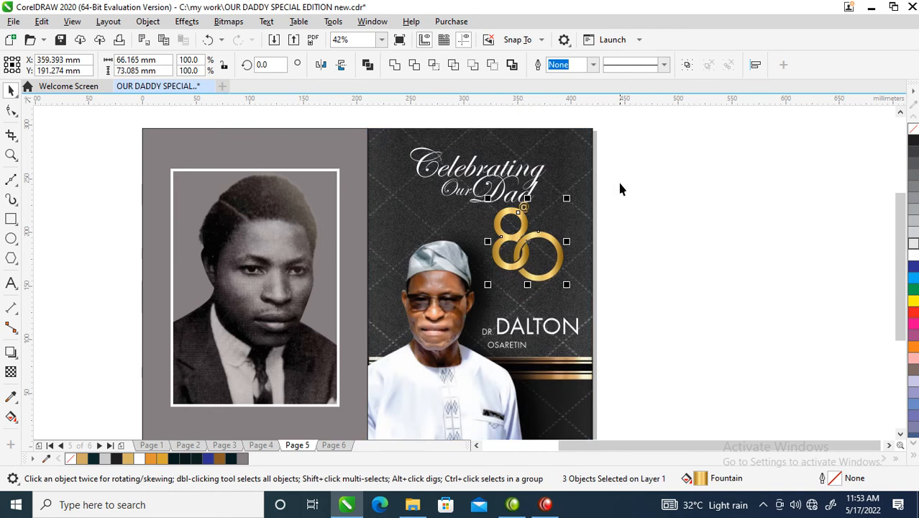
# - Try "Celebrating" in Beardsons Normal at about 77 pt, and undo this together with the last move of the "80"
pyautogui.click(536, 174)
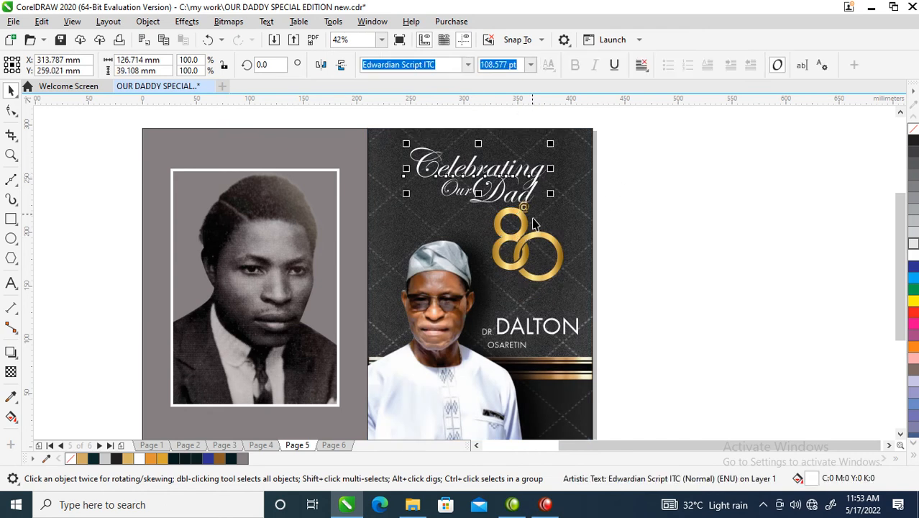
pyautogui.click(468, 65)
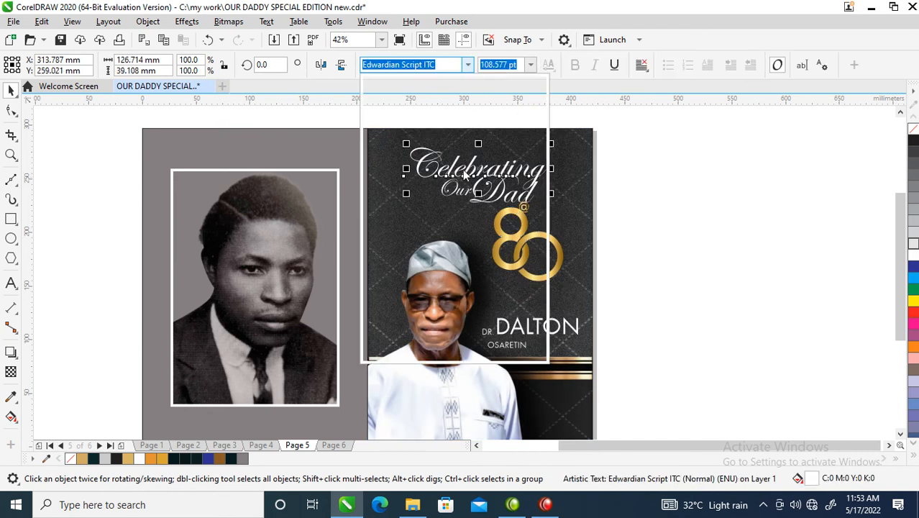
pyautogui.click(440, 160)
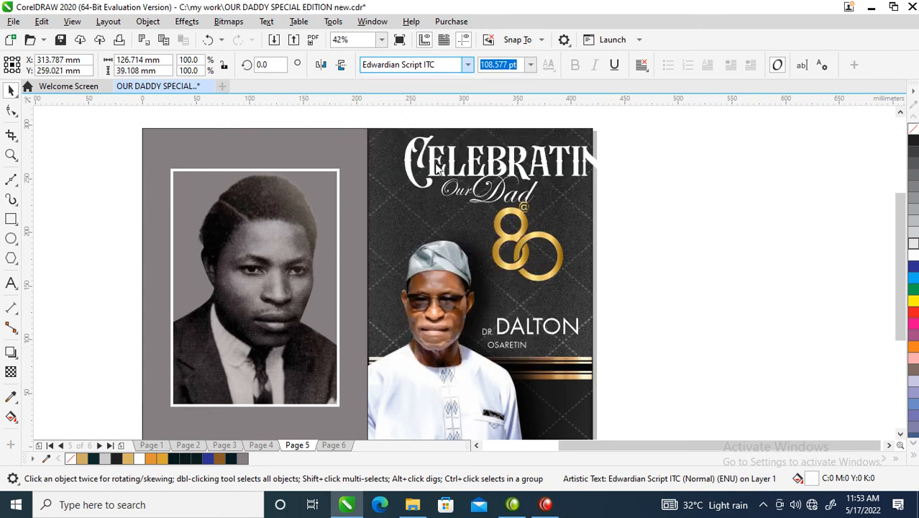
pyautogui.moveTo(632, 135); pyautogui.dragTo(566, 129)
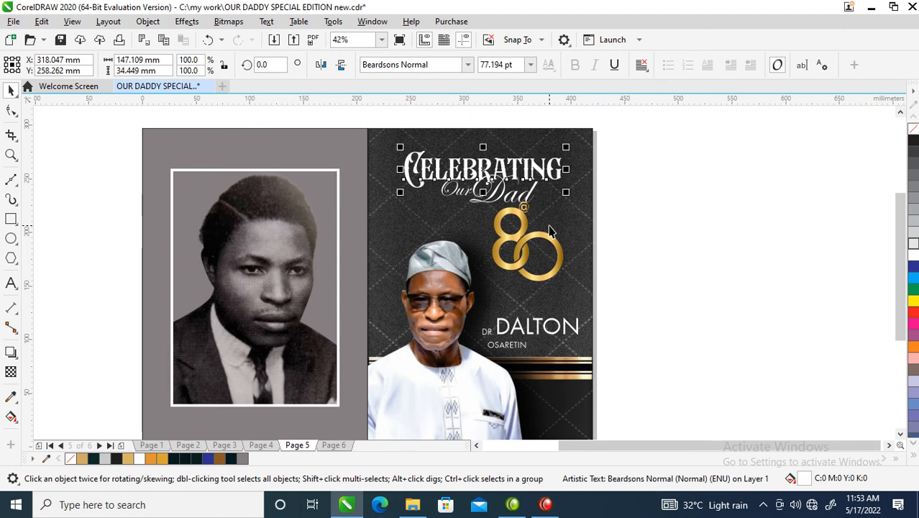
pyautogui.hotkey('ctrl', 'z')
pyautogui.hotkey('ctrl', 'z')
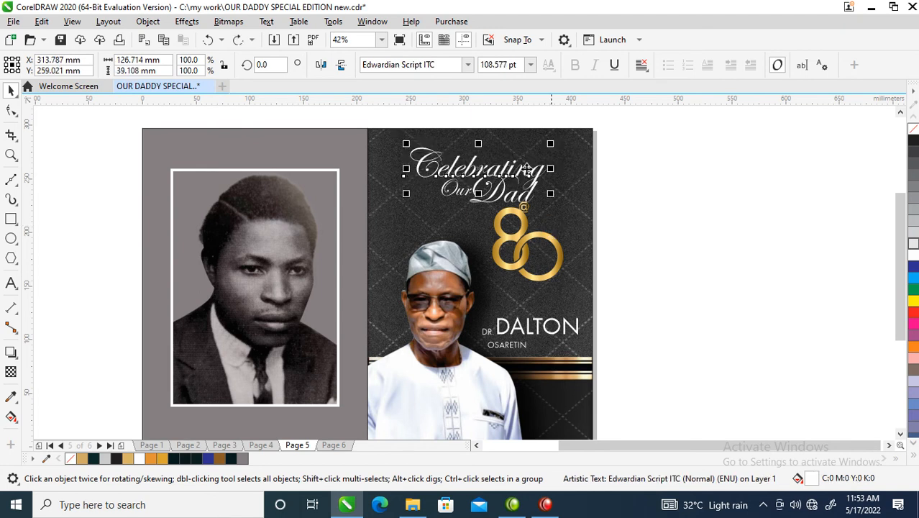
pyautogui.hotkey('ctrl', 'z')
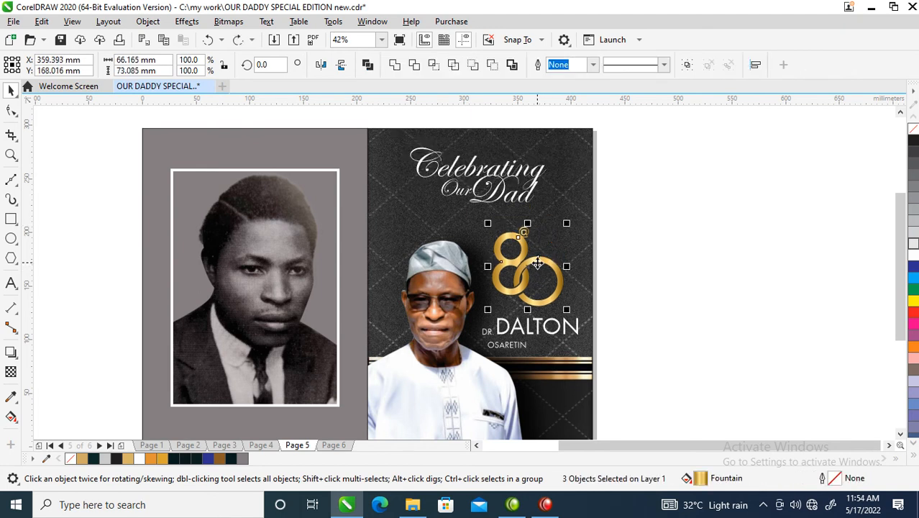
# - Raise the gold "80" and its "@" sign by about 21 mm so they sit just beneath "Dad"
pyautogui.moveTo(538, 256); pyautogui.dragTo(533, 233)
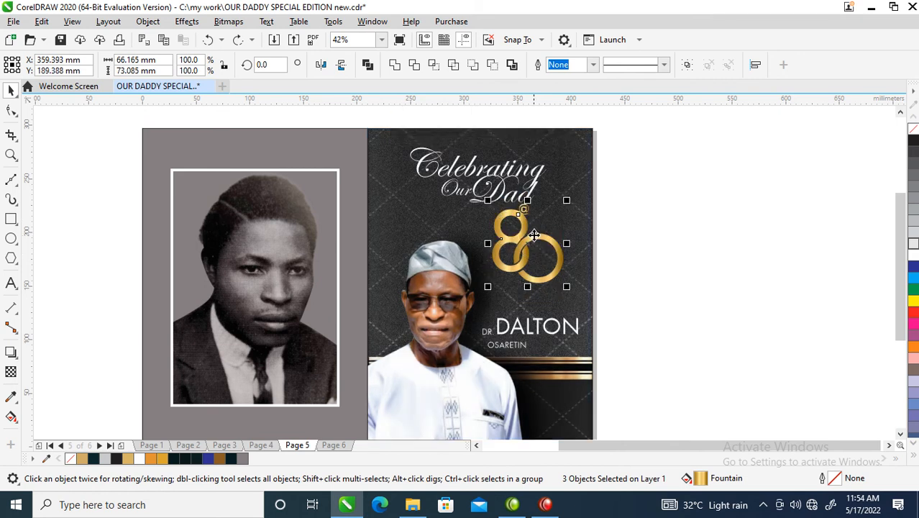
pyautogui.click(669, 286)
# - Try shifting the clipped colour portrait up and sideways within the dark panel, and undo the move
pyautogui.click(480, 367)
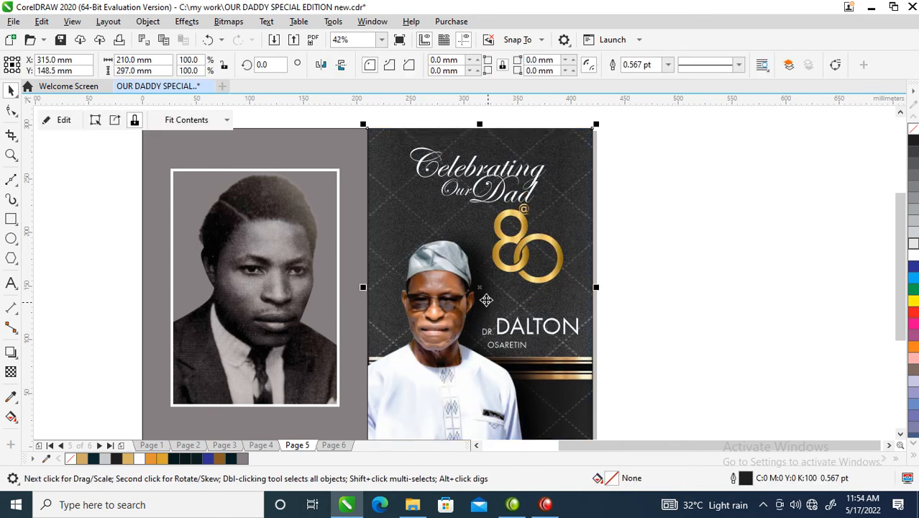
pyautogui.keyDown('ctrl'); pyautogui.click(486, 395); pyautogui.keyUp('ctrl')
pyautogui.moveTo(465, 389); pyautogui.dragTo(456, 373)
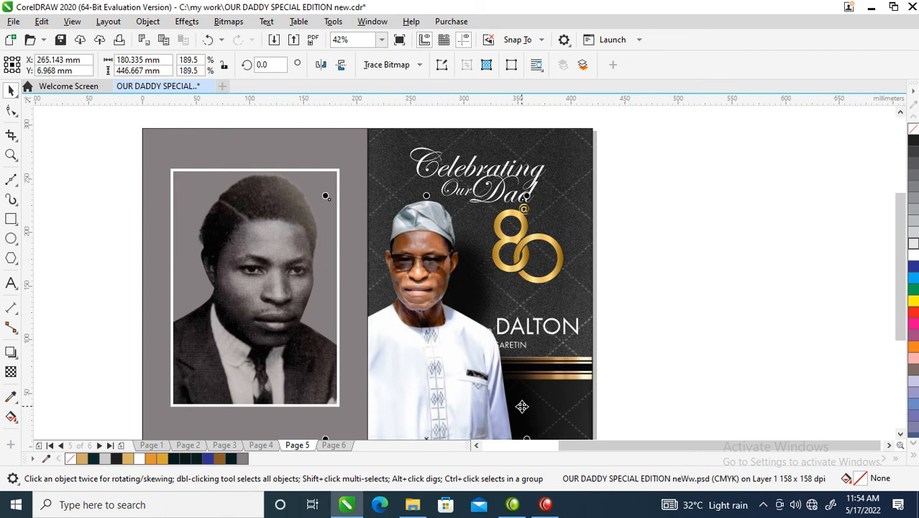
pyautogui.hotkey('ctrl', 'z')
pyautogui.click(663, 251)
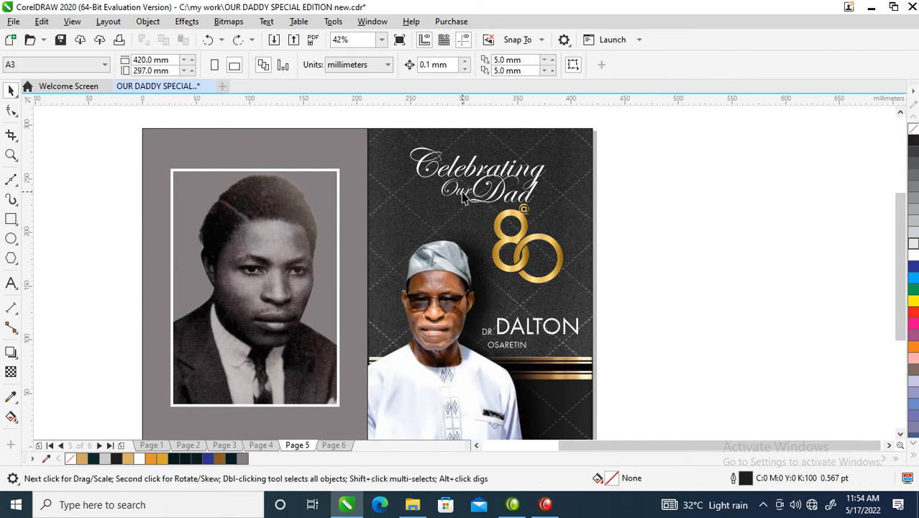
# - Copy the gold fountain fill of the "80" onto the word "Celebrating"
pyautogui.scroll(-2, 463, 192)
pyautogui.press('F2')
pyautogui.moveTo(343, 146); pyautogui.dragTo(583, 312)
pyautogui.click(562, 316)
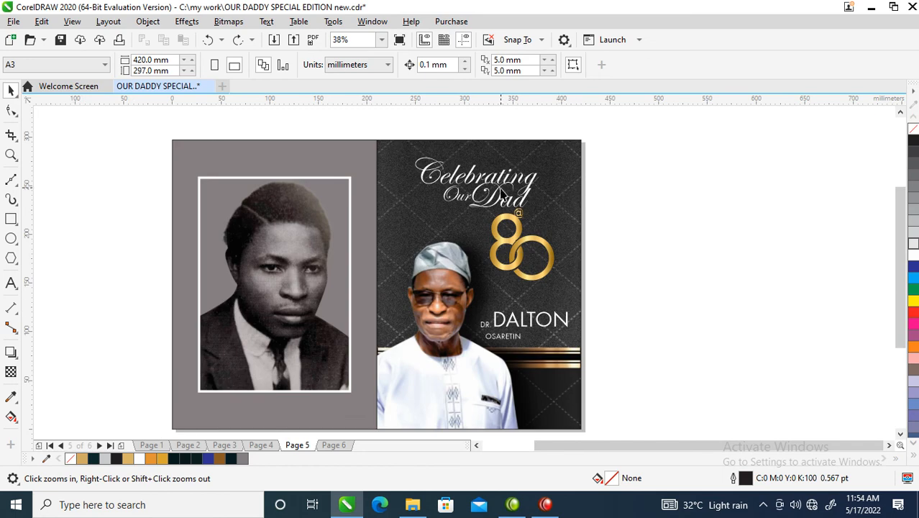
pyautogui.click(503, 173)
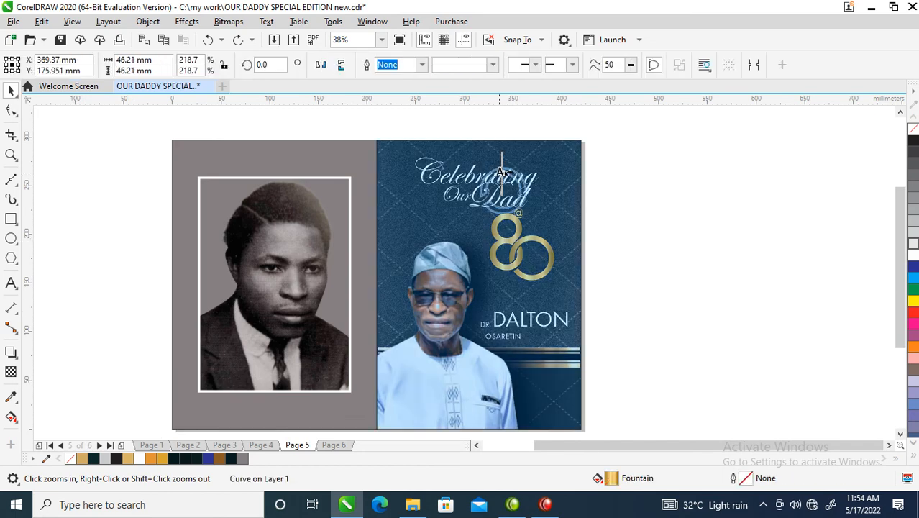
pyautogui.rightClick(502, 173)
pyautogui.click(559, 283)
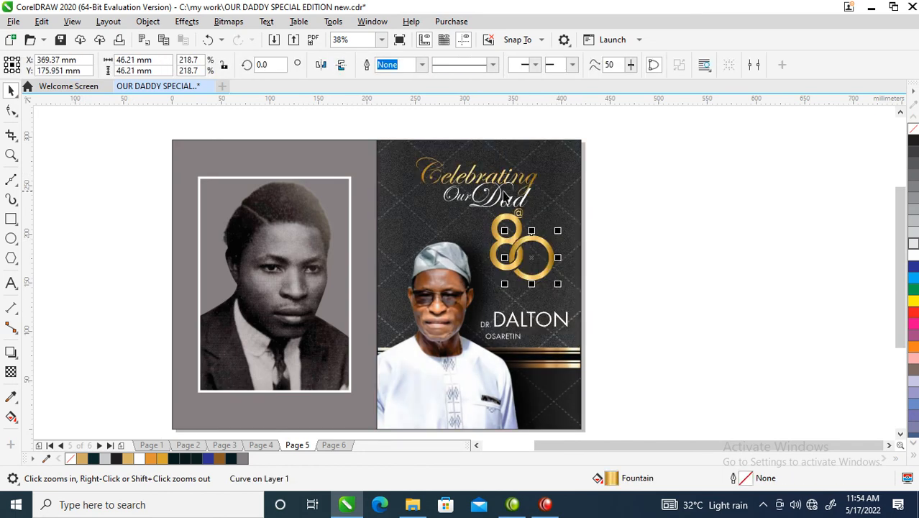
# - Apply the same gold fountain fill to "Dad" and "Our"
pyautogui.click(501, 200)
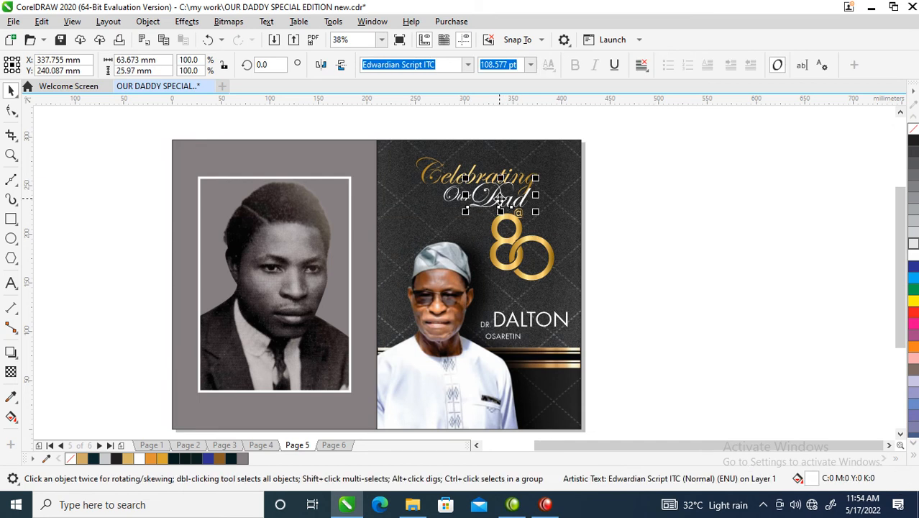
pyautogui.hotkey('ctrl', 'r')
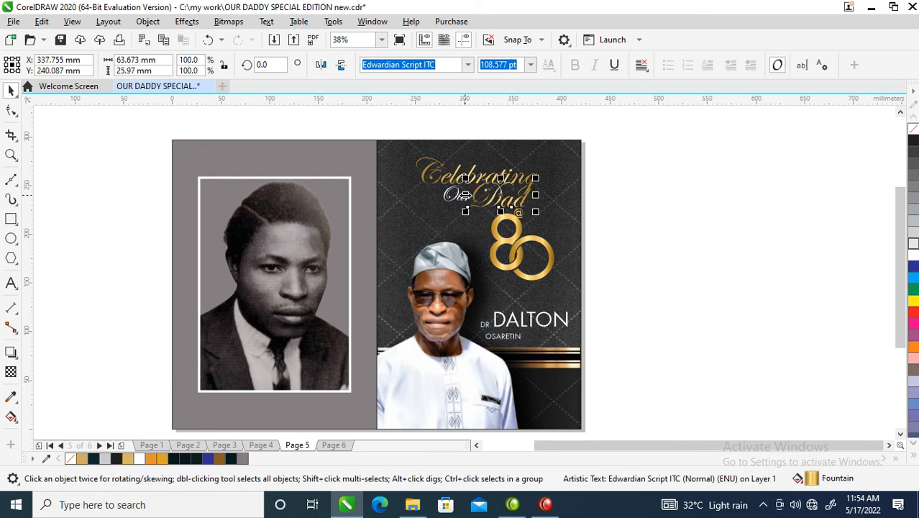
pyautogui.click(460, 197)
pyautogui.hotkey('ctrl', 'r')
# - Draw a rectangle about 201 × 40 mm across the name text, extending past the dark panel's outer edge
pyautogui.press('z')
pyautogui.moveTo(293, 135); pyautogui.dragTo(632, 384)
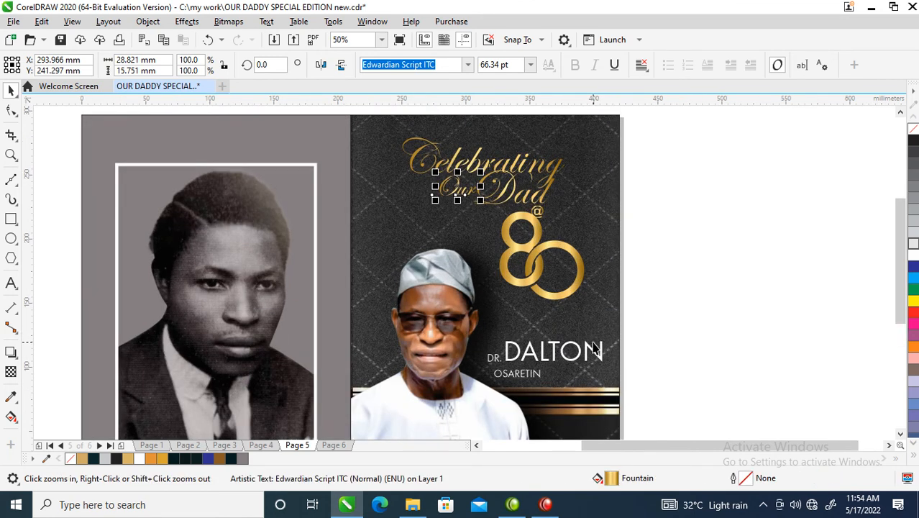
pyautogui.rightClick(596, 350)
pyautogui.scroll(1, 605, 382)
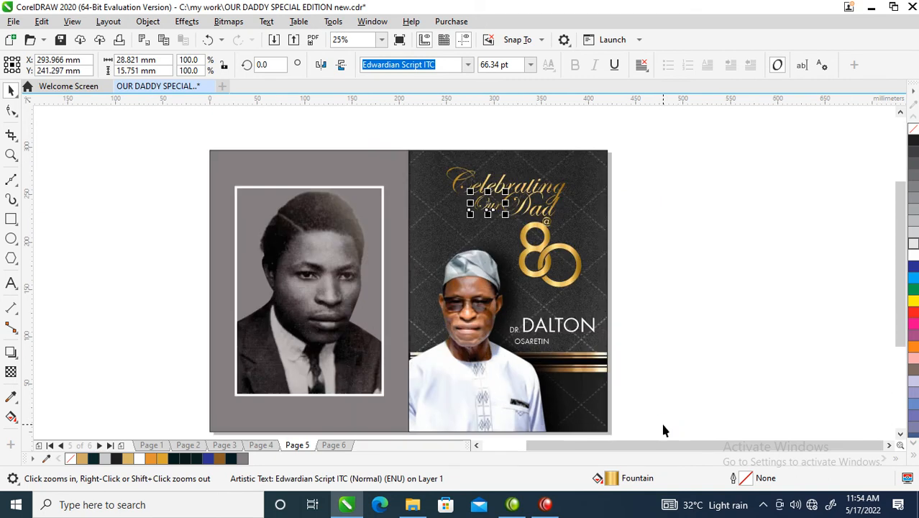
pyautogui.click(700, 272)
pyautogui.click(580, 341)
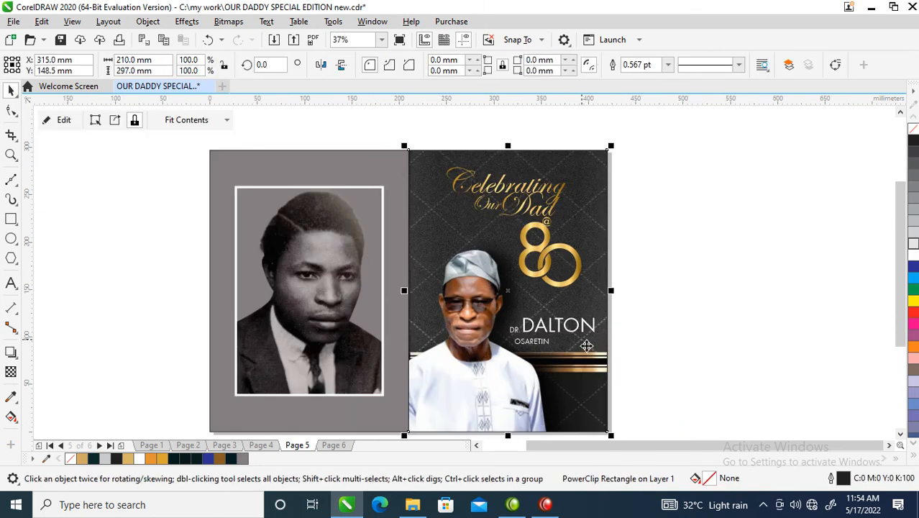
pyautogui.click(11, 219)
pyautogui.moveTo(461, 313); pyautogui.dragTo(655, 353)
pyautogui.press('space')
# - Fill the rectangle with a deep black of C75 M68 Y65 K90
pyautogui.click(915, 141)
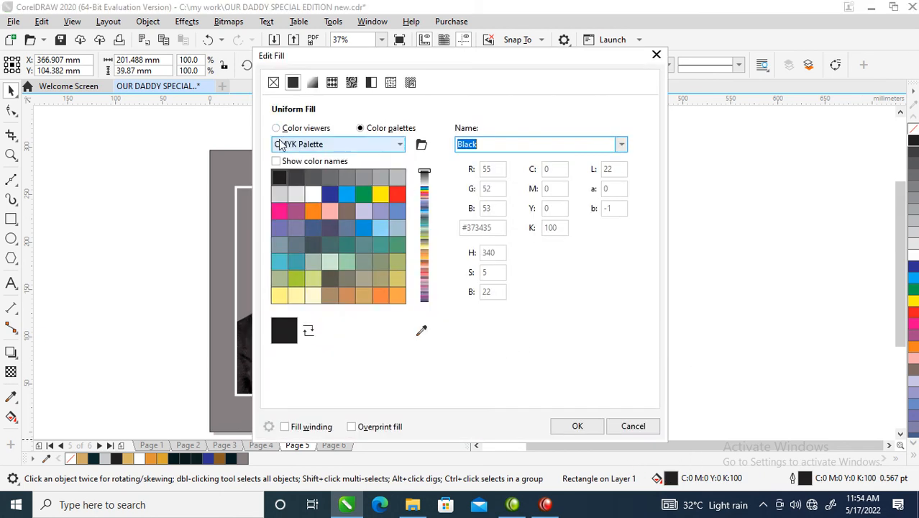
pyautogui.click(279, 130)
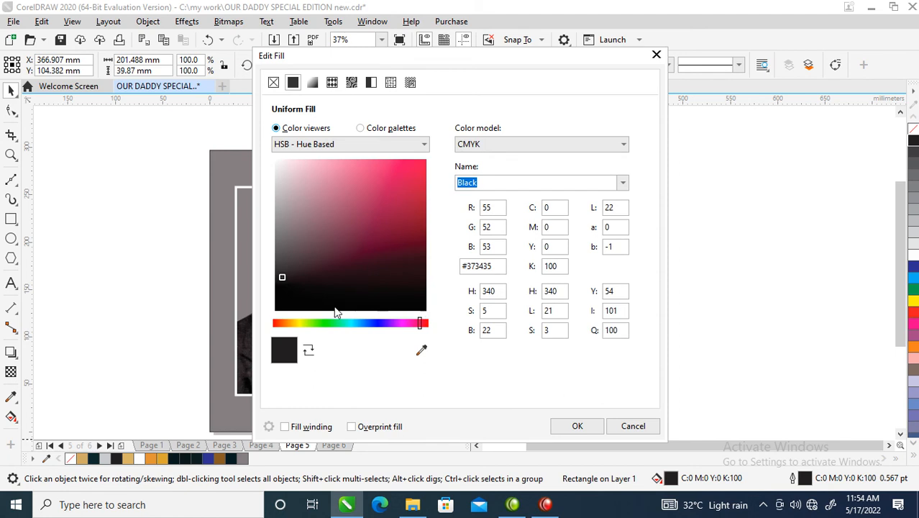
pyautogui.moveTo(279, 278); pyautogui.dragTo(280, 322)
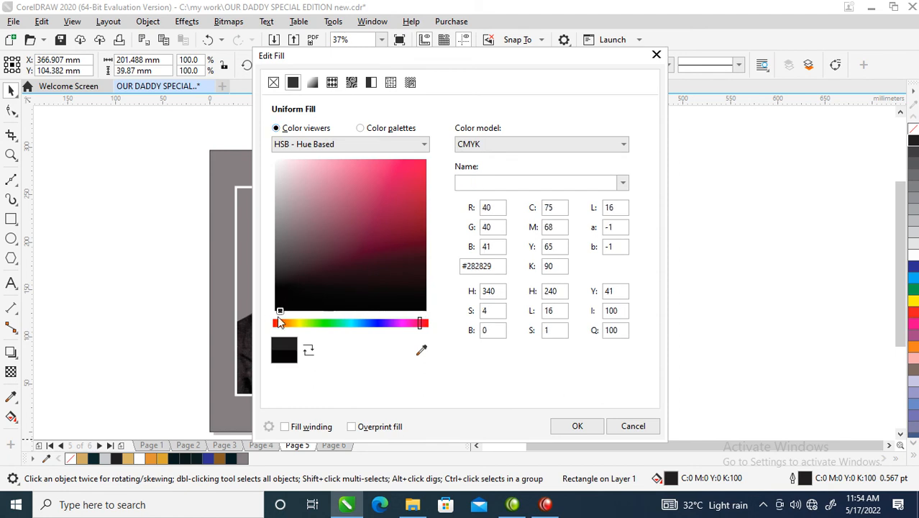
pyautogui.click(578, 426)
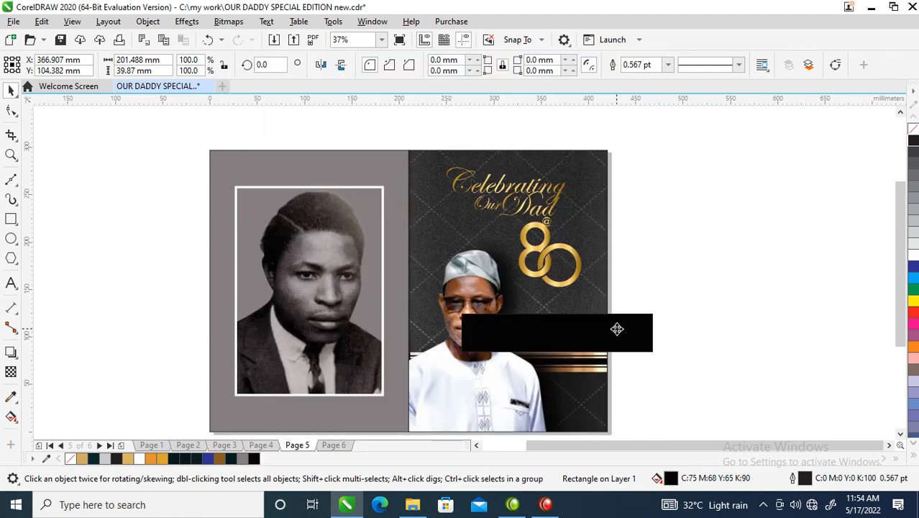
# - PowerClip the black band inside the dark panel behind the name text, and order it behind the colour portrait
pyautogui.moveTo(612, 329); pyautogui.dragTo(600, 182)
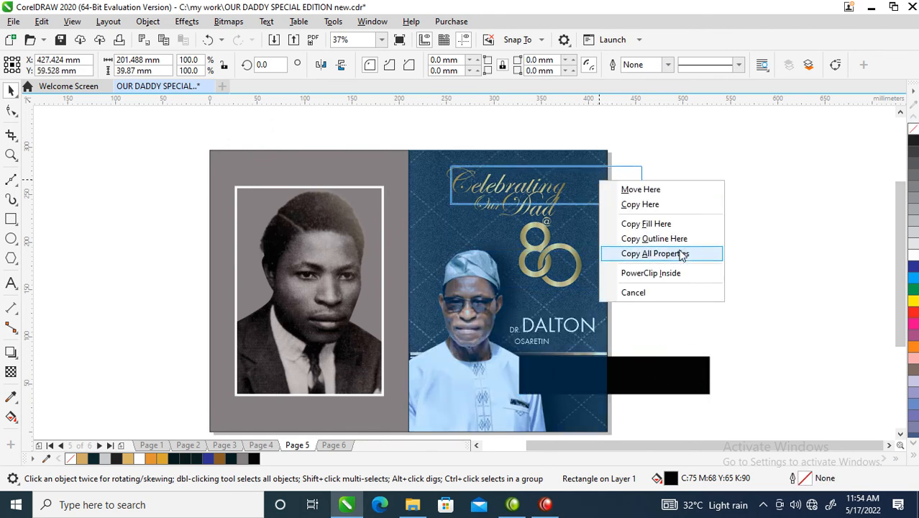
pyautogui.click(667, 274)
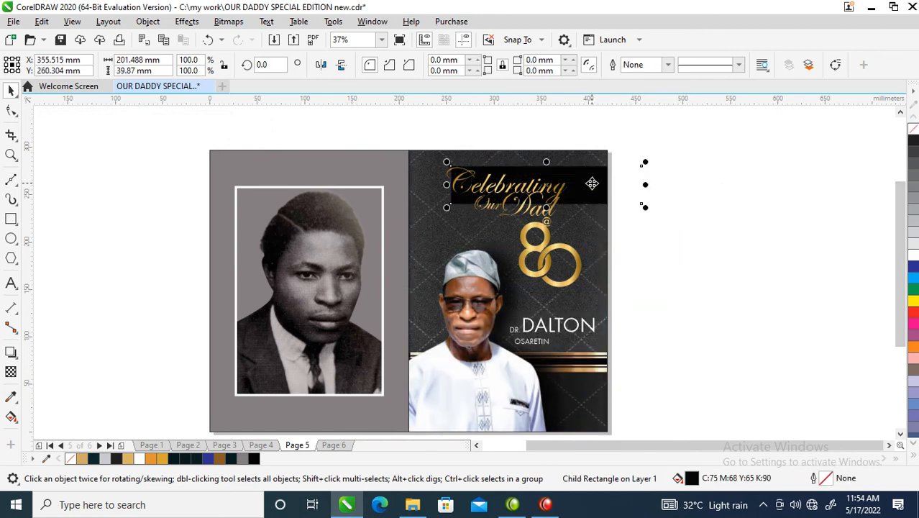
pyautogui.moveTo(603, 333)
pyautogui.mouseDown()
pyautogui.moveTo(596, 347)
pyautogui.moveTo(594, 331)
pyautogui.mouseUp()
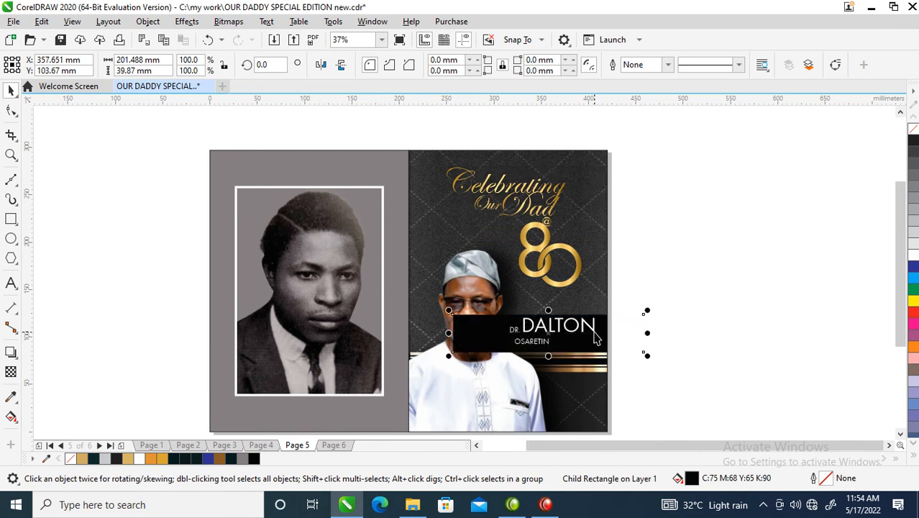
pyautogui.hotkey('ctrl', 'pagedown')
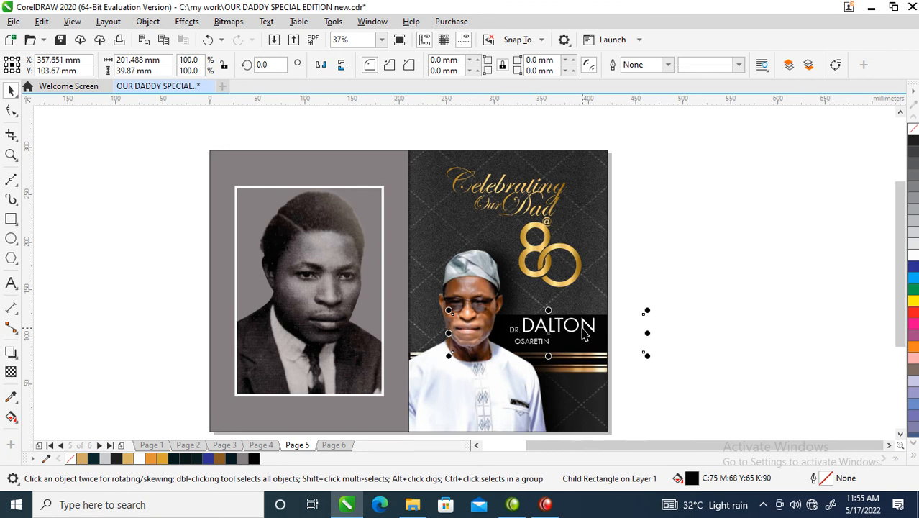
# - Stretch the black band past the dark panel's inner edge so it spans the full panel width behind the portrait
pyautogui.scroll(-2, 459, 243)
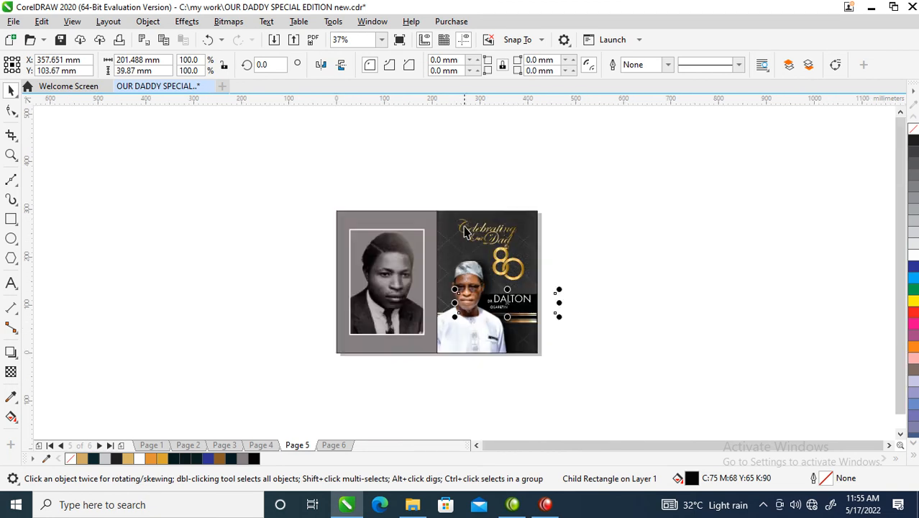
pyautogui.press('z')
pyautogui.moveTo(356, 193); pyautogui.dragTo(615, 383)
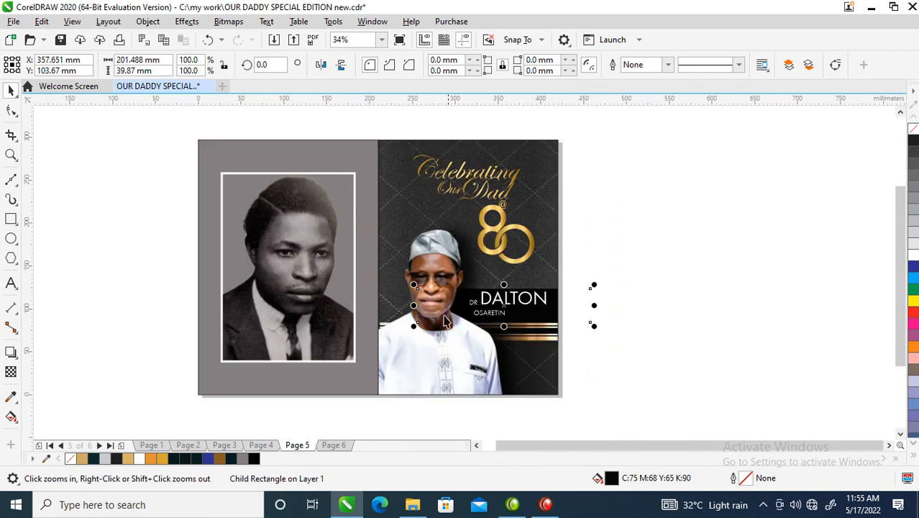
pyautogui.moveTo(412, 305); pyautogui.dragTo(335, 306)
pyautogui.click(672, 252)
pyautogui.press('z')
pyautogui.moveTo(305, 128); pyautogui.dragTo(620, 361)
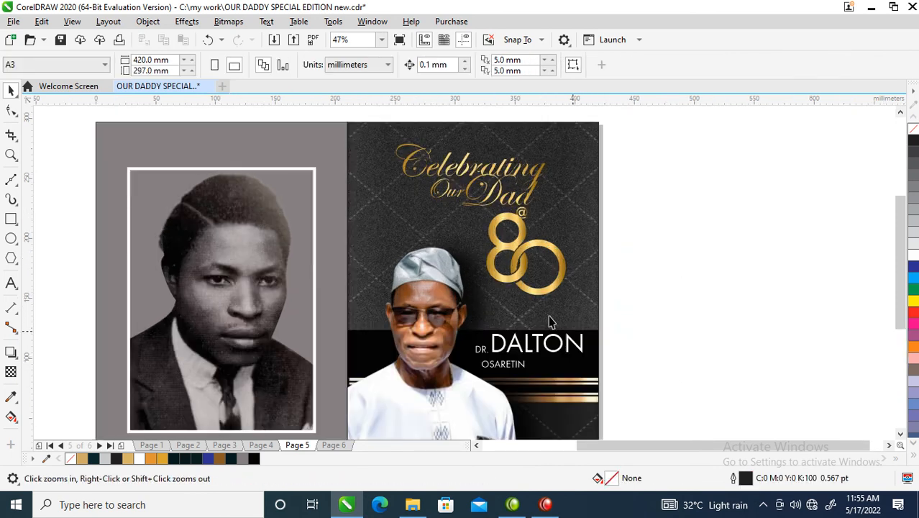
# - Copy the 24 pt FuturaTEE text properties from the "DR." title to the large first-name text beside it
pyautogui.click(523, 350)
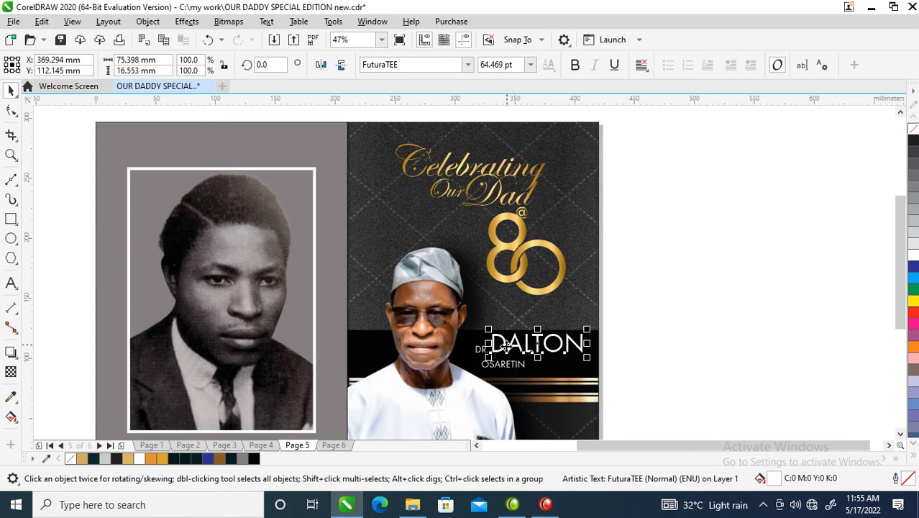
pyautogui.moveTo(479, 352); pyautogui.dragTo(519, 341)
pyautogui.click(576, 293)
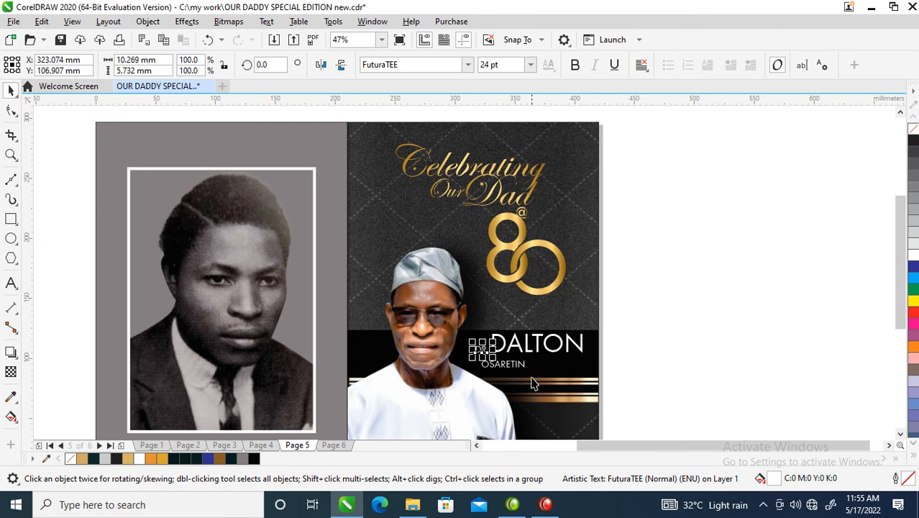
pyautogui.click(665, 358)
pyautogui.click(498, 350)
pyautogui.click(703, 297)
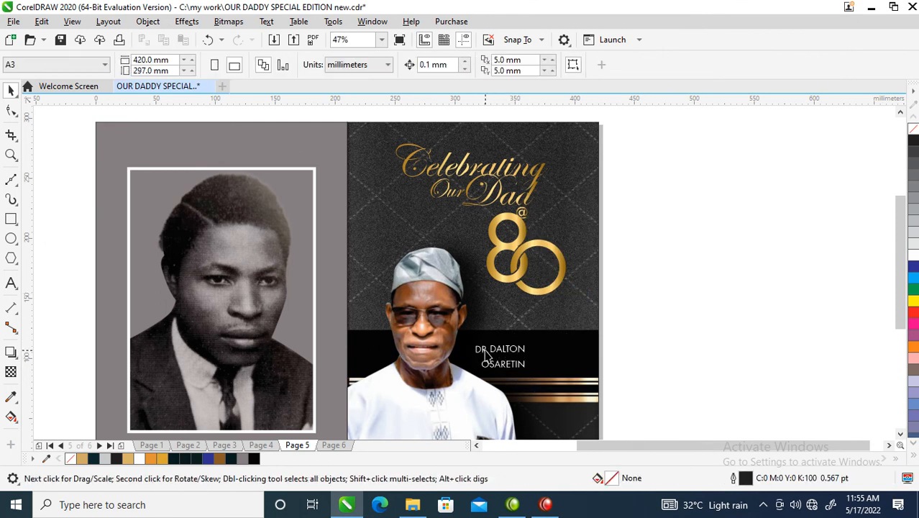
# - Combine the title and two name texts into a single line and enlarge it to about 105 × 8 mm
pyautogui.click(489, 350)
pyautogui.keyDown('shift'); pyautogui.click(515, 356); pyautogui.keyUp('shift')
pyautogui.keyDown('shift'); pyautogui.click(513, 366); pyautogui.keyUp('shift')
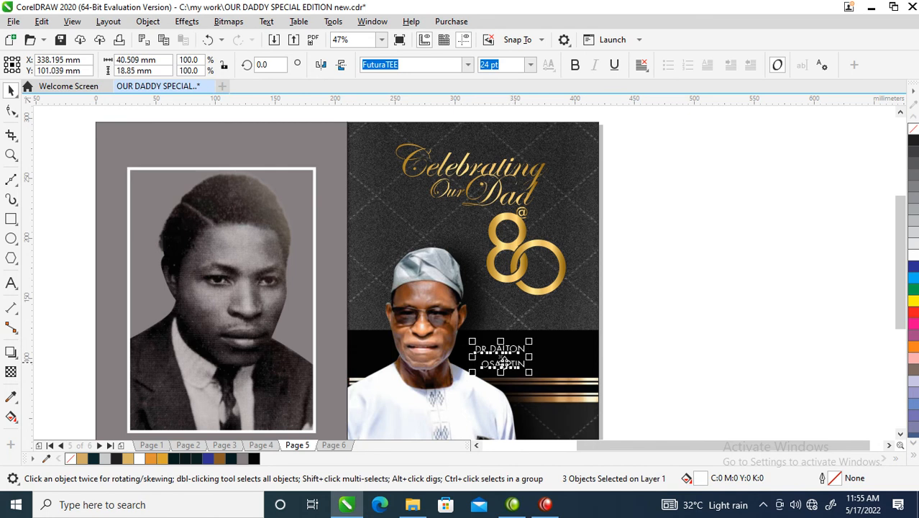
pyautogui.hotkey('ctrl', 'l')
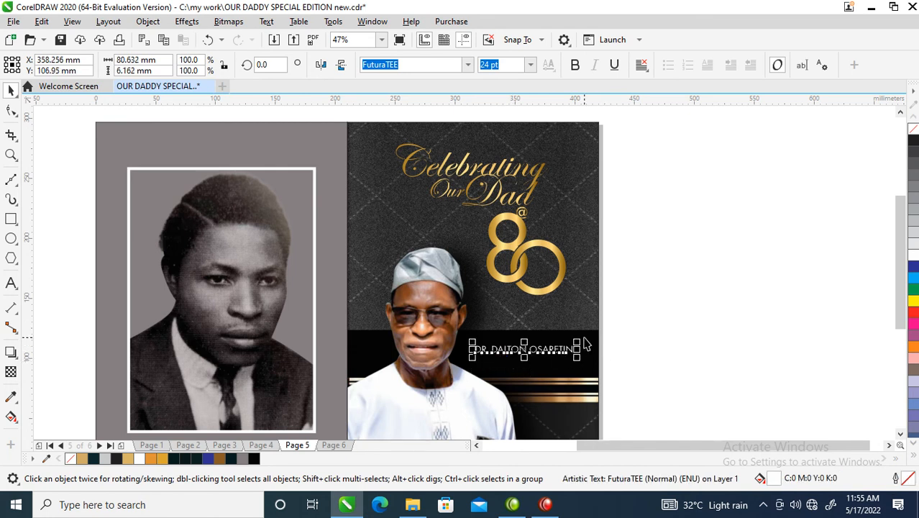
pyautogui.moveTo(559, 358); pyautogui.dragTo(596, 334)
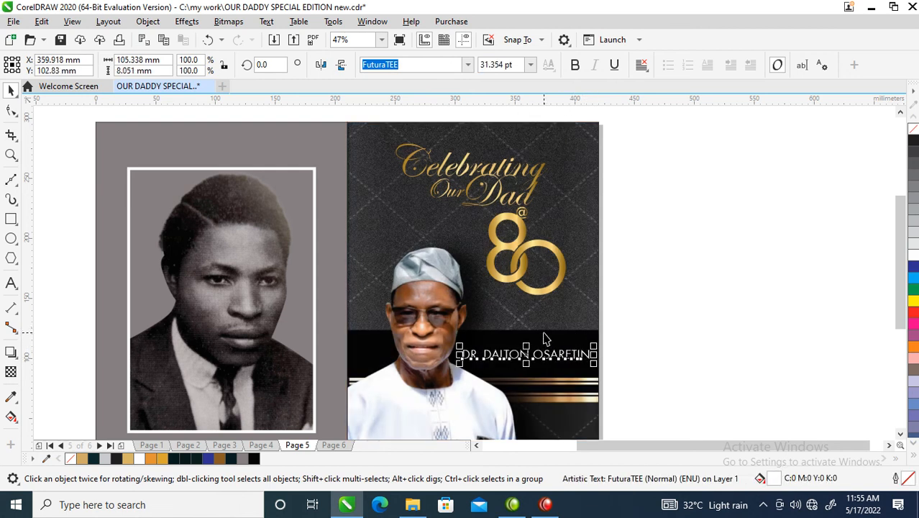
# - Lower the black band's upper edge to make it slimmer, and move the name line down to sit inside it
pyautogui.click(516, 334)
pyautogui.click(541, 345)
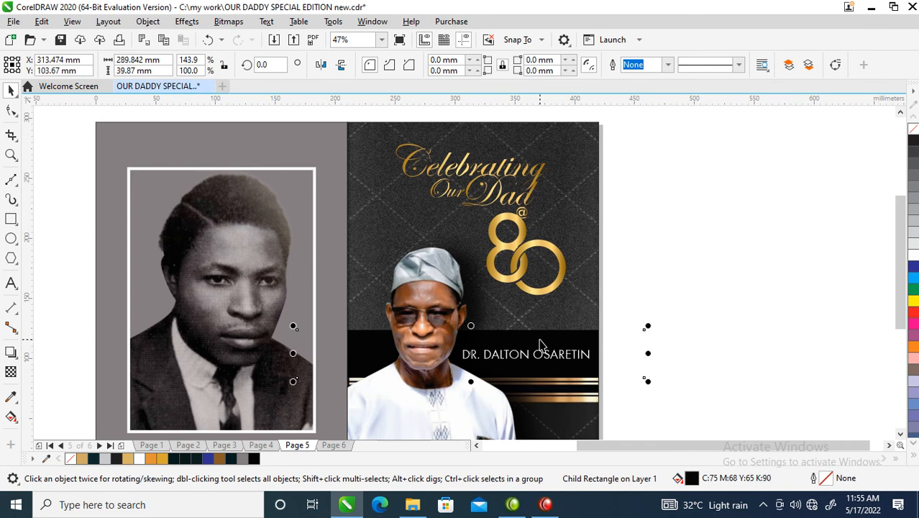
pyautogui.moveTo(472, 328); pyautogui.dragTo(472, 339)
pyautogui.moveTo(566, 362)
pyautogui.mouseDown()
pyautogui.moveTo(567, 369)
pyautogui.moveTo(565, 362)
pyautogui.mouseUp()
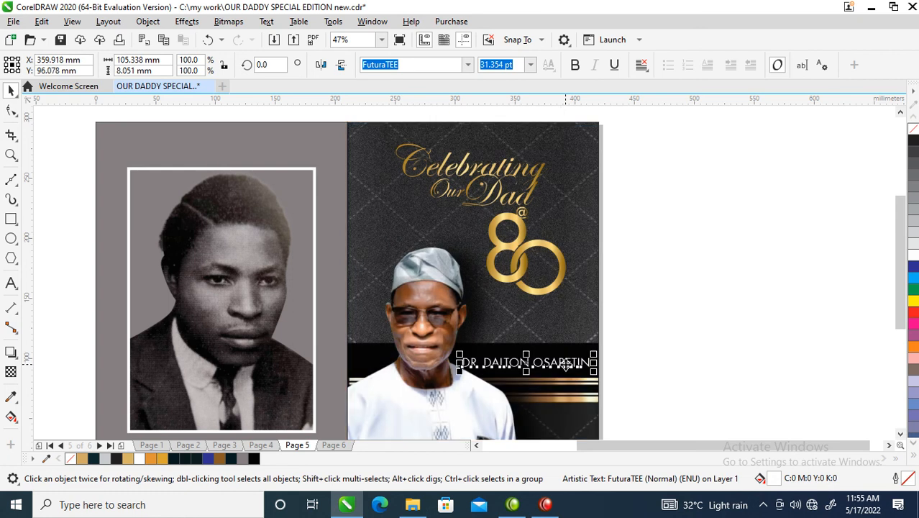
# - Move the gold greeting and the "80" together about 13 mm down the dark panel
pyautogui.moveTo(634, 135); pyautogui.dragTo(295, 314)
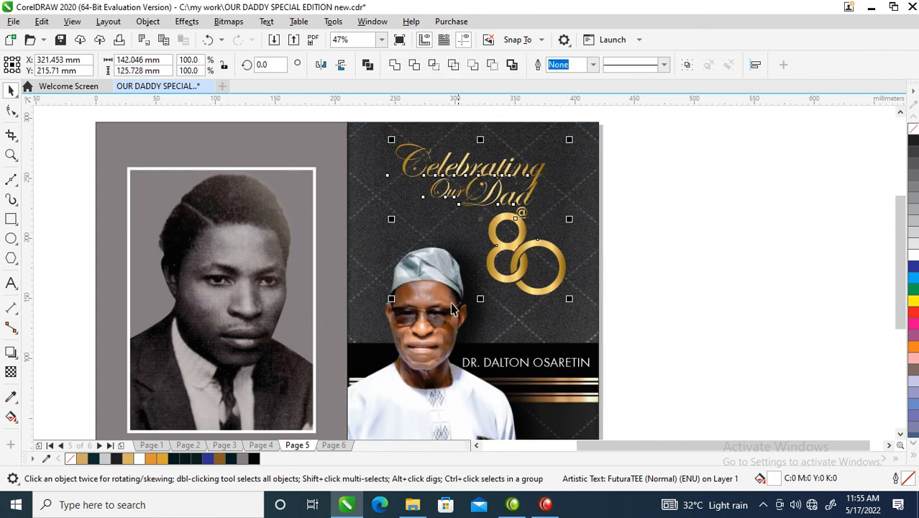
pyautogui.moveTo(522, 268); pyautogui.dragTo(522, 283)
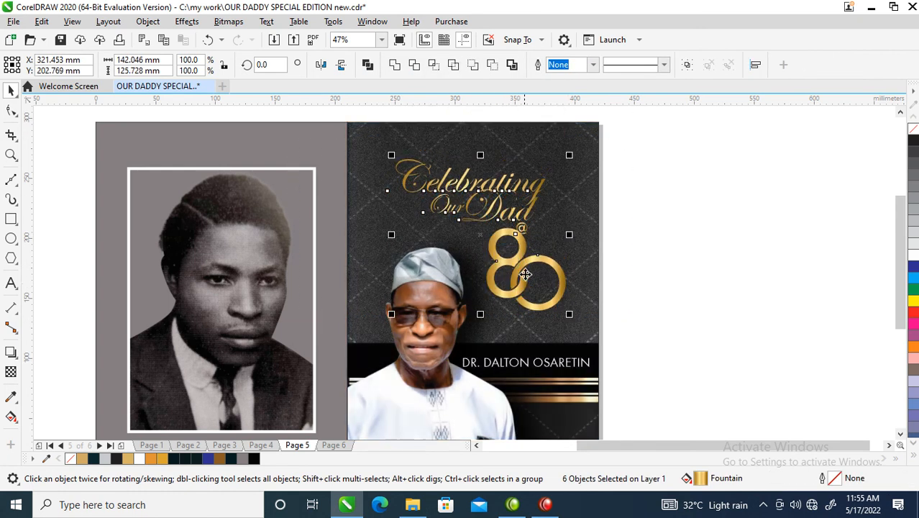
pyautogui.scroll(-2, 558, 272)
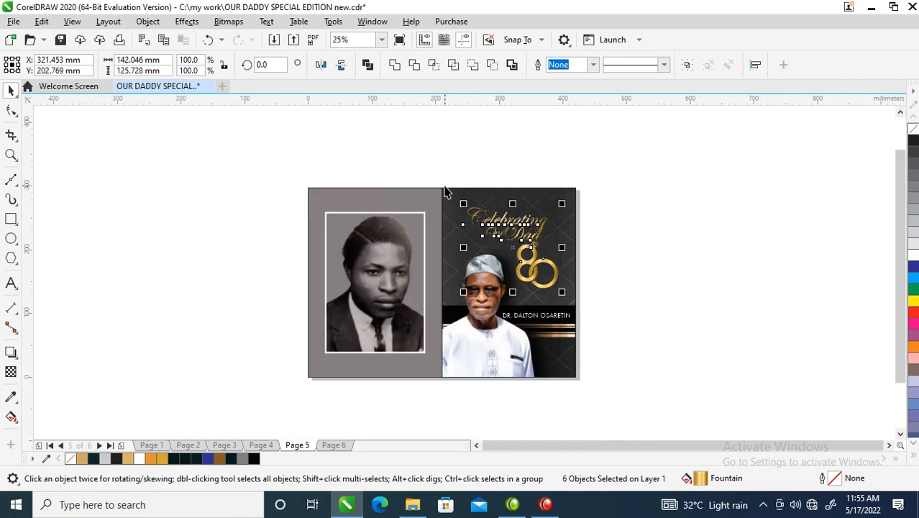
pyautogui.press('z')
pyautogui.moveTo(293, 177); pyautogui.dragTo(644, 343)
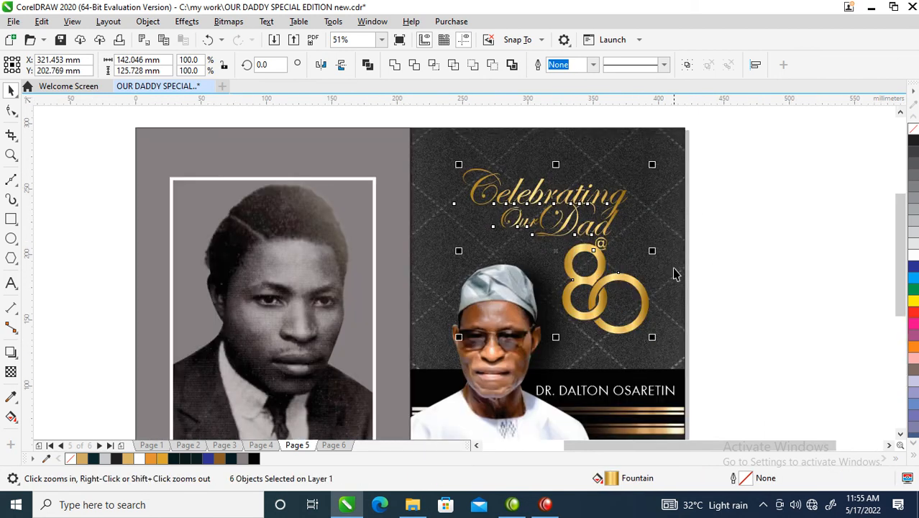
pyautogui.click(704, 215)
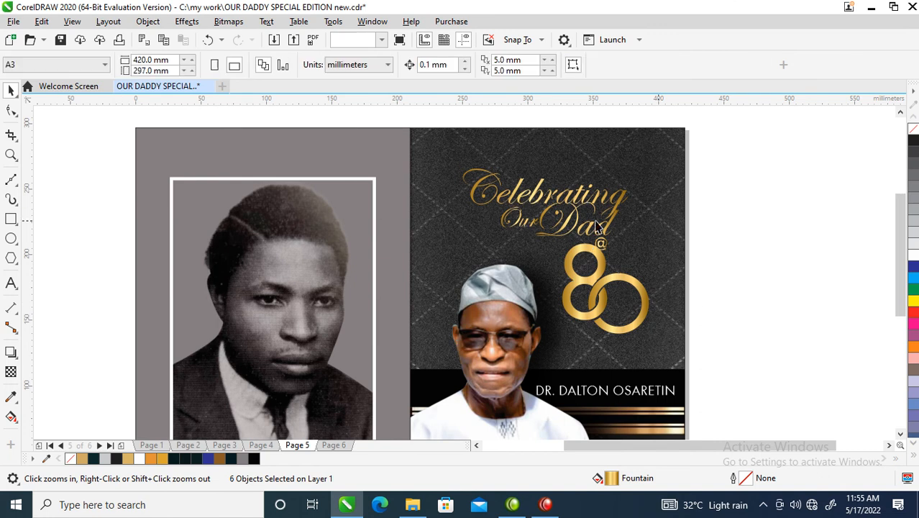
# - Shrink "Celebrating" to about 89 × 27 mm and "Dad" to about 54 × 22 mm
pyautogui.click(624, 206)
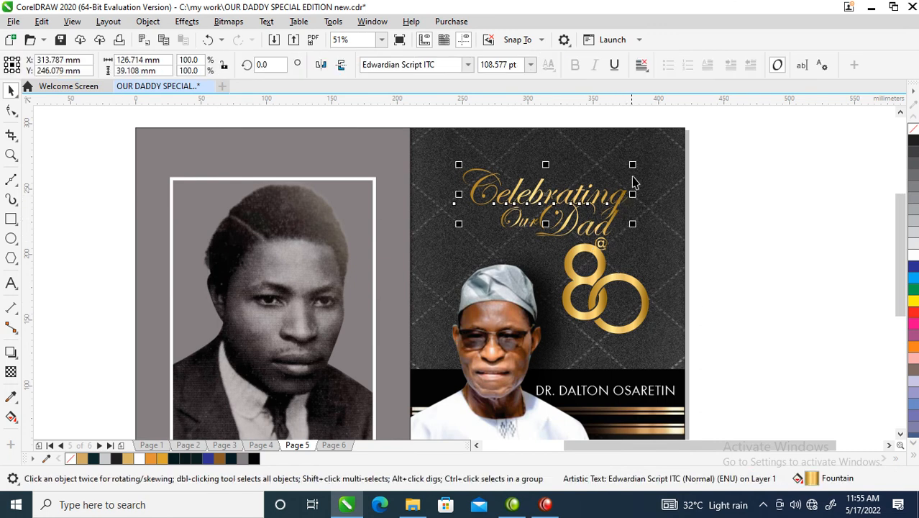
pyautogui.moveTo(627, 160); pyautogui.dragTo(602, 164)
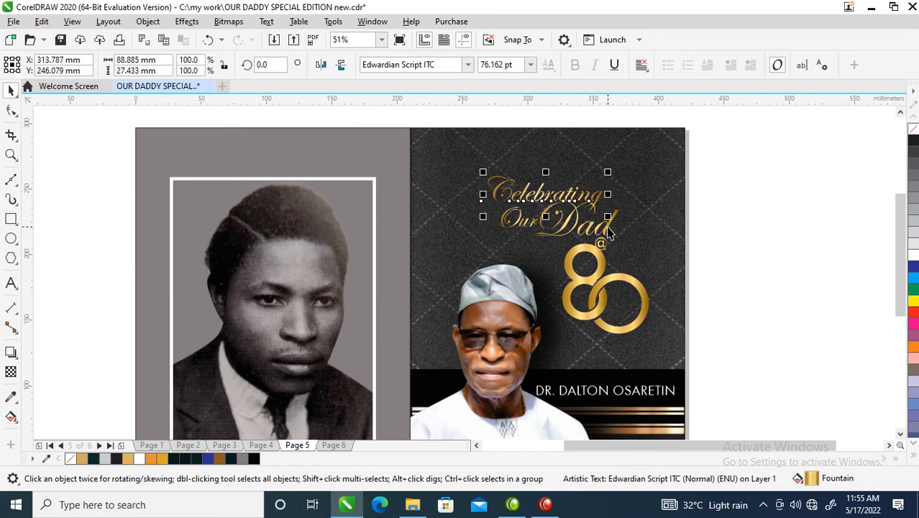
pyautogui.click(613, 234)
pyautogui.moveTo(625, 196)
pyautogui.mouseDown()
pyautogui.moveTo(608, 191)
pyautogui.moveTo(614, 202)
pyautogui.mouseUp()
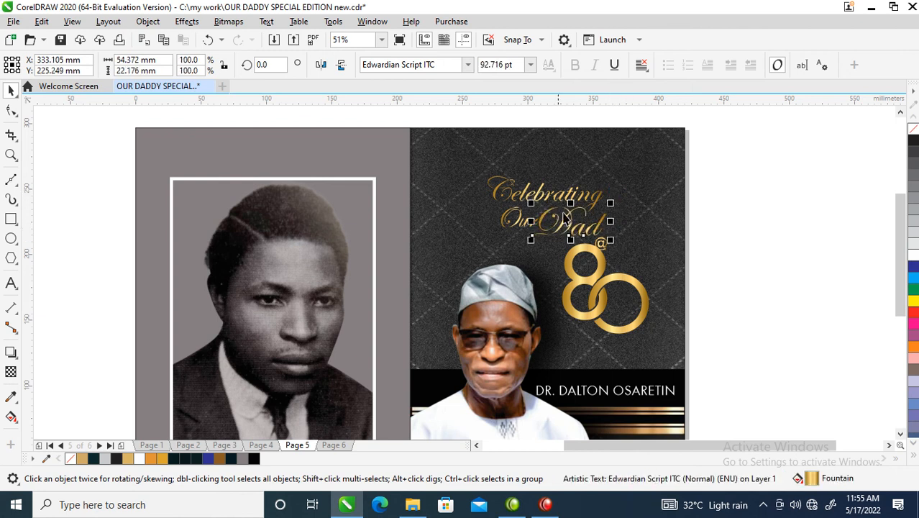
# - Enlarge the three greeting words together to about 142 × 71 mm and move them up clear of the "80"
pyautogui.moveTo(771, 148); pyautogui.dragTo(433, 248)
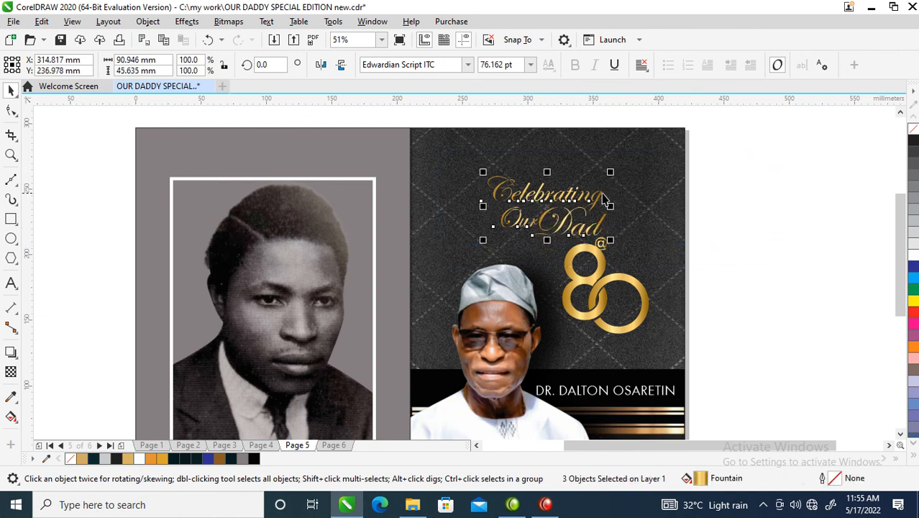
pyautogui.moveTo(612, 172); pyautogui.dragTo(643, 154)
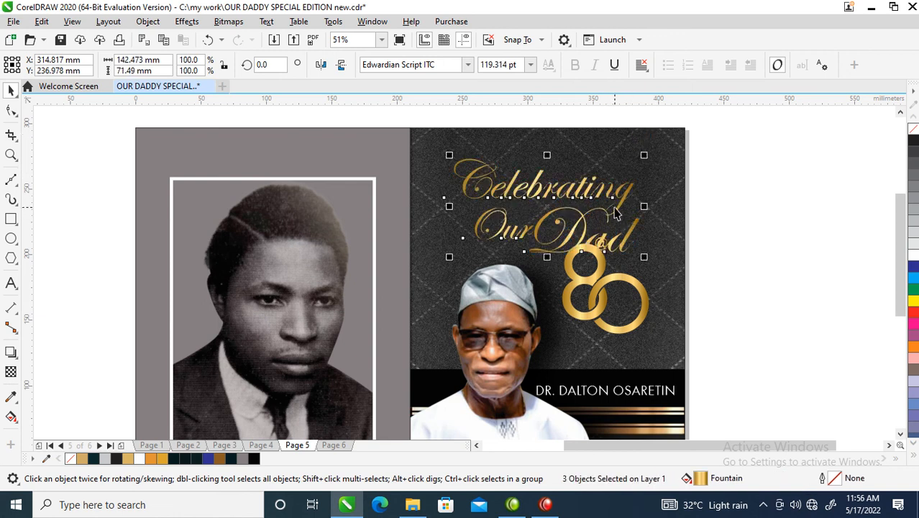
pyautogui.moveTo(623, 211)
pyautogui.mouseDown()
pyautogui.moveTo(616, 199)
pyautogui.moveTo(620, 212)
pyautogui.mouseUp()
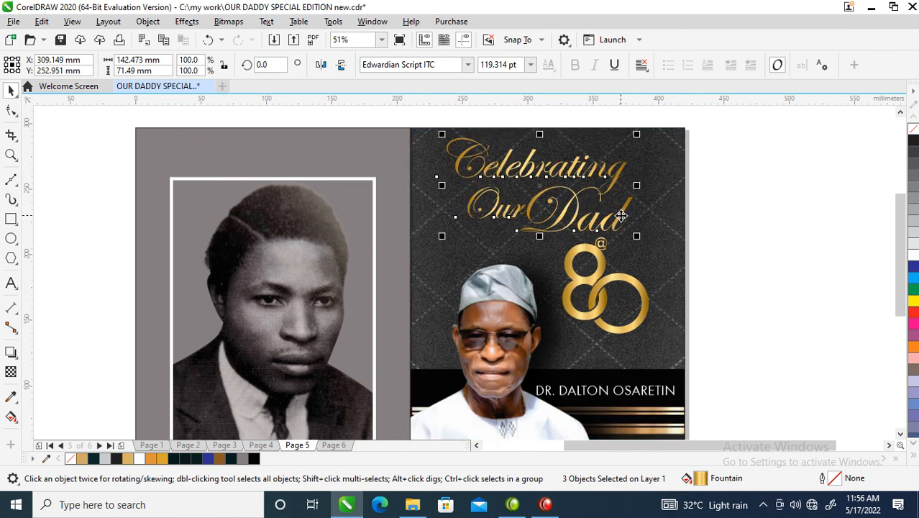
# - Move "Celebrating" closer to "Our Dad" and reduce it to about 123 × 38 mm
pyautogui.click(714, 190)
pyautogui.moveTo(617, 180); pyautogui.dragTo(626, 187)
pyautogui.moveTo(642, 144)
pyautogui.mouseDown()
pyautogui.moveTo(623, 148)
pyautogui.moveTo(632, 145)
pyautogui.mouseUp()
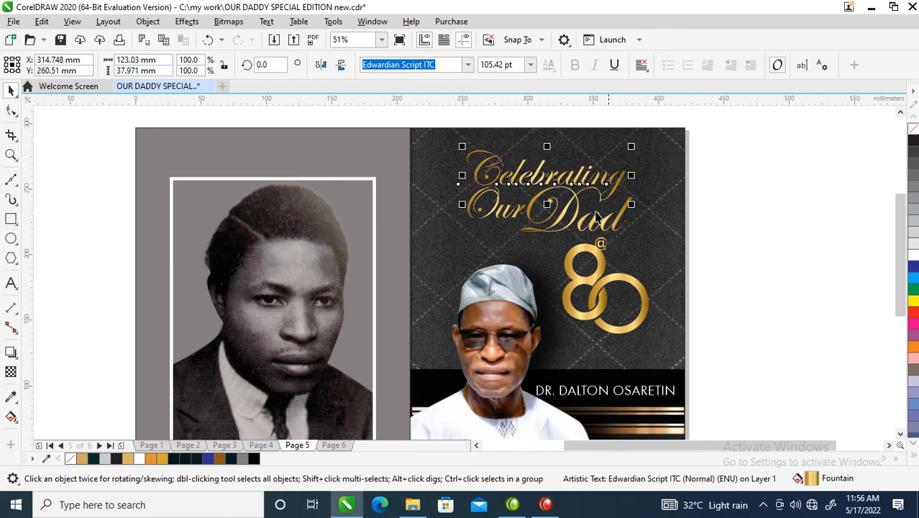
# - Scale down the interlocking "80" with its "@" slightly and tuck it closer beneath "Dad"
pyautogui.moveTo(757, 220); pyautogui.dragTo(525, 352)
pyautogui.moveTo(652, 340); pyautogui.dragTo(640, 328)
pyautogui.moveTo(595, 275); pyautogui.dragTo(594, 278)
# - Group the gold greeting with the "80" and add a Multiply drop shadow with 90 opacity, 4 feather and an offset of about 1.5, -3.1 mm
pyautogui.moveTo(777, 154); pyautogui.dragTo(412, 348)
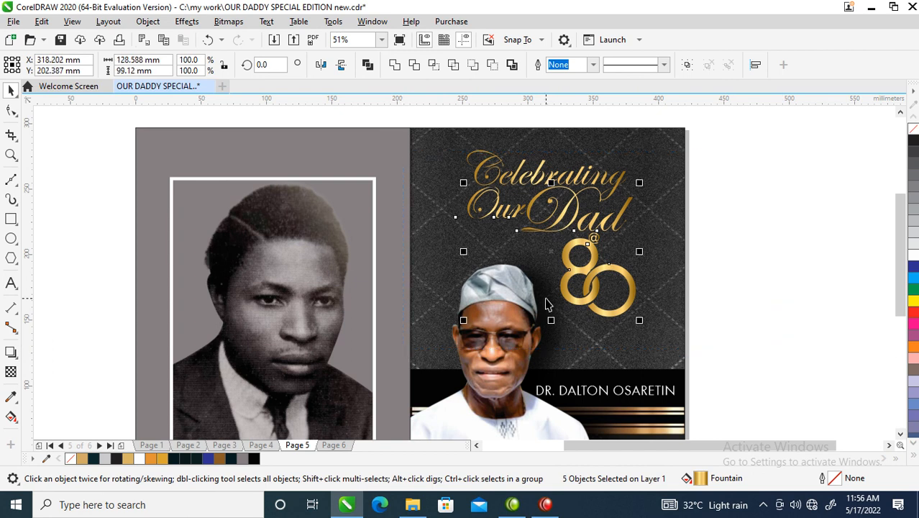
pyautogui.keyDown('shift'); pyautogui.click(619, 188); pyautogui.keyUp('shift')
pyautogui.hotkey('ctrl', 'g')
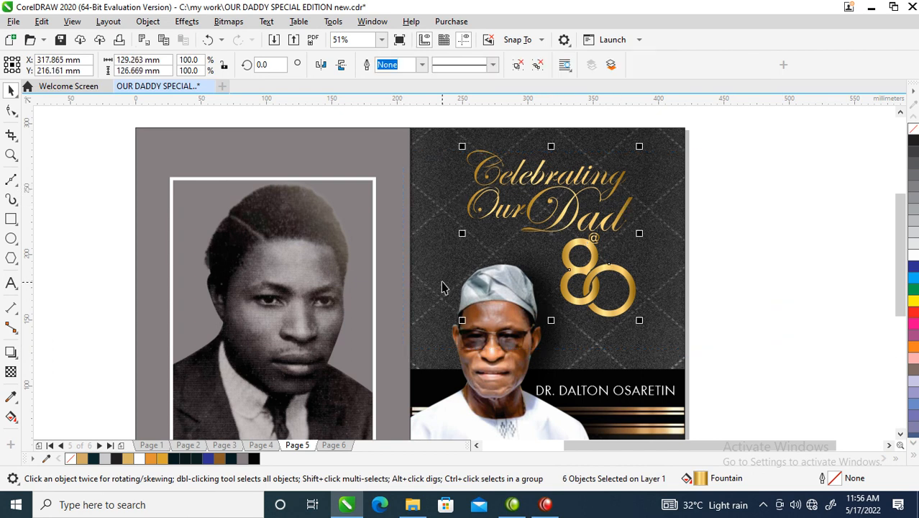
pyautogui.click(12, 354)
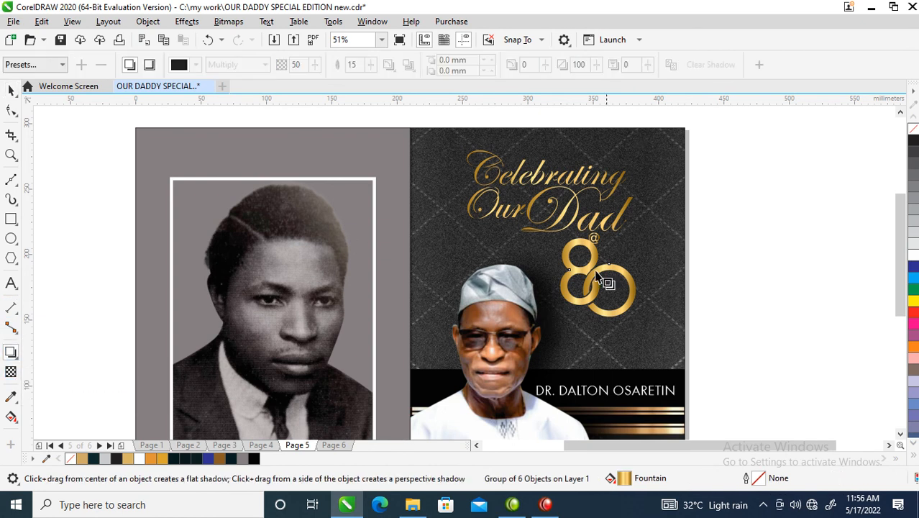
pyautogui.moveTo(587, 231); pyautogui.dragTo(592, 321)
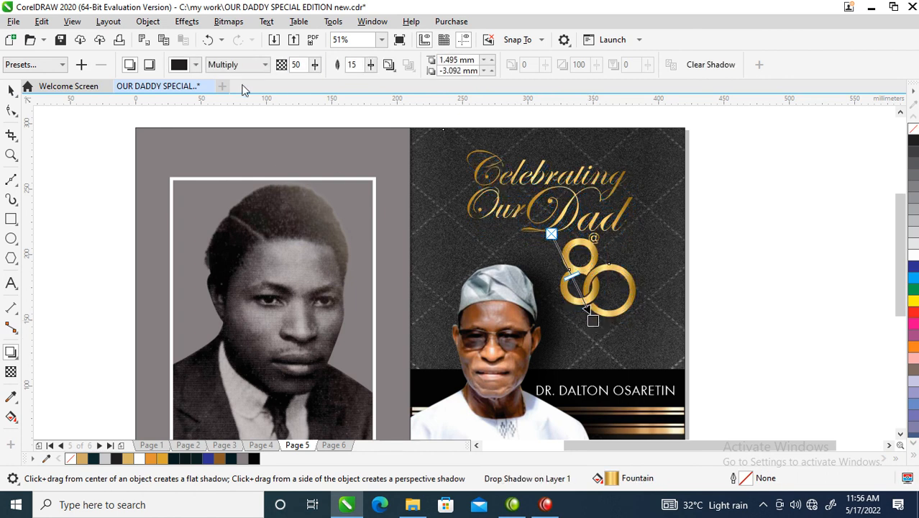
pyautogui.click(301, 65)
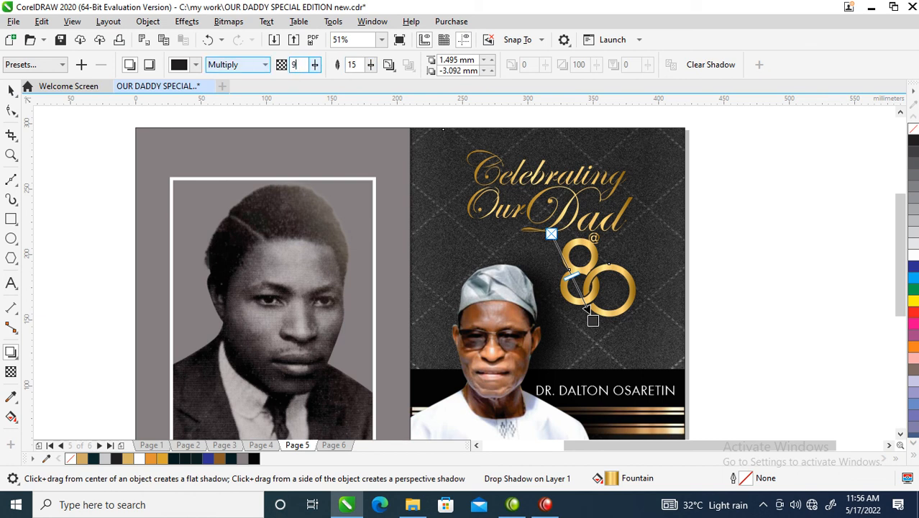
pyautogui.press('Return')
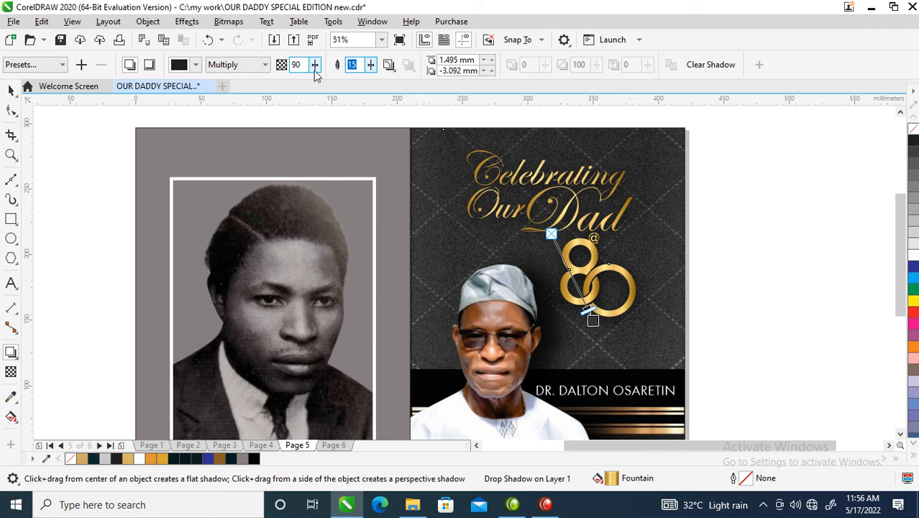
pyautogui.press('Return')
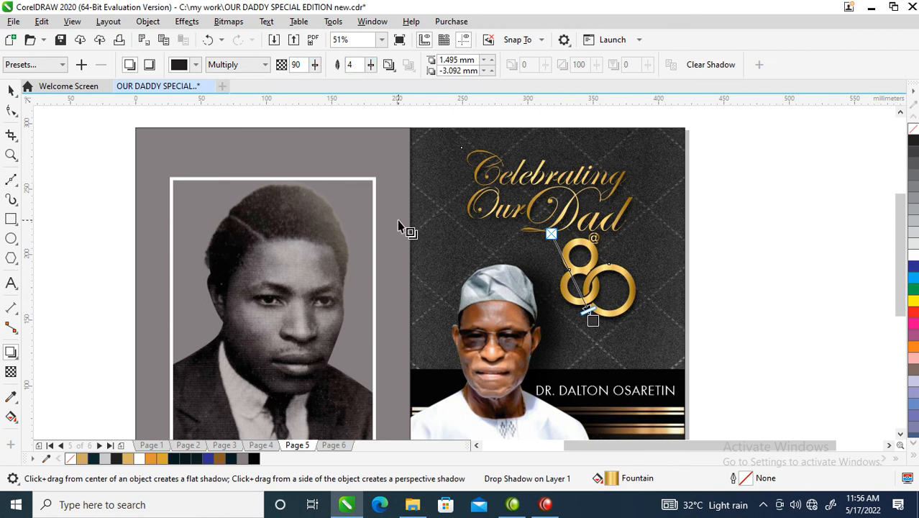
# - Break the drop shadow apart from the gold group and move both about 18 mm outward and 13 mm down the dark panel
pyautogui.click(148, 21)
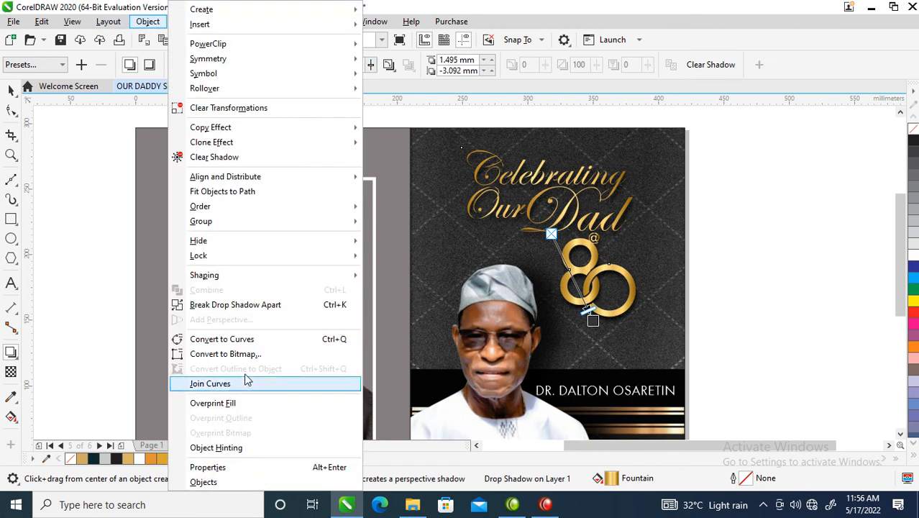
pyautogui.click(233, 305)
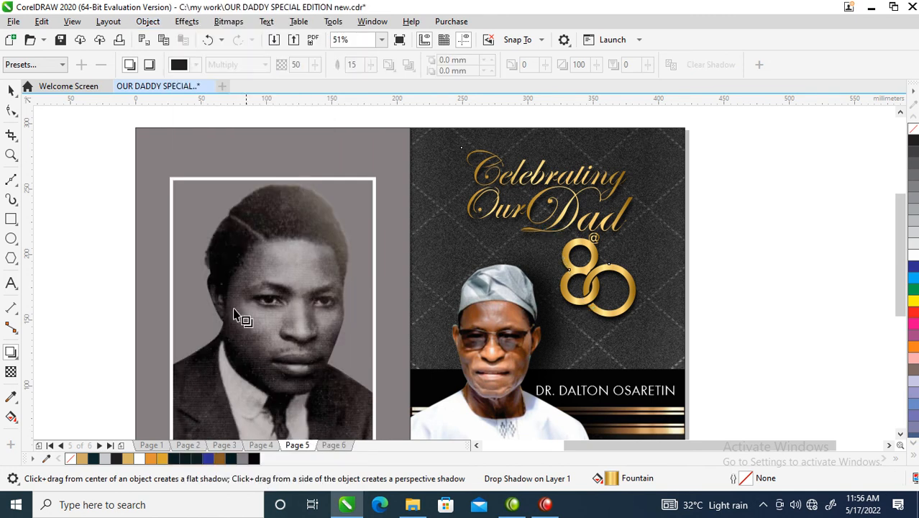
pyautogui.press('space')
pyautogui.scroll(-3, 552, 281)
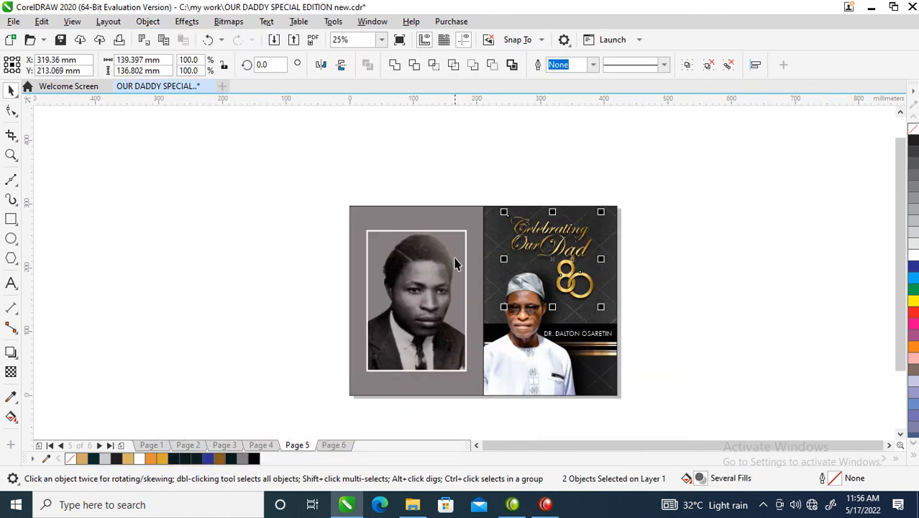
pyautogui.press('z')
pyautogui.moveTo(298, 177); pyautogui.dragTo(677, 396)
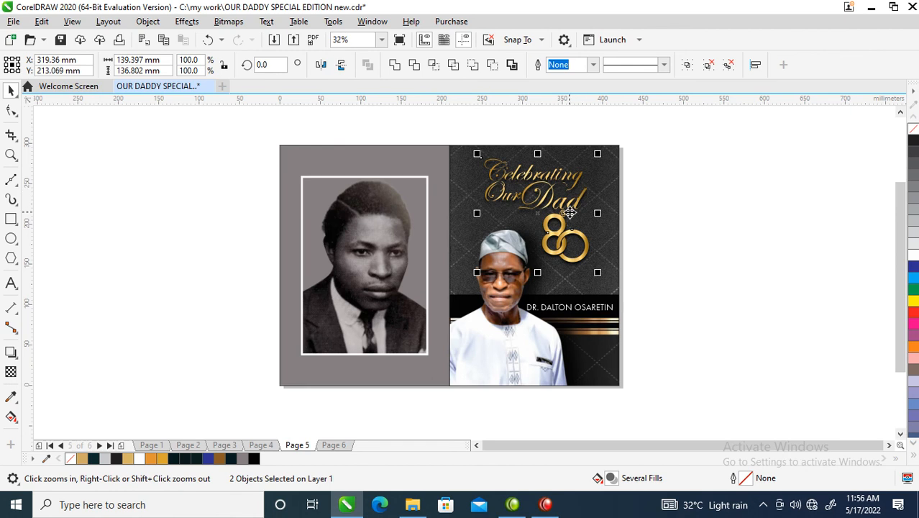
pyautogui.moveTo(569, 213)
pyautogui.mouseDown()
pyautogui.moveTo(569, 235)
pyautogui.moveTo(582, 220)
pyautogui.mouseUp()
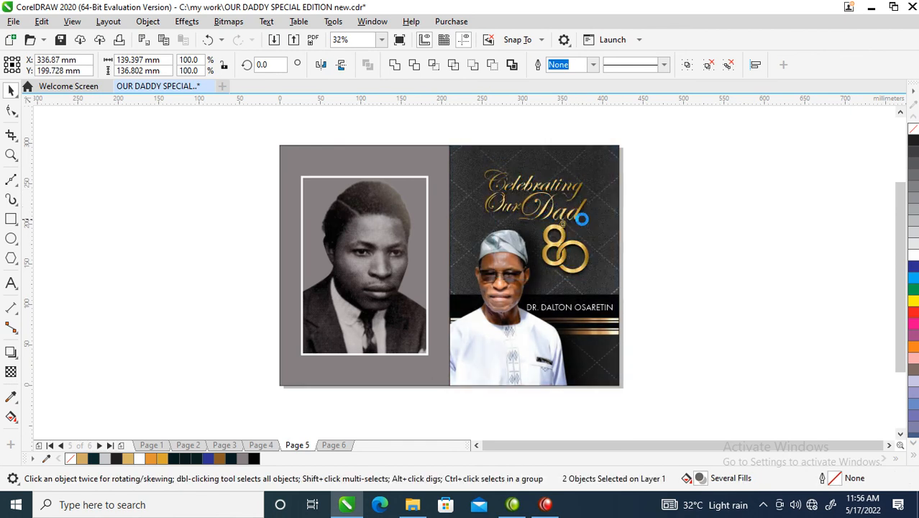
# - Review the overall layout of both cover panels on the page
pyautogui.click(729, 286)
pyautogui.press('F3')
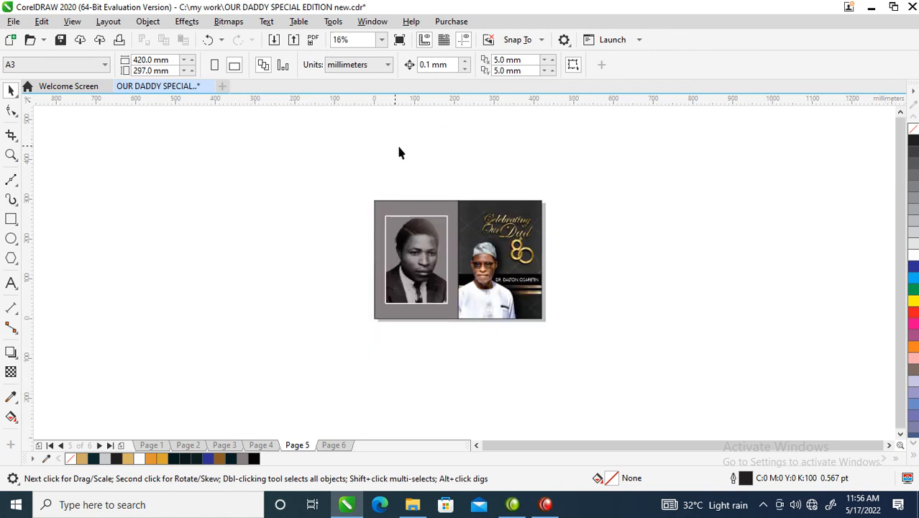
pyautogui.press('z')
pyautogui.moveTo(334, 189); pyautogui.dragTo(587, 329)
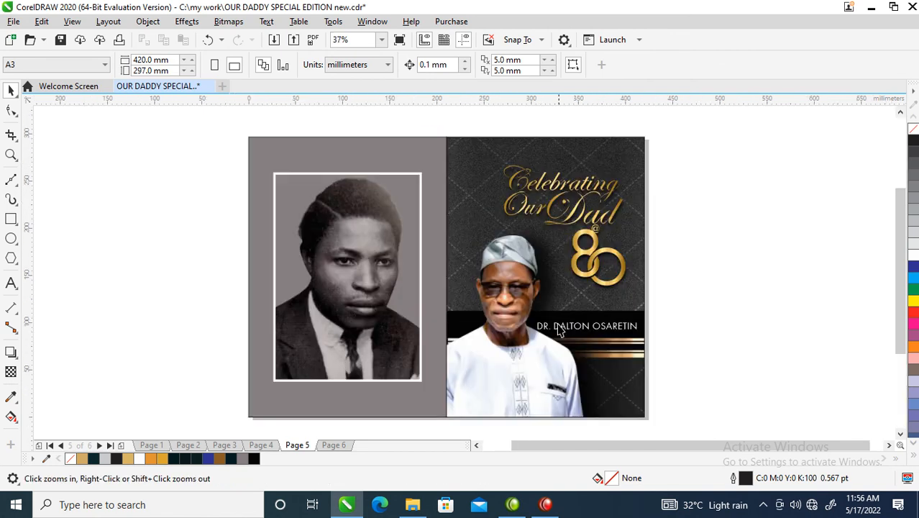
pyautogui.press('space')
pyautogui.click(522, 306)
pyautogui.click(722, 230)
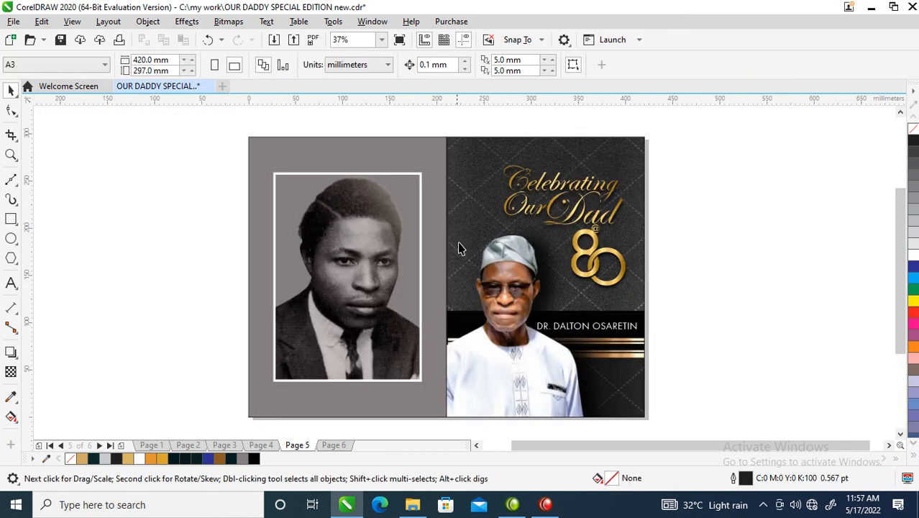
# - Move the grey panel with its framed portrait about 18 mm away from the dark panel to open a spine gap
pyautogui.click(432, 246)
pyautogui.moveTo(219, 126); pyautogui.dragTo(472, 435)
pyautogui.moveTo(421, 306); pyautogui.dragTo(404, 307)
pyautogui.press('Escape')
# - Create a full-height spine strip about 18 mm wide from a copy of the grey rectangle, fill it black and fit it between the panels
pyautogui.click(361, 302)
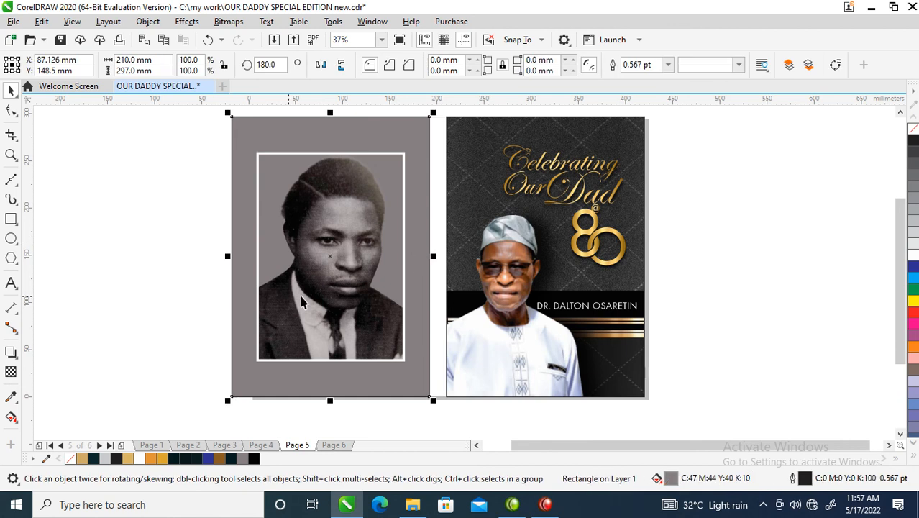
pyautogui.moveTo(225, 261); pyautogui.dragTo(438, 269)
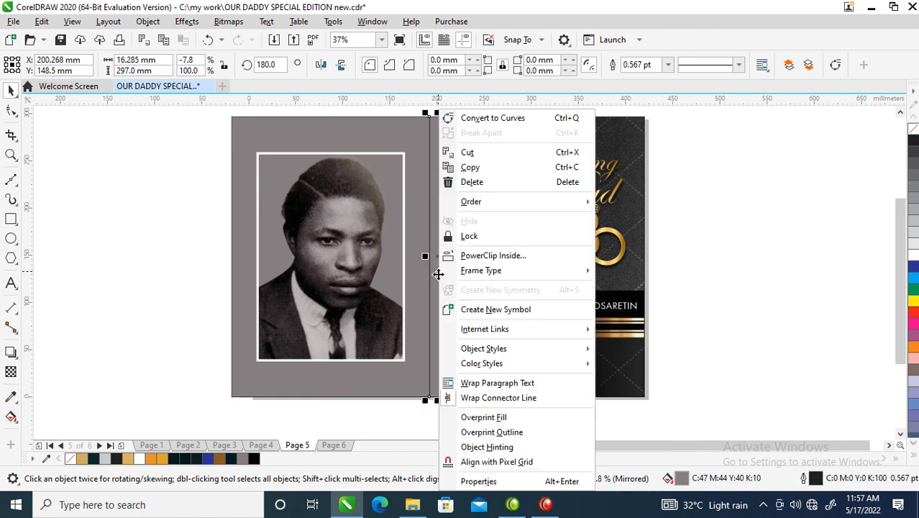
pyautogui.rightClick(438, 269)
pyautogui.press('Escape')
pyautogui.click(253, 458)
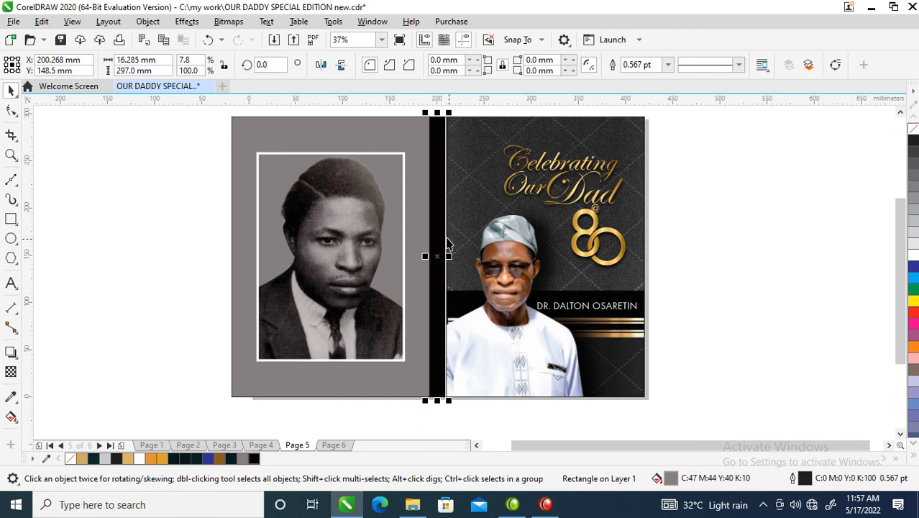
pyautogui.moveTo(452, 256); pyautogui.dragTo(457, 256)
pyautogui.click(735, 281)
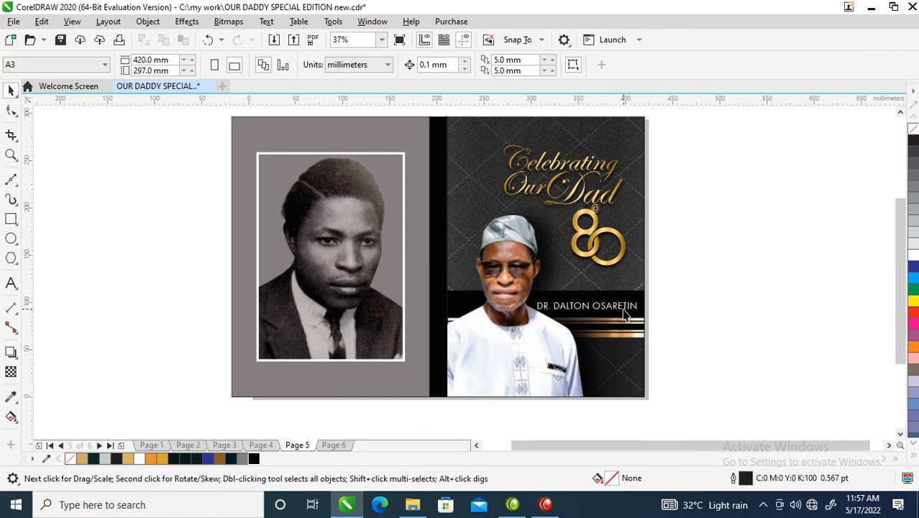
# - Place a copy of the white name text rotated 90 degrees on the black spine, scale it down and centre it vertically on the strip
pyautogui.moveTo(637, 314); pyautogui.dragTo(386, 211)
pyautogui.click(449, 324)
pyautogui.moveTo(417, 286); pyautogui.dragTo(440, 286)
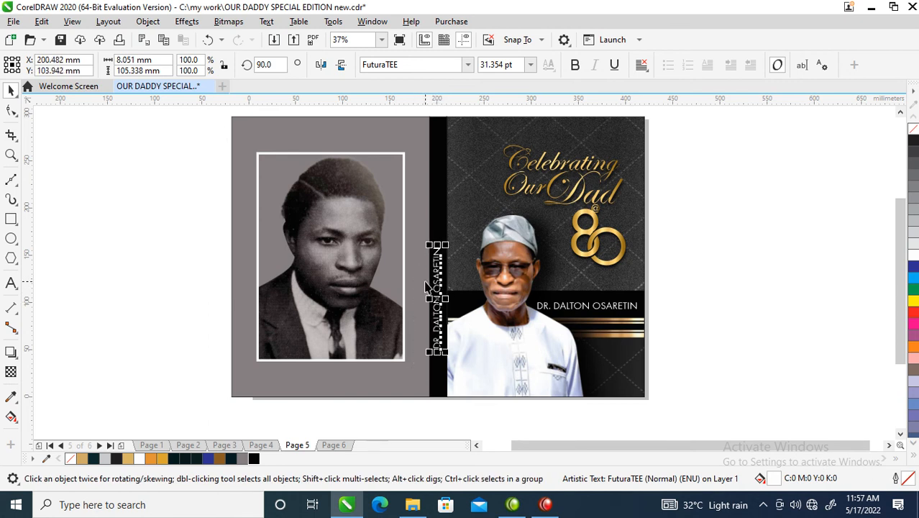
pyautogui.moveTo(449, 245)
pyautogui.mouseDown()
pyautogui.moveTo(447, 267)
pyautogui.moveTo(452, 260)
pyautogui.mouseUp()
pyautogui.keyDown('shift'); pyautogui.click(445, 229); pyautogui.keyUp('shift')
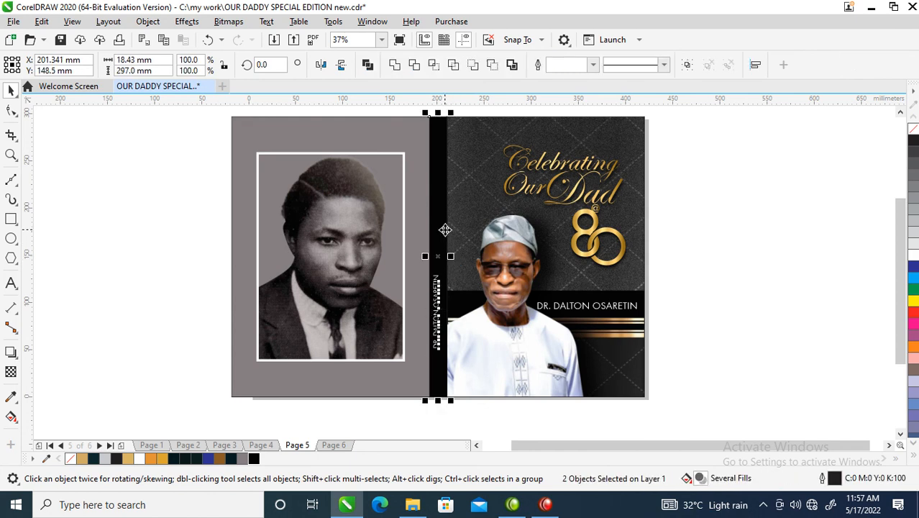
pyautogui.press('e')
pyautogui.click(721, 272)
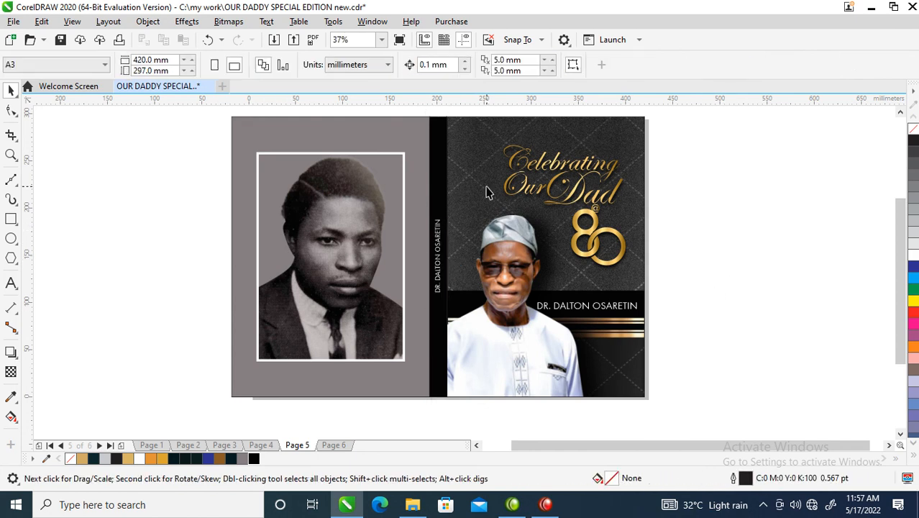
# - Scale the name text on the dark panel's black band down to about 93 mm wide, at 27.694 pt
pyautogui.scroll(-2, 487, 192)
pyautogui.press('z')
pyautogui.moveTo(348, 134); pyautogui.dragTo(592, 301)
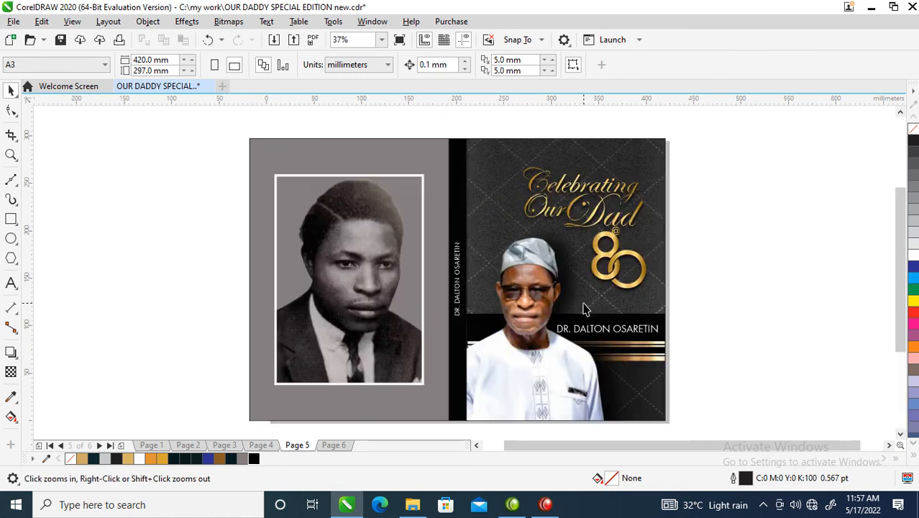
pyautogui.click(653, 331)
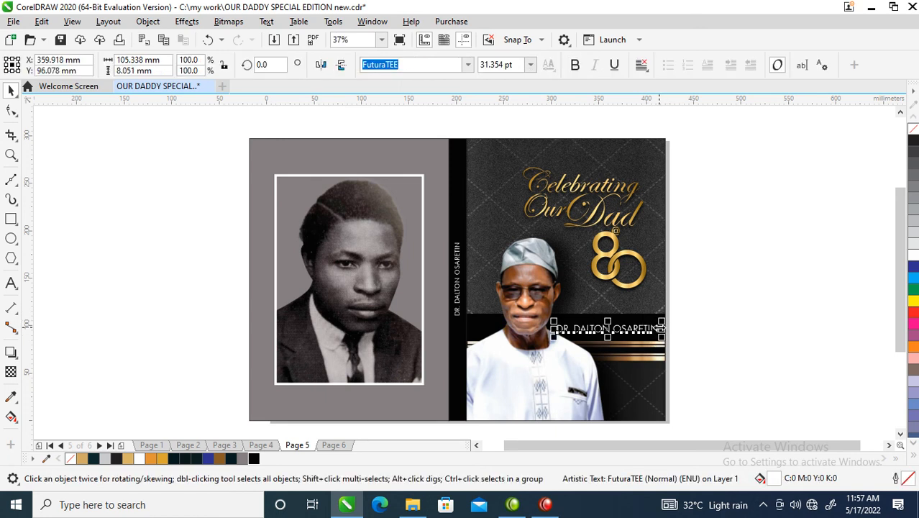
pyautogui.moveTo(661, 322); pyautogui.dragTo(652, 315)
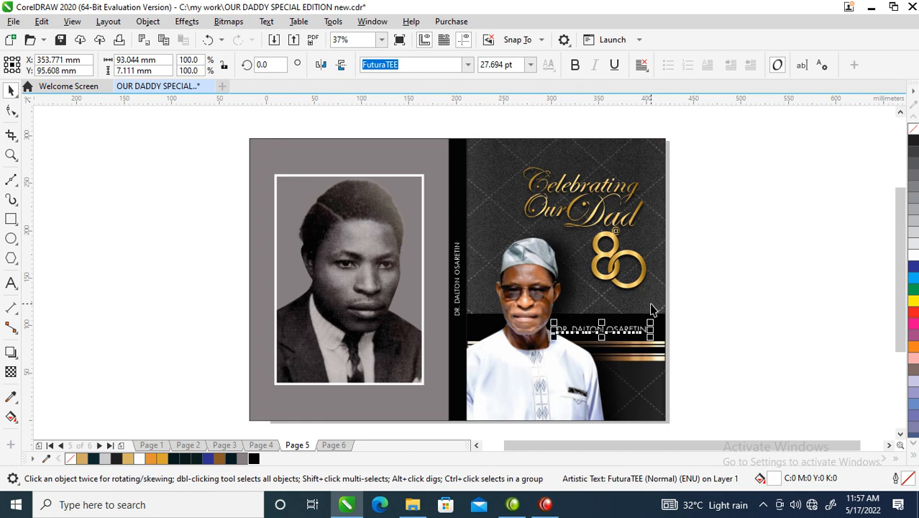